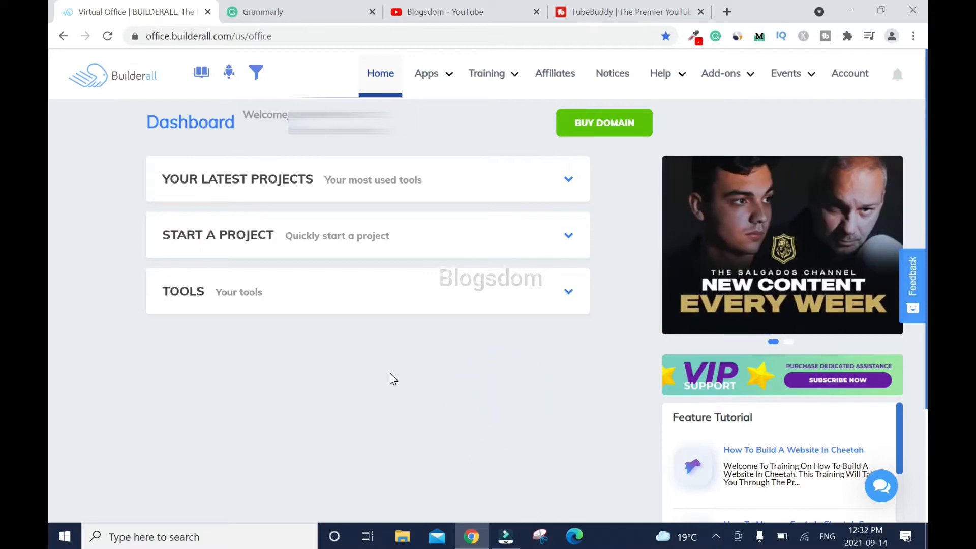
Review the dashboard's Your Latest Projects and Start a Project sections, collapsing each one after viewing it
click(446, 11)
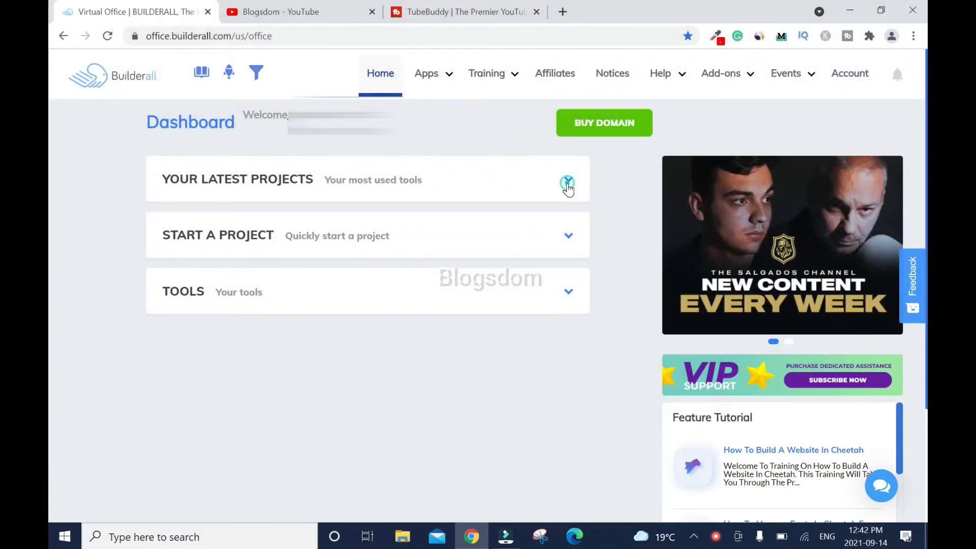
click(567, 183)
scroll(274, 381, down, 1)
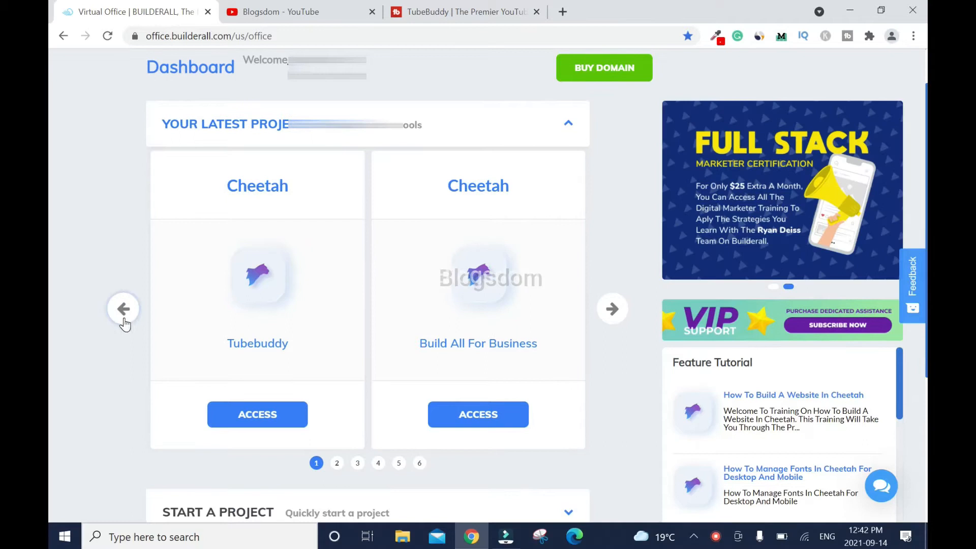
click(124, 318)
click(568, 123)
click(567, 180)
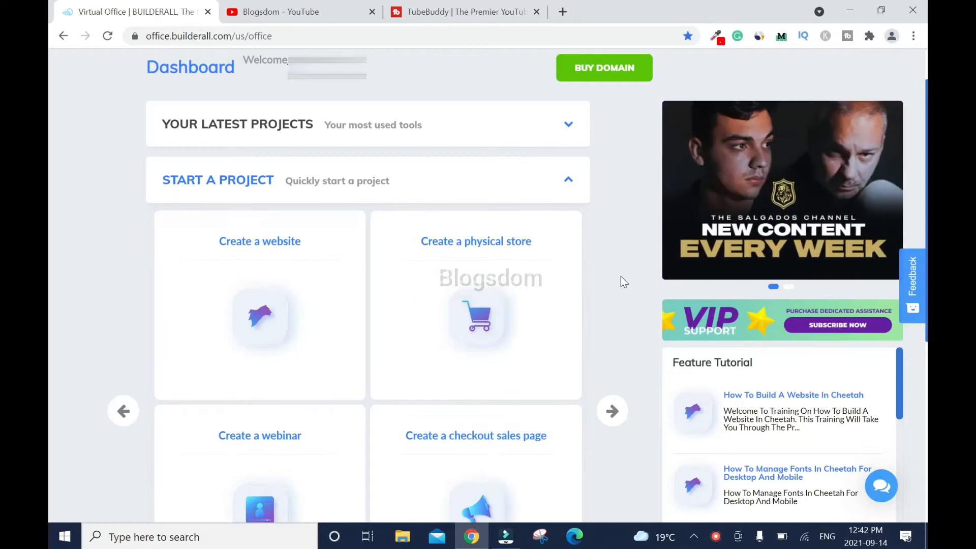
scroll(621, 277, down, 1)
click(568, 125)
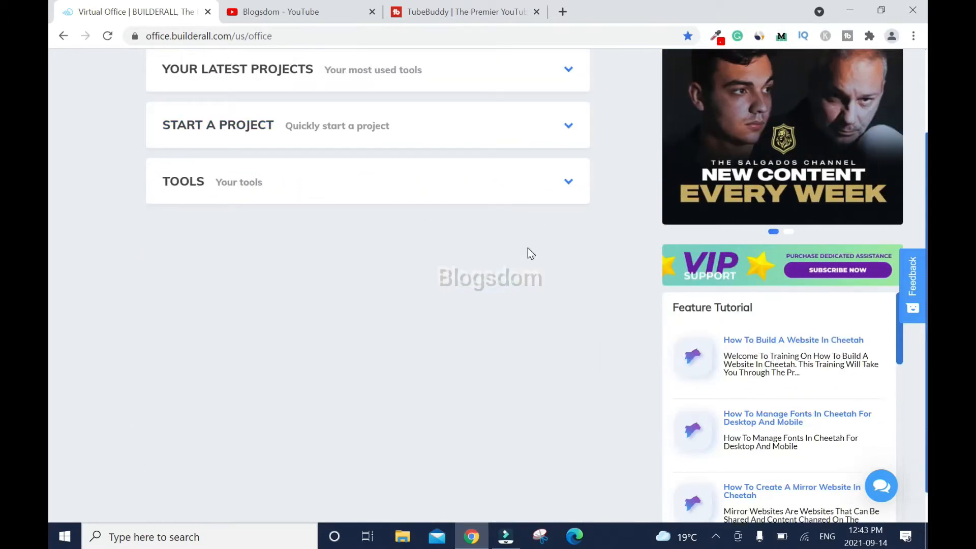
Expand the Tools section, look through the tool-ordering window, and close it without rearranging anything
click(569, 183)
scroll(488, 147, down, 2)
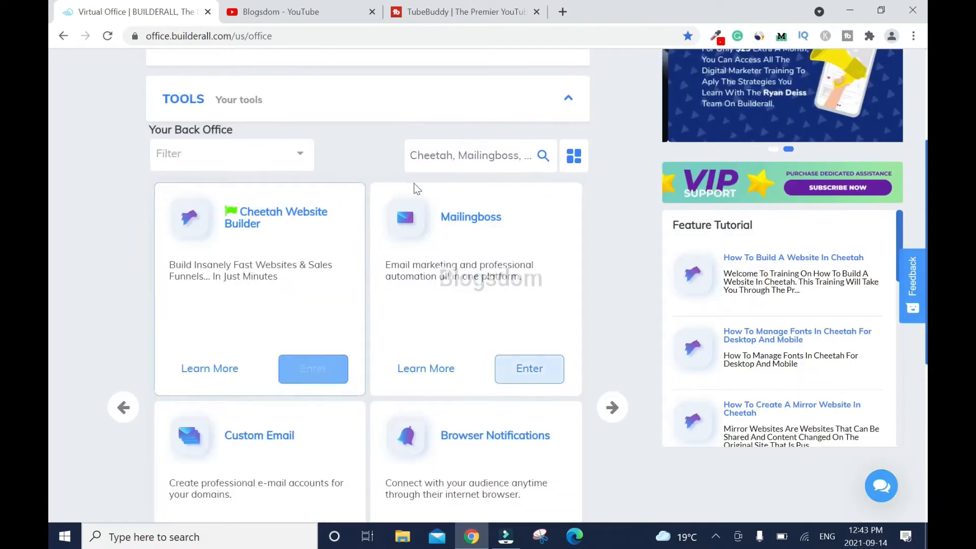
click(573, 161)
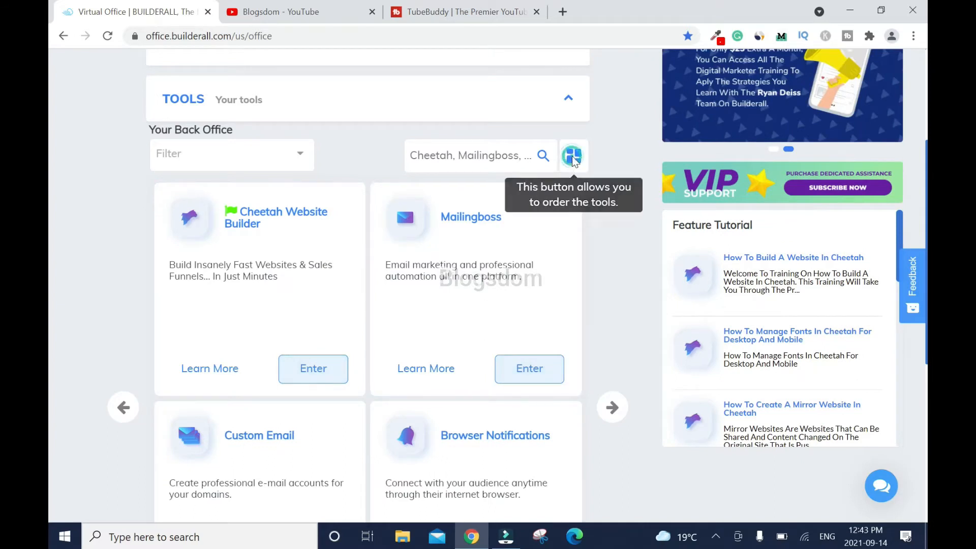
drag(810, 152, 808, 108)
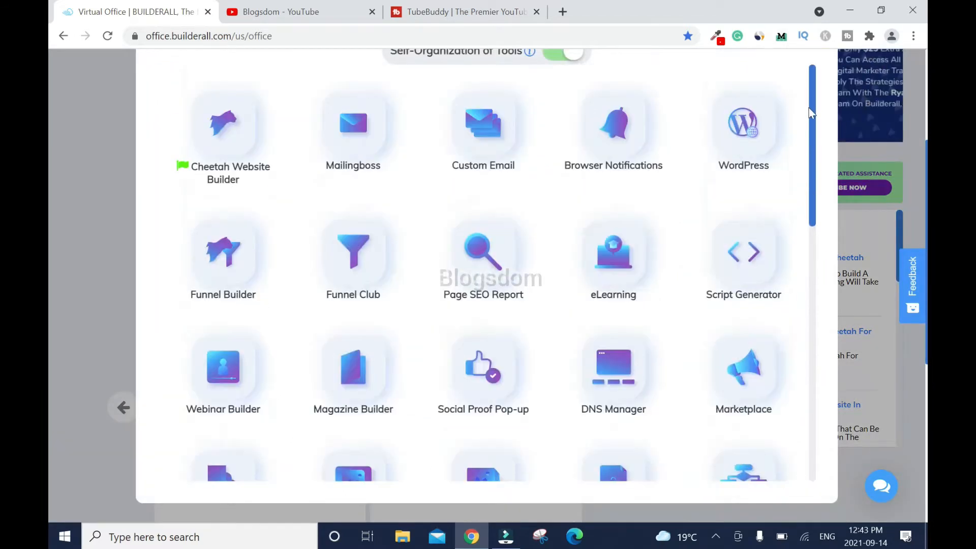
scroll(49, 162, up, 3)
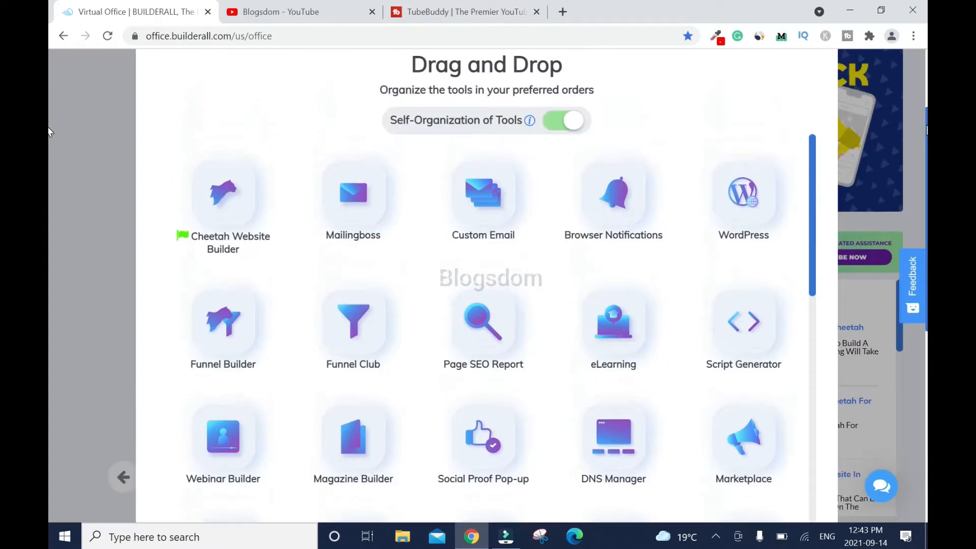
click(809, 92)
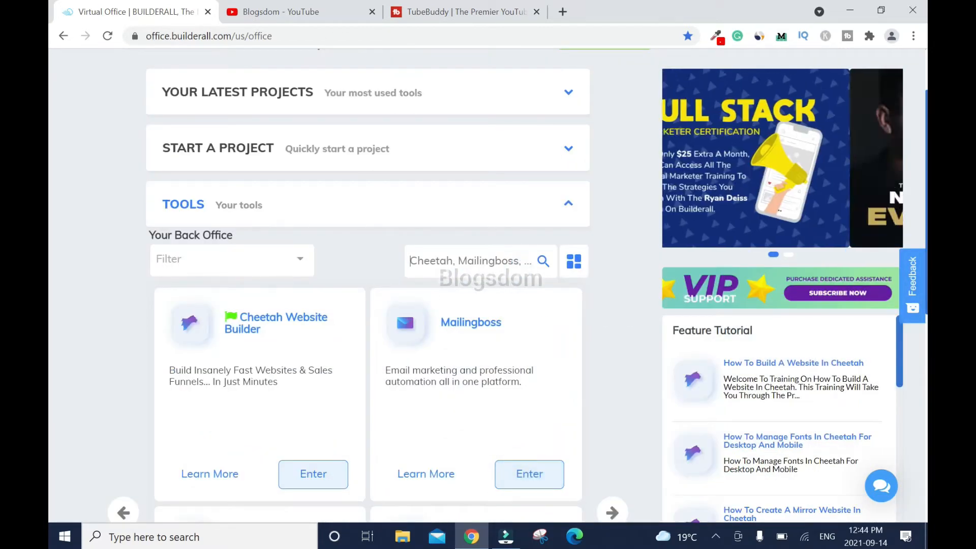
Search the tools for "cu", clear the search, and page through the tool list and back to its beginning
text(cu)
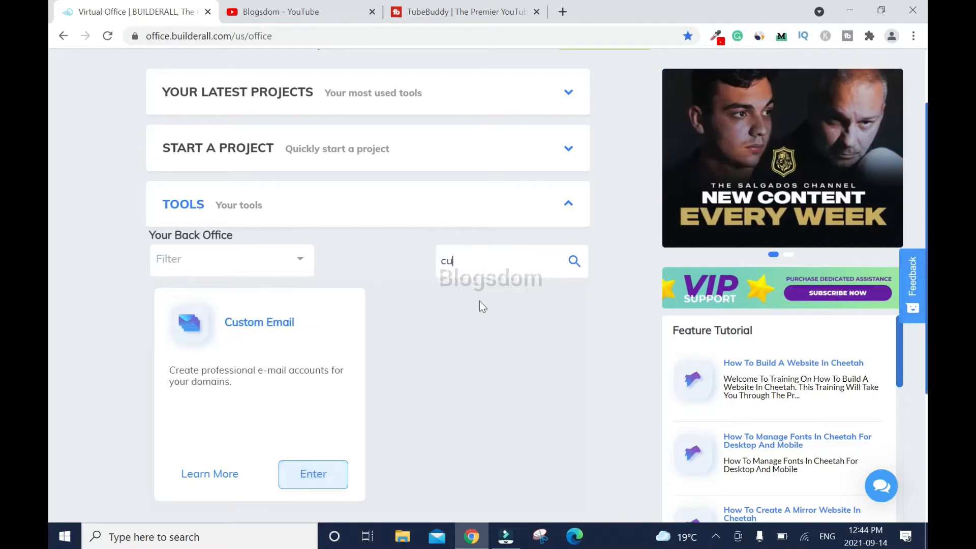
key(BackSpace)
key(BackSpace)
scroll(50, 234, down, 3)
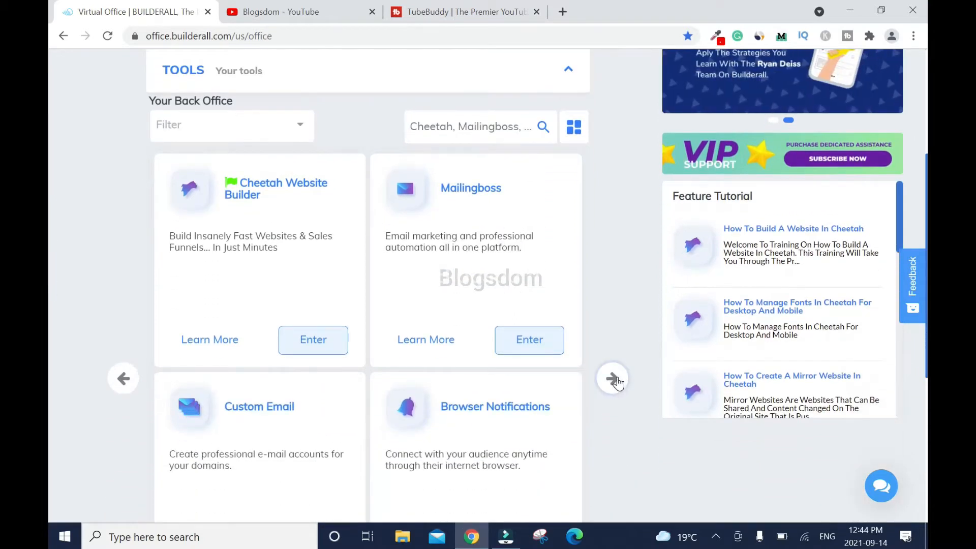
click(612, 379)
click(612, 379)
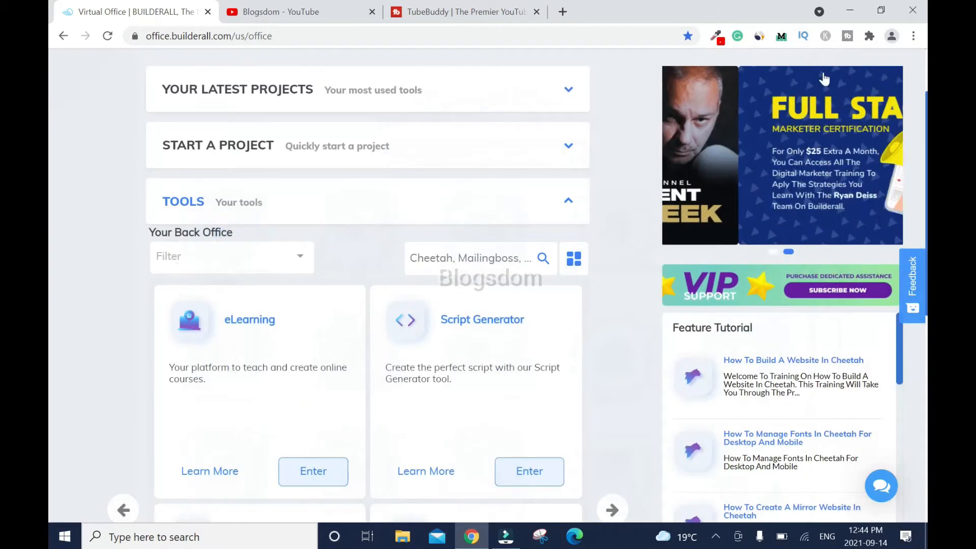
click(122, 507)
click(122, 507)
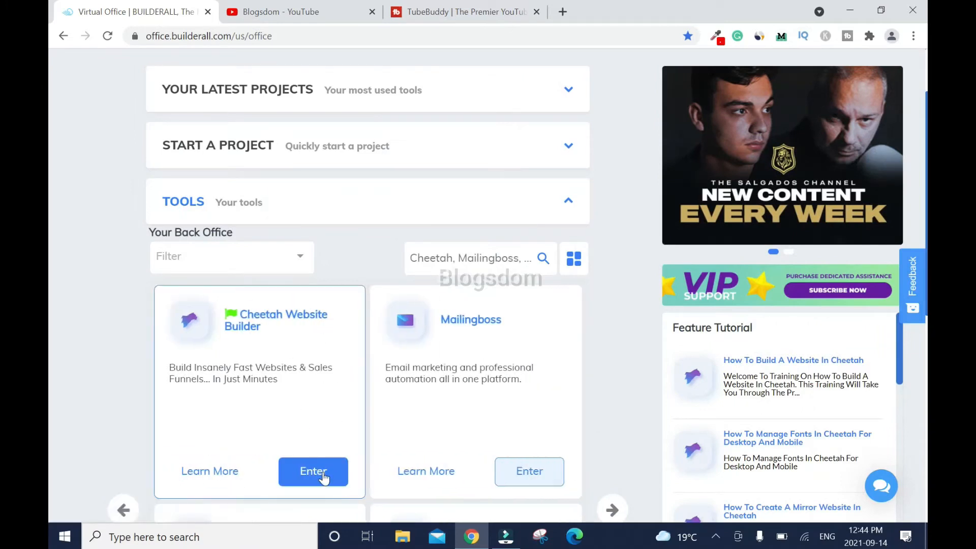
Open the Cheetah Website Builder and start a new site using the Professional Templates option
click(323, 473)
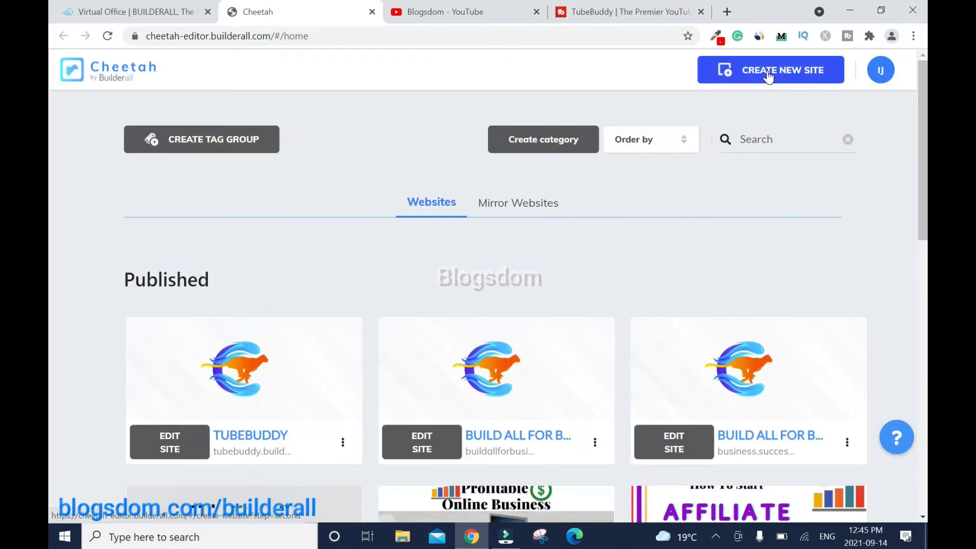
click(767, 72)
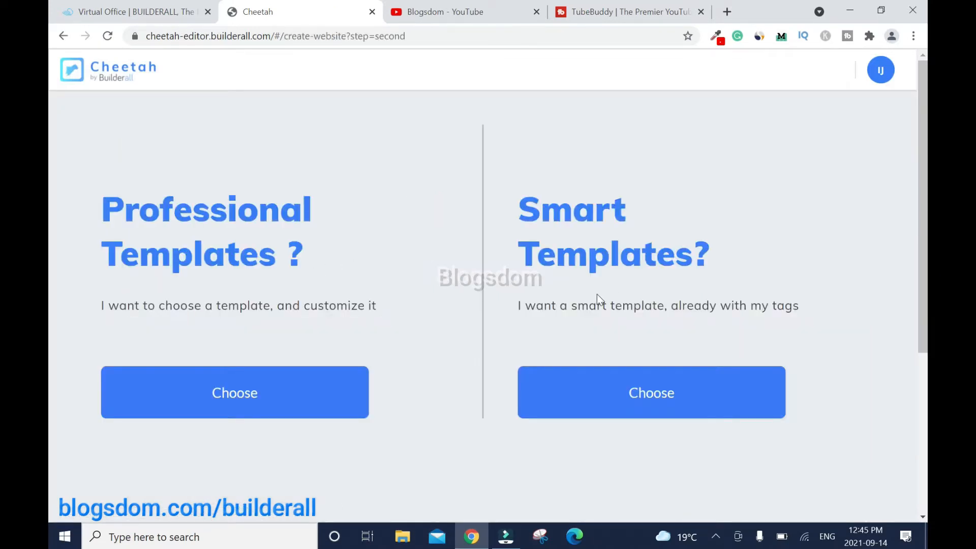
click(272, 385)
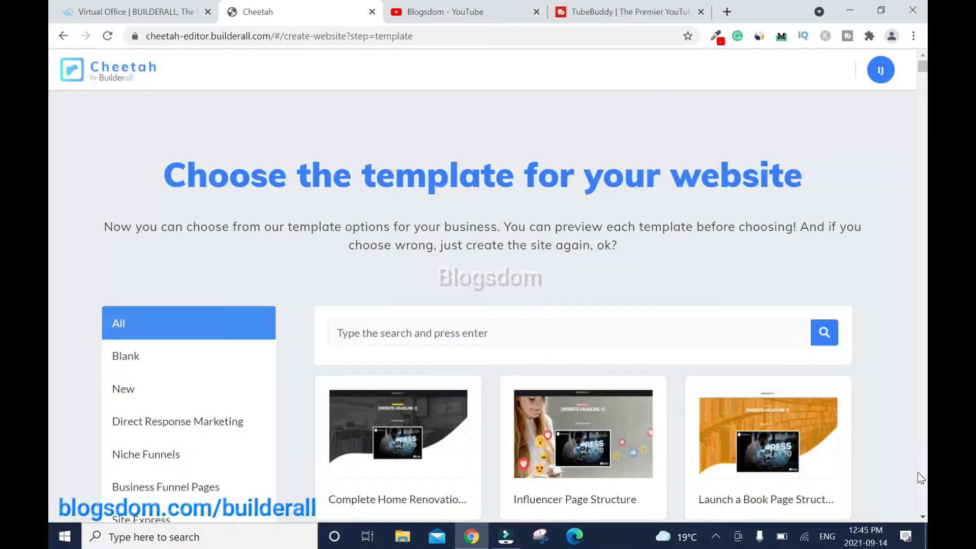
Browse the website templates and preview the Air Conditioning Service template with the man holding a laptop, closing the preview when done
scroll(49, 415, down, 3)
mouse_move(454, 336)
mouse_move(739, 427)
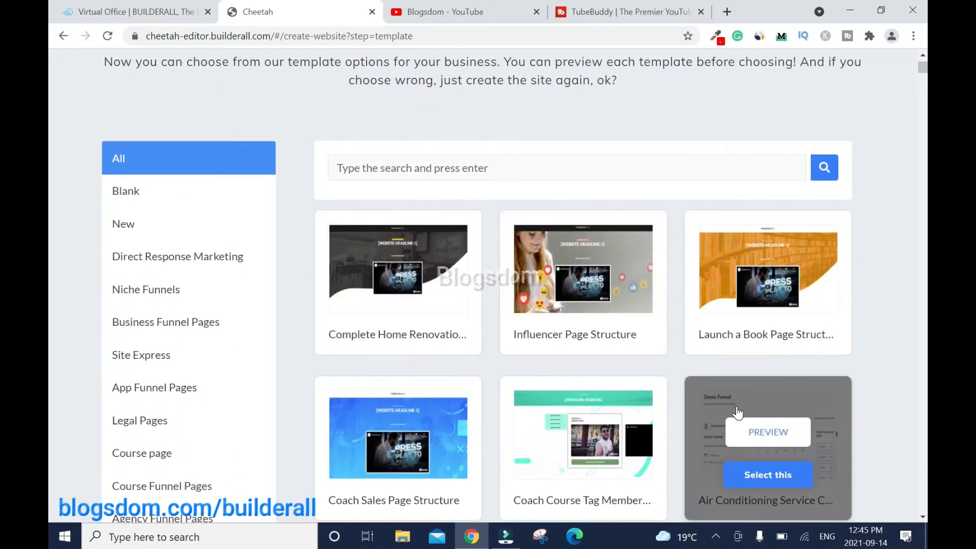
scroll(739, 421, down, 1)
scroll(737, 413, down, 2)
mouse_move(623, 432)
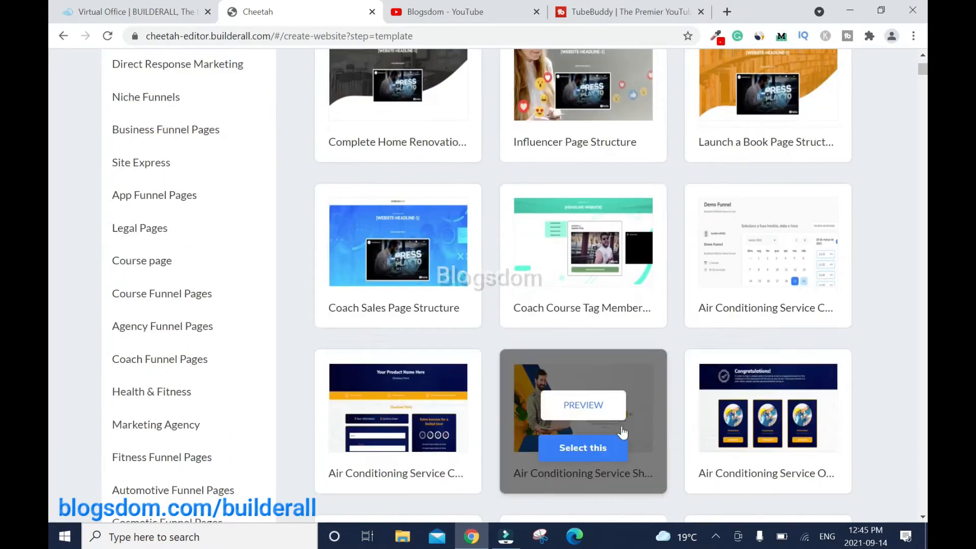
click(599, 406)
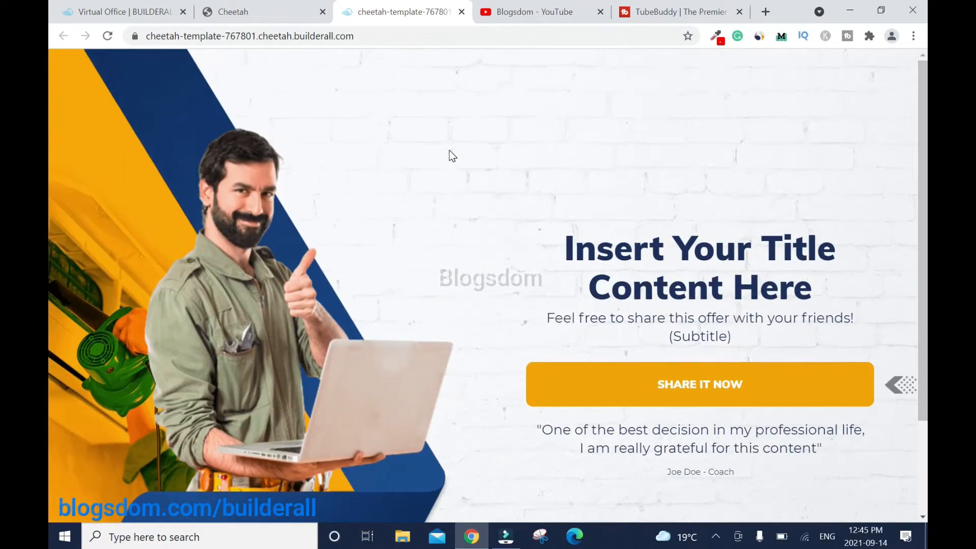
click(461, 12)
mouse_move(614, 302)
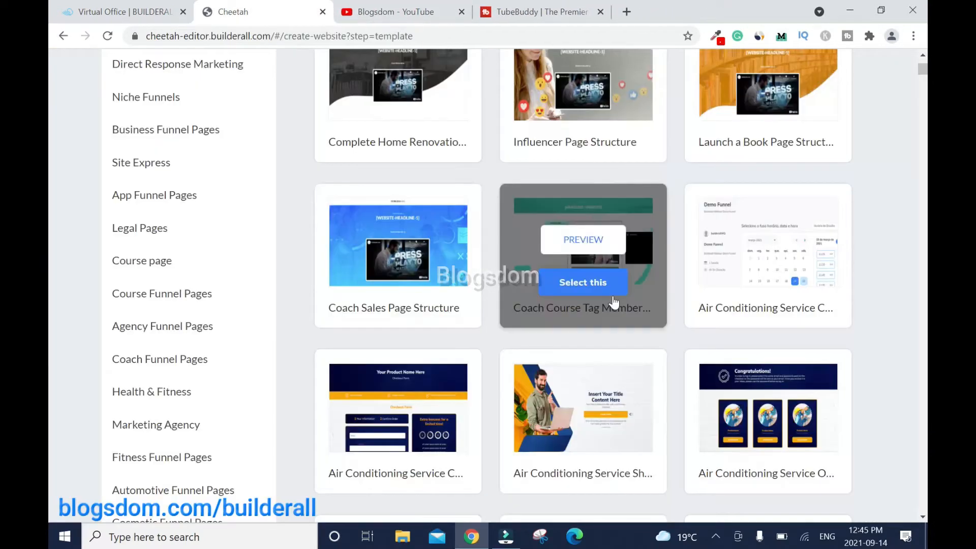
mouse_move(577, 454)
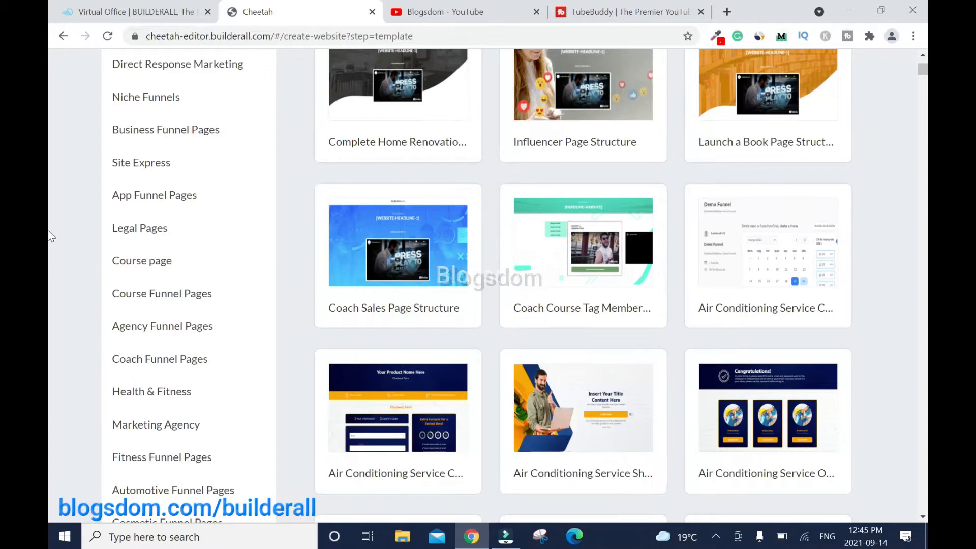
scroll(299, 463, up, 3)
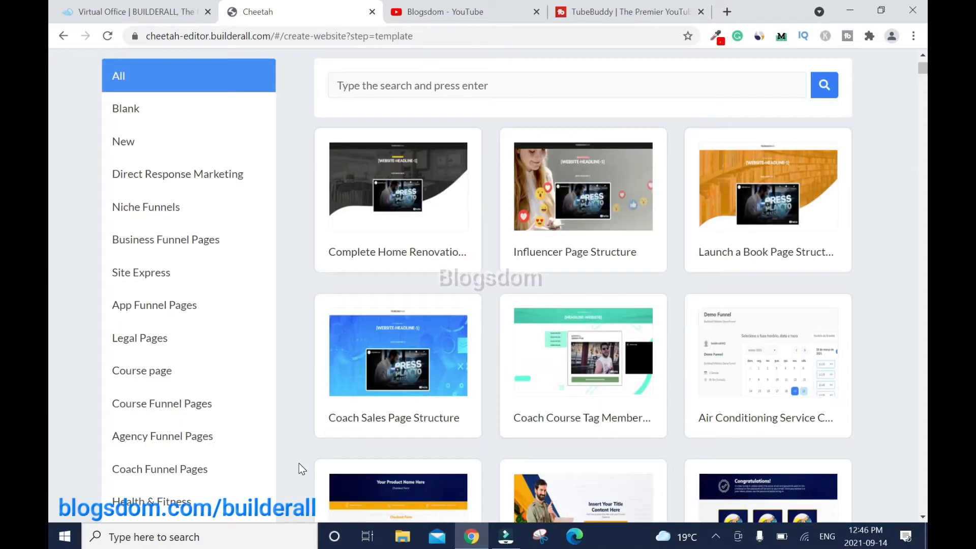
Filter the templates to Blank, preview the Blank Template, and select it for the new site
click(159, 116)
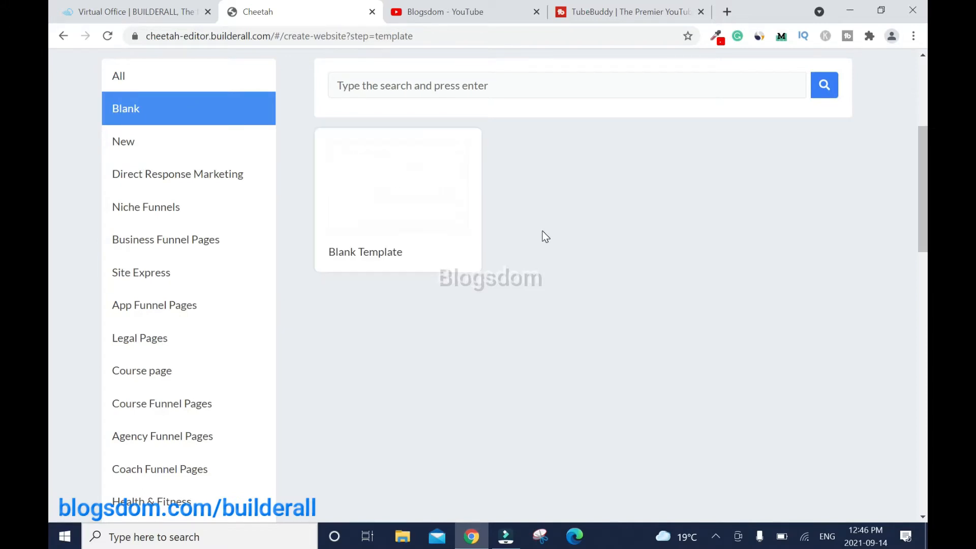
click(416, 187)
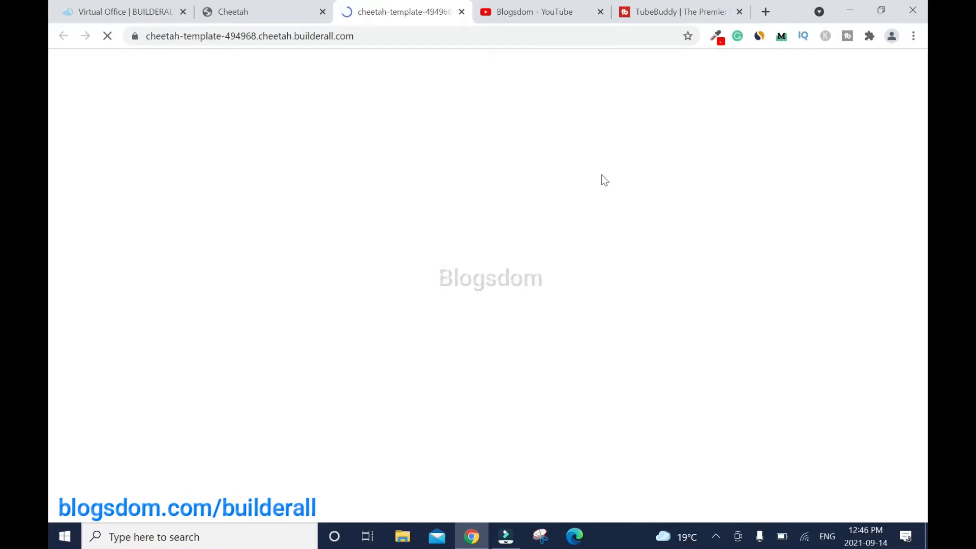
click(462, 13)
mouse_move(429, 207)
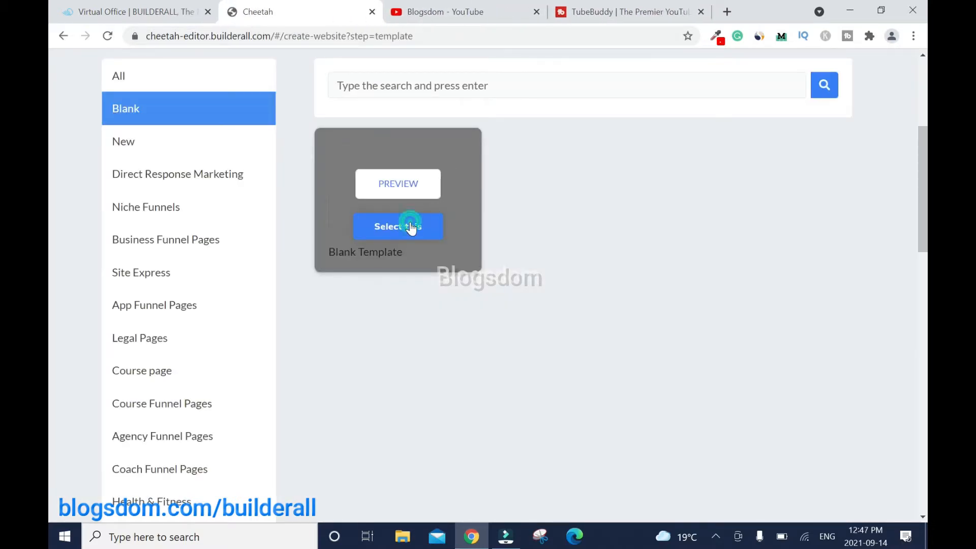
click(411, 227)
click(567, 349)
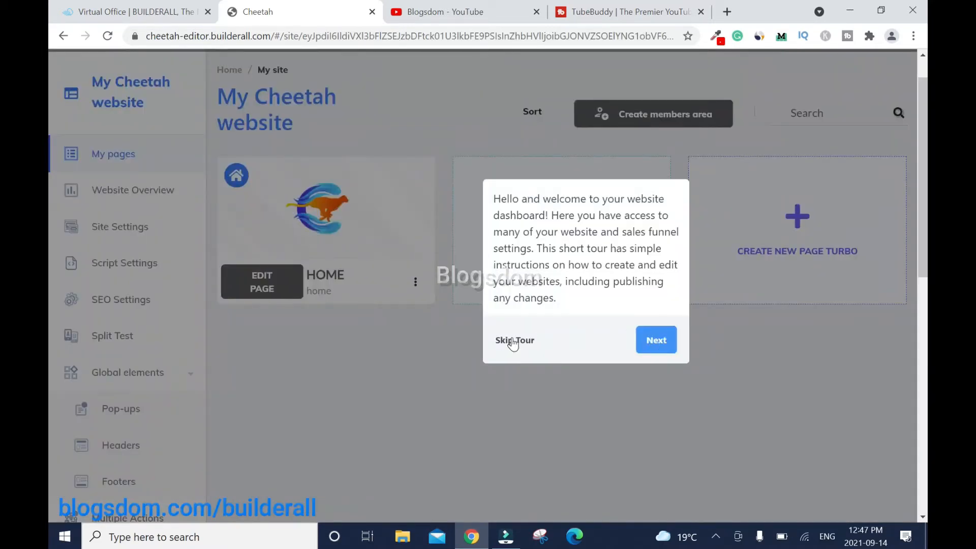
Skip the dashboard tour, open the Home page for editing and delete its placeholder text box
click(512, 341)
click(273, 324)
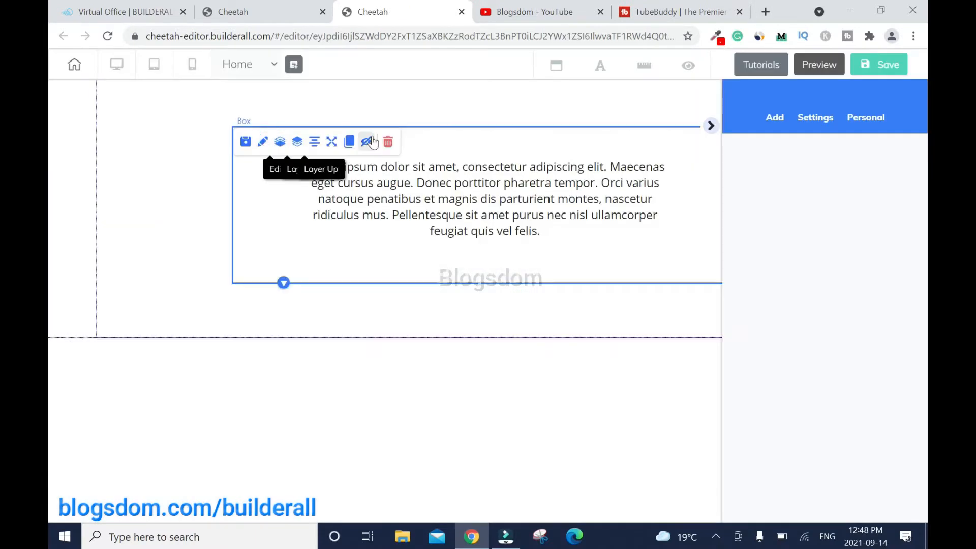
click(389, 142)
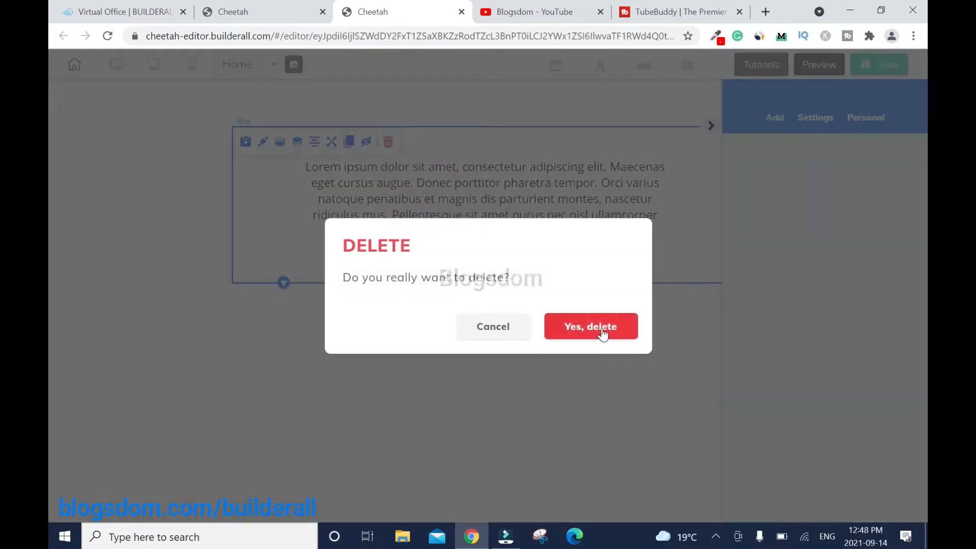
click(591, 325)
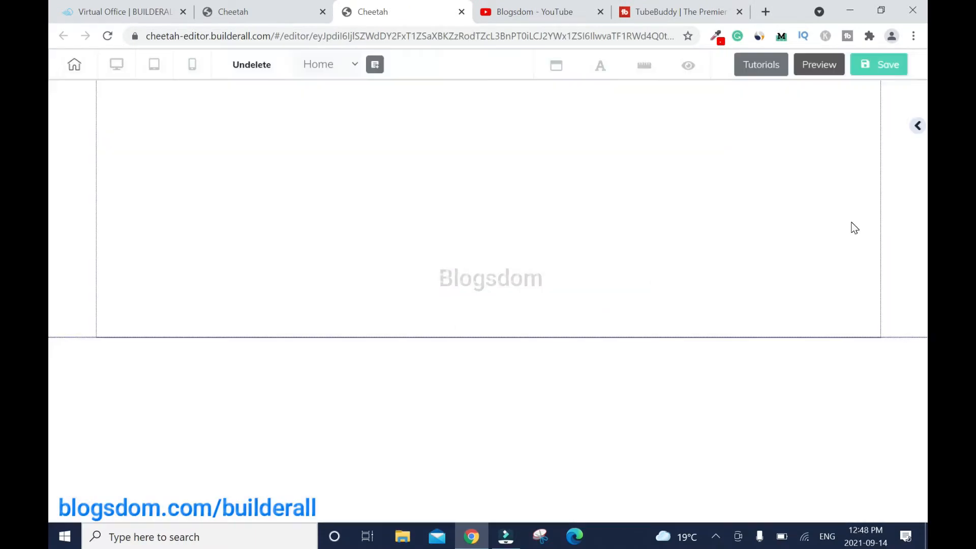
Add a Title H1 text element near the top of the blank Home page and collapse the element library
click(917, 127)
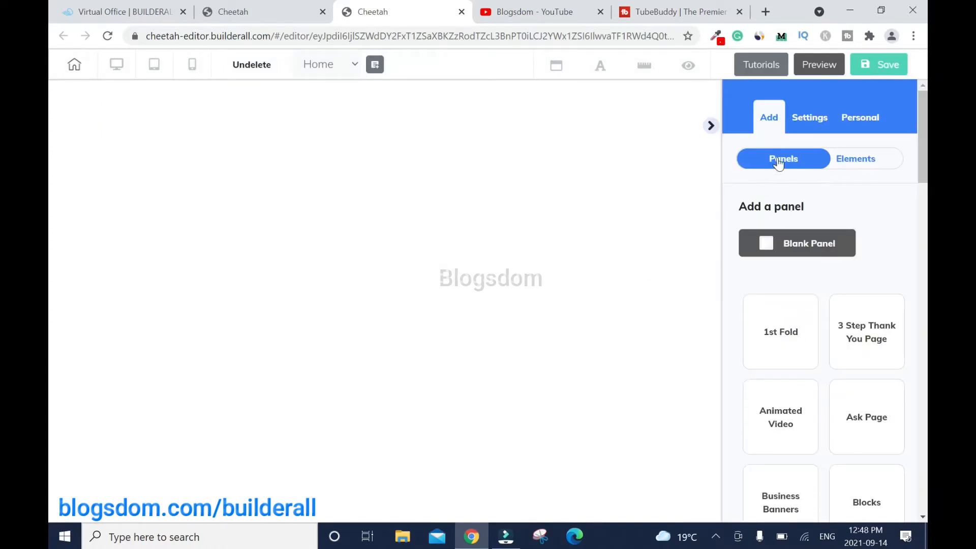
click(859, 158)
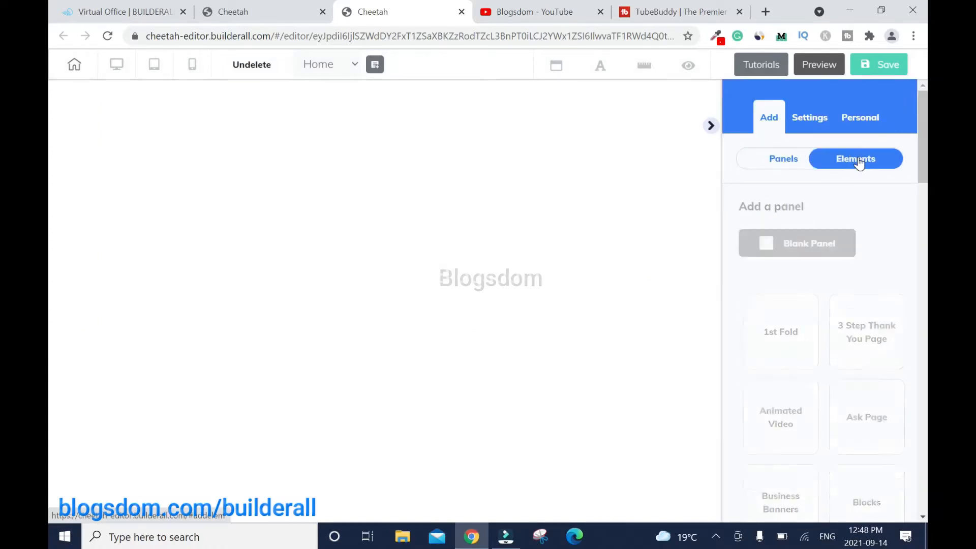
click(782, 299)
drag(793, 311, 451, 179)
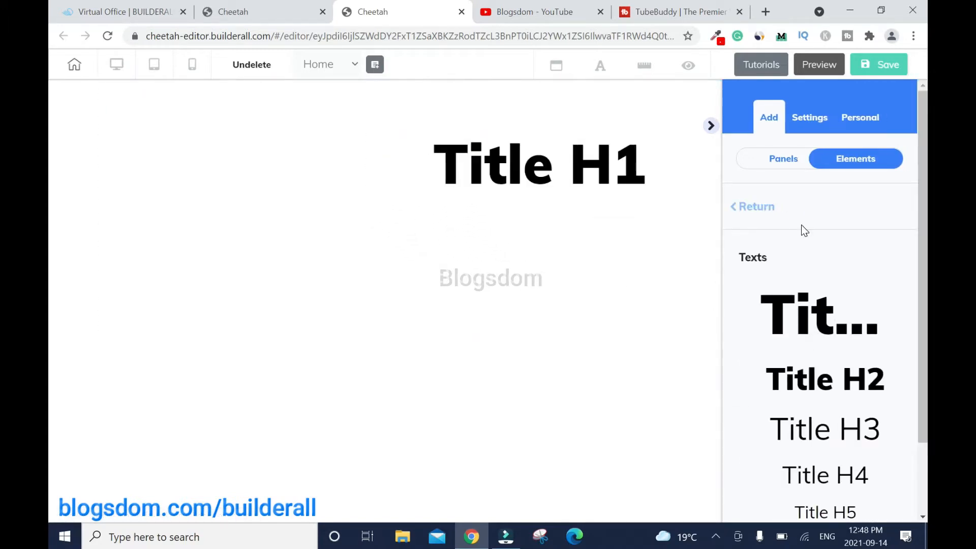
click(712, 126)
Replace the Title H1 text with "Do You Want to Grow on YouTube?"
double_click(593, 170)
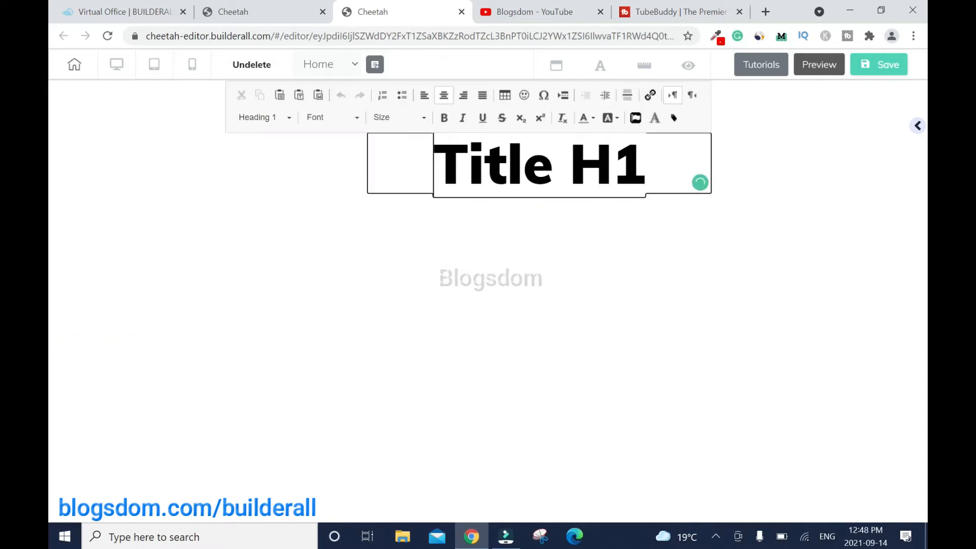
drag(434, 167, 647, 167)
text(Do You Want T)
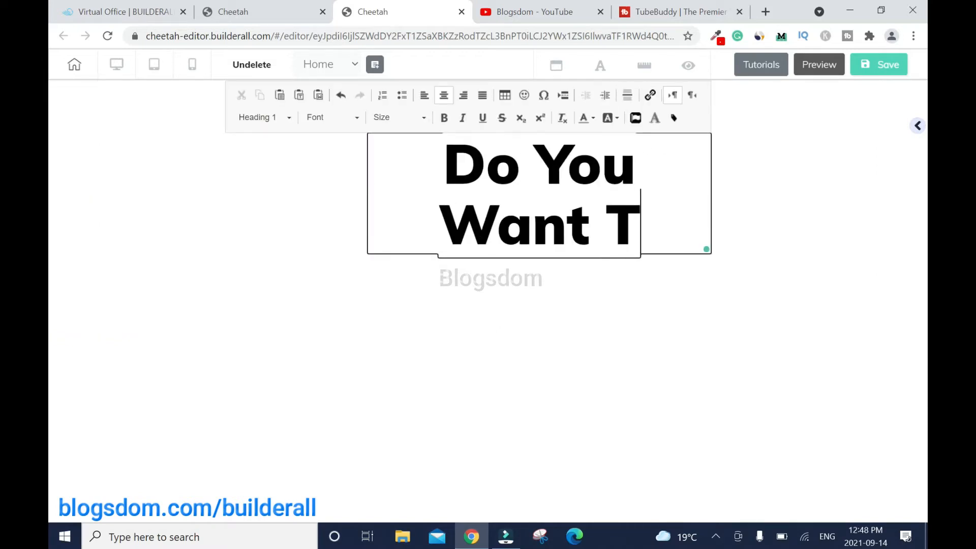
key(BackSpace)
text(to Grow)
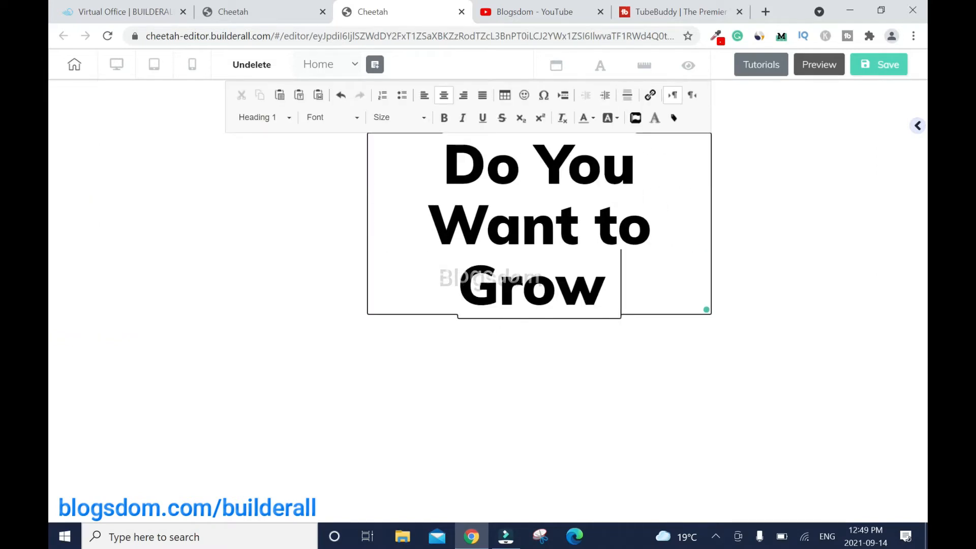
text( on YouTube?)
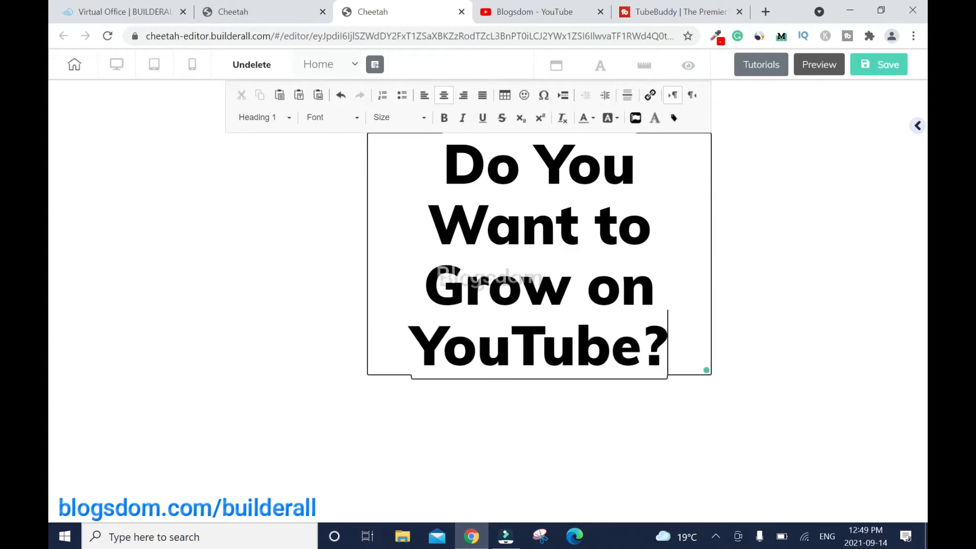
click(293, 270)
Extend the page panel downward and widen the headline's text box so its text wraps onto three lines
drag(491, 338, 476, 520)
click(554, 328)
drag(710, 379, 852, 363)
click(749, 283)
drag(855, 319, 819, 269)
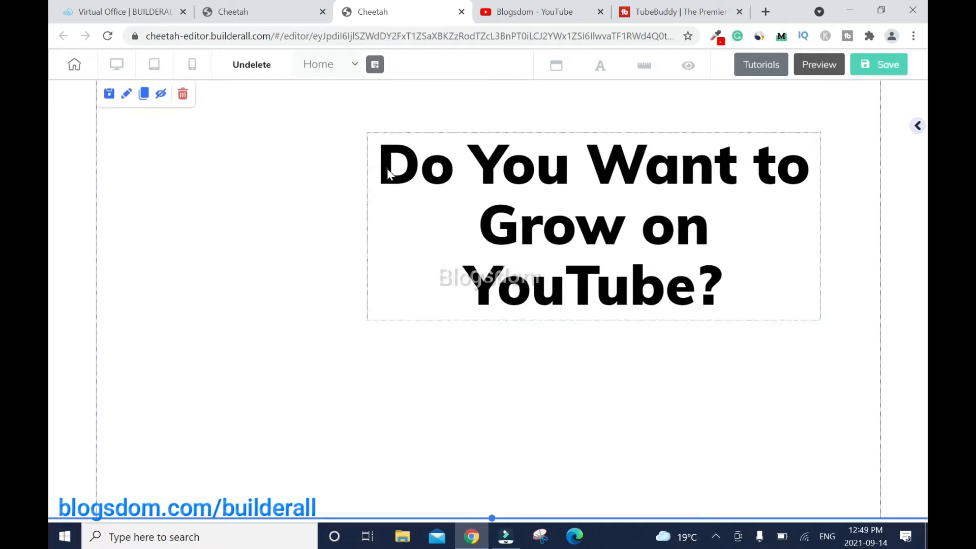
Move the headline up, widen its text box so the text fits on two lines, and centre it horizontally on the page
double_click(390, 175)
key(ctrl+a)
click(261, 183)
drag(752, 220, 656, 196)
drag(723, 294, 859, 163)
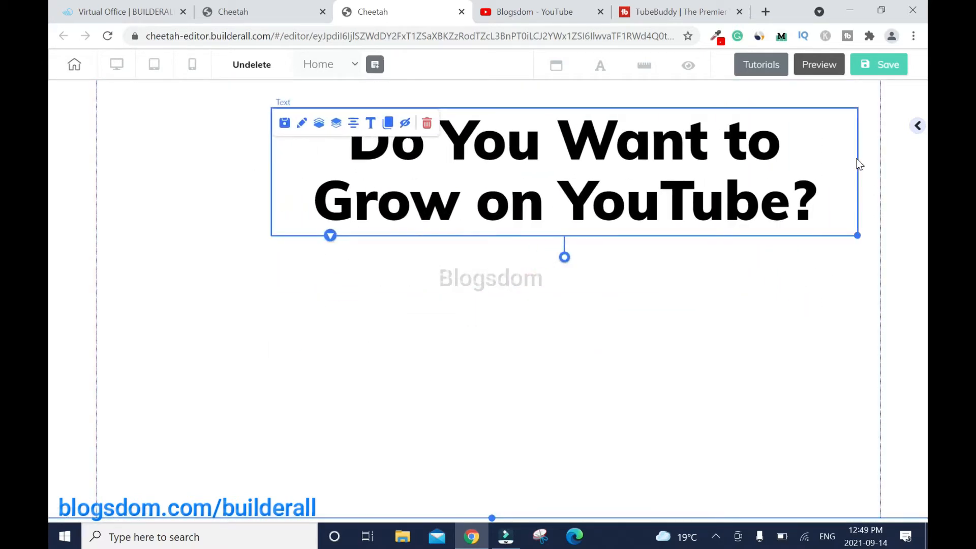
click(354, 123)
click(674, 295)
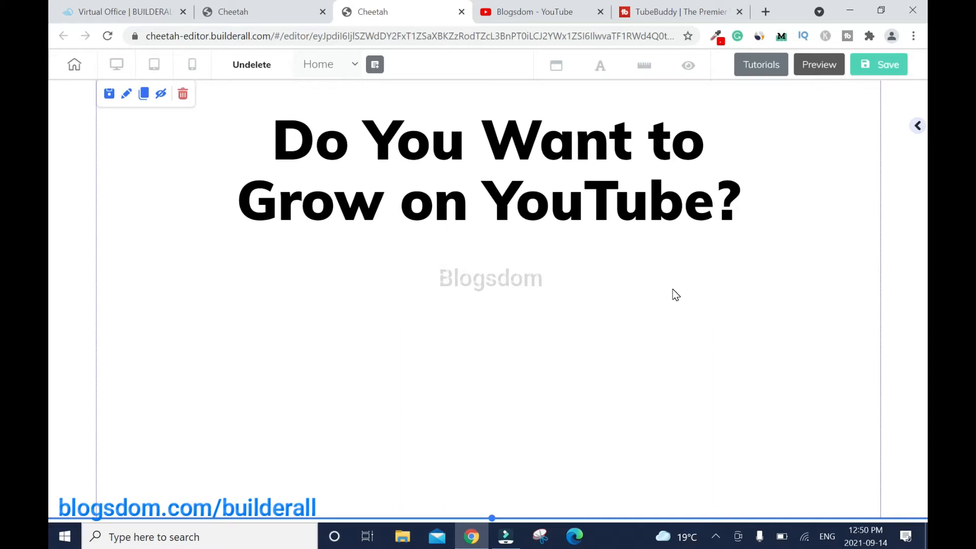
Add a Title H2 text element just below the headline and centre it horizontally on the page
click(917, 125)
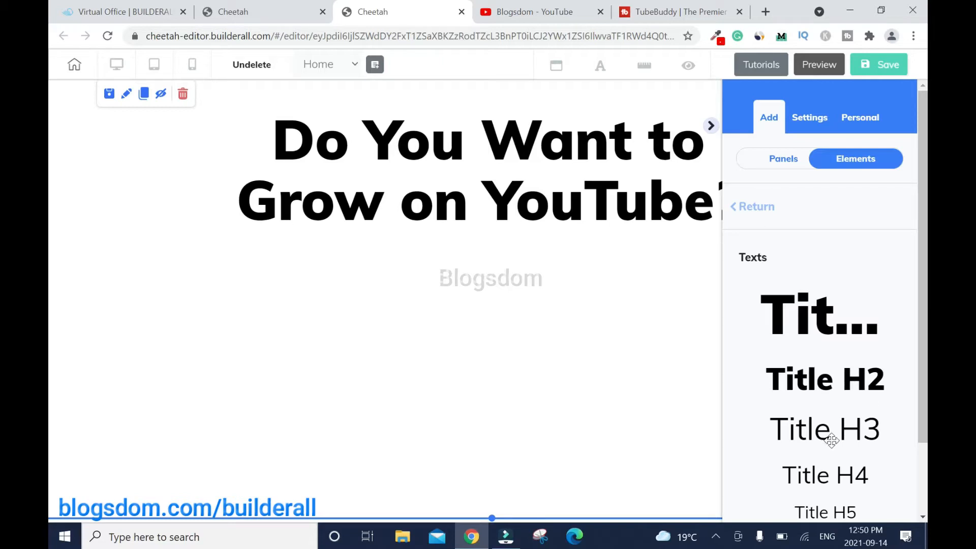
scroll(821, 344, down, 1)
drag(804, 345, 509, 269)
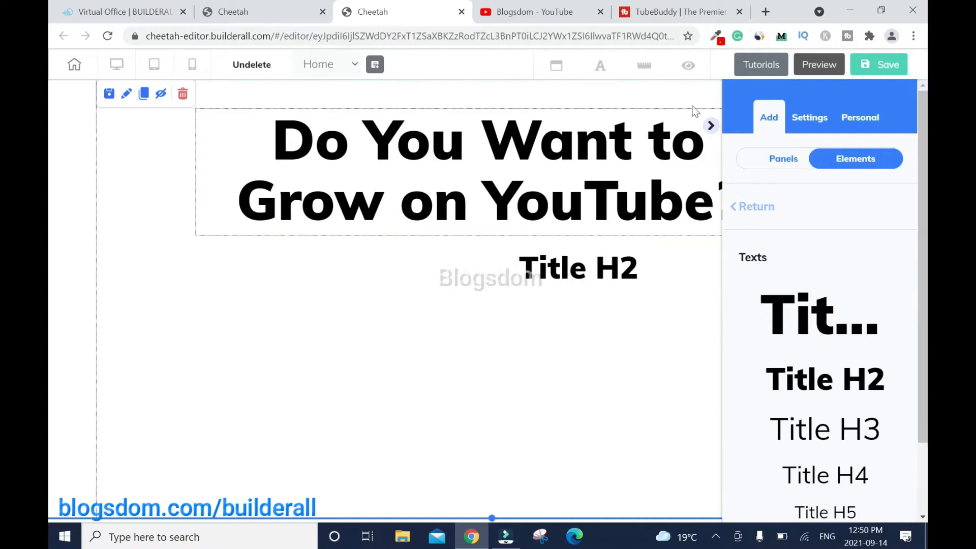
click(710, 125)
click(506, 268)
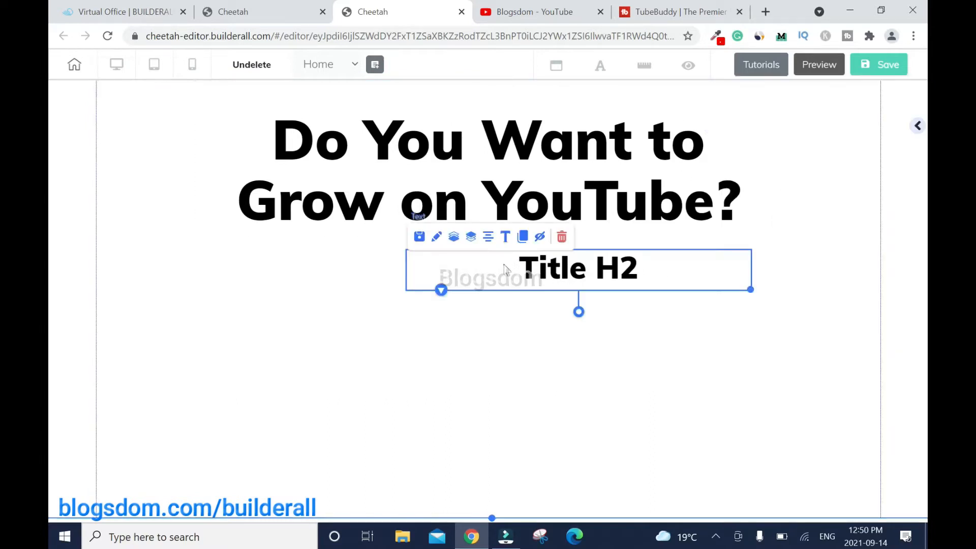
click(488, 239)
click(746, 296)
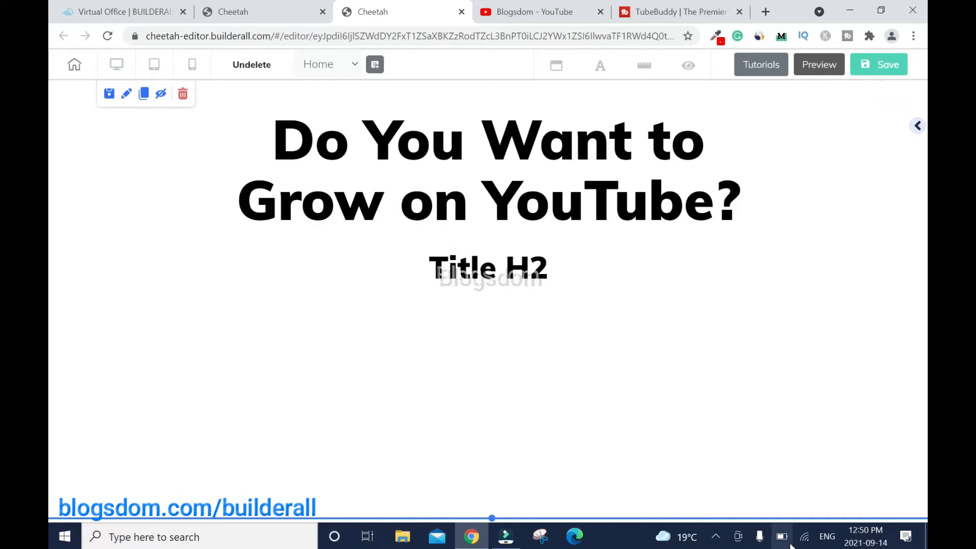
Replace the Title H2 text with "Download & Install Free Software to Help You Grow Your Channel" and format it as Heading 3
double_click(488, 267)
text(Download & Install Fre)
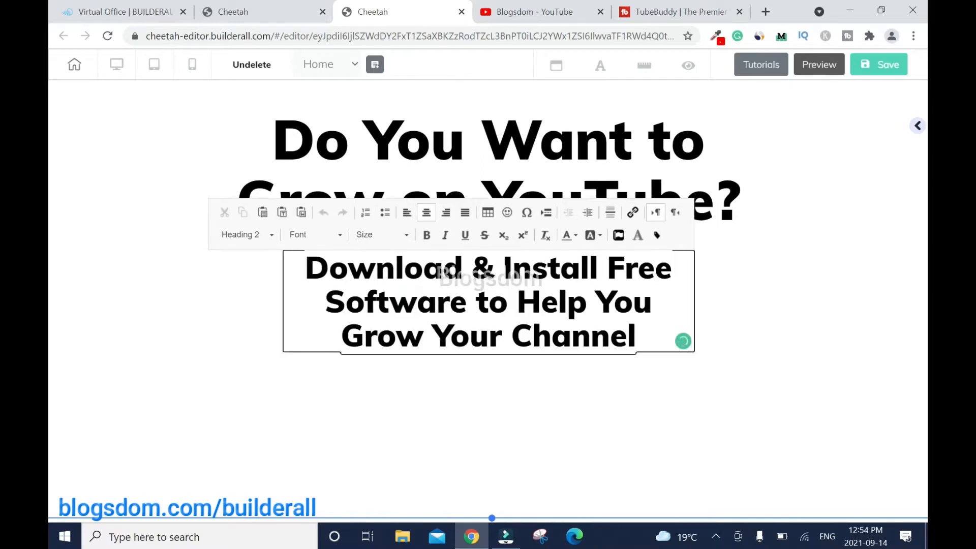
drag(305, 268, 636, 337)
click(272, 235)
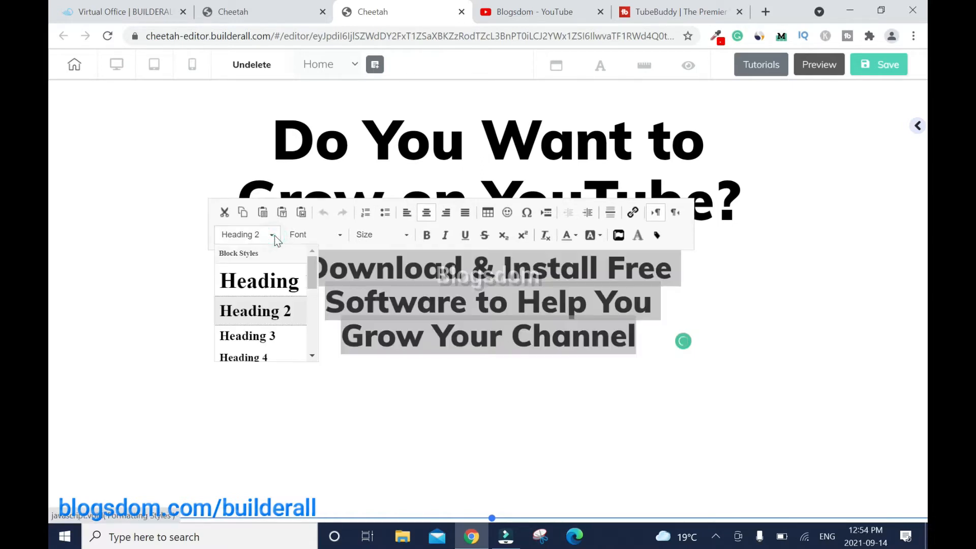
click(275, 337)
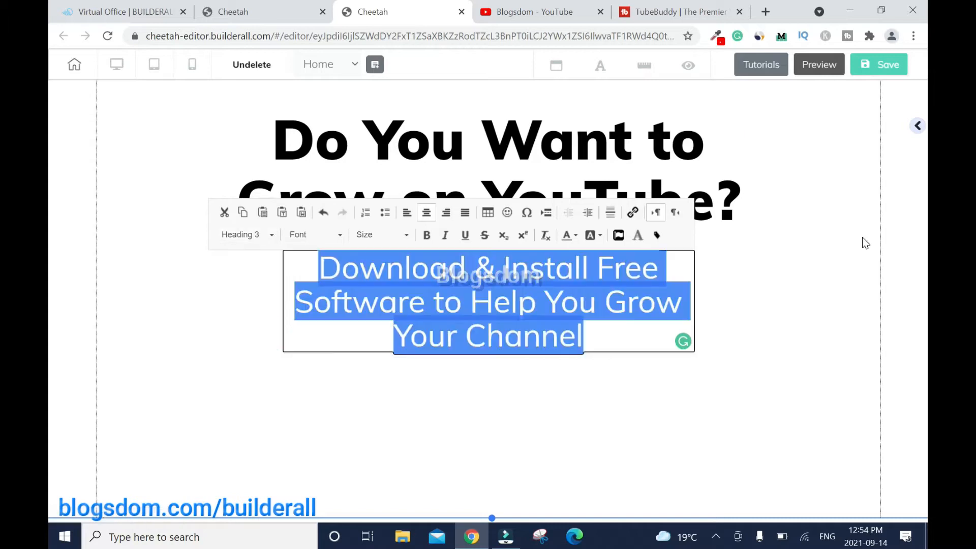
Narrow the subheadline's text box and centre it horizontally just beneath the headline
click(787, 304)
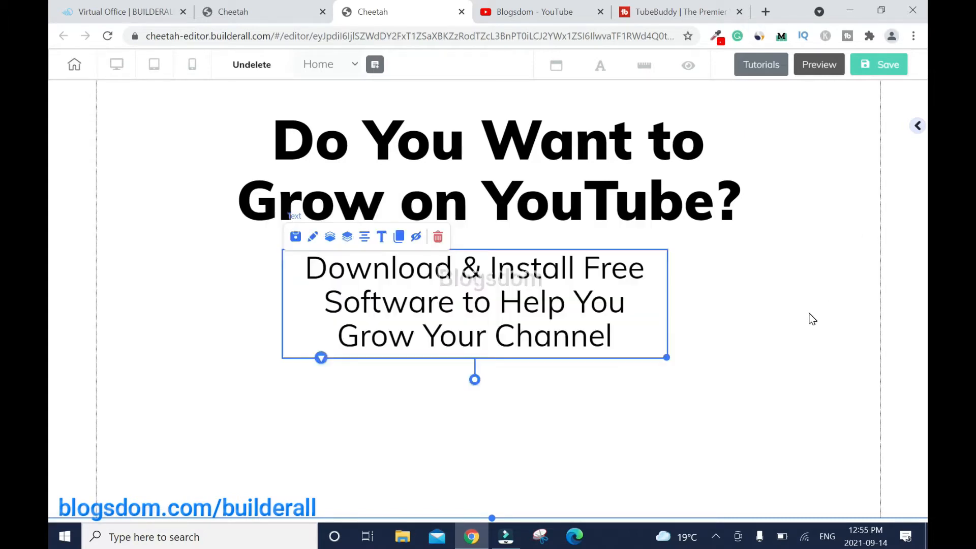
click(548, 291)
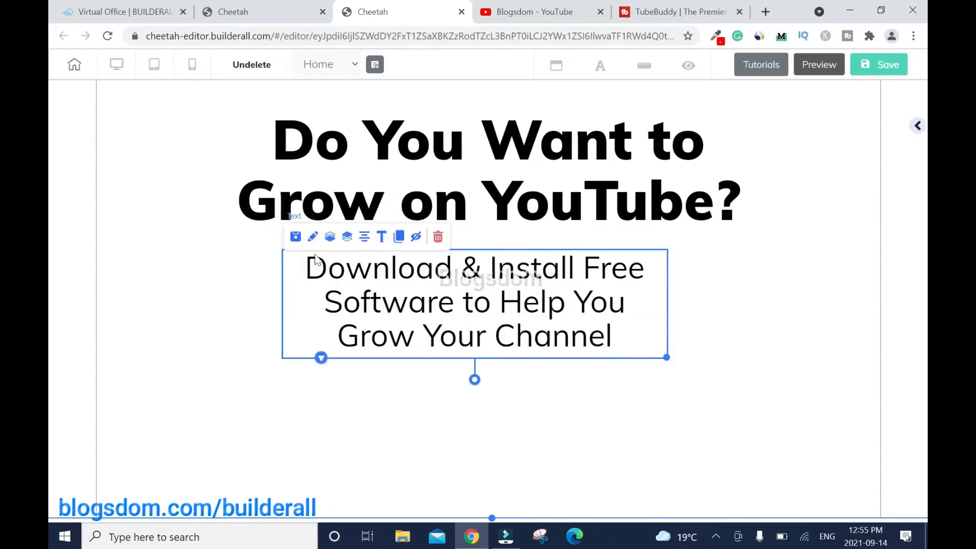
click(361, 237)
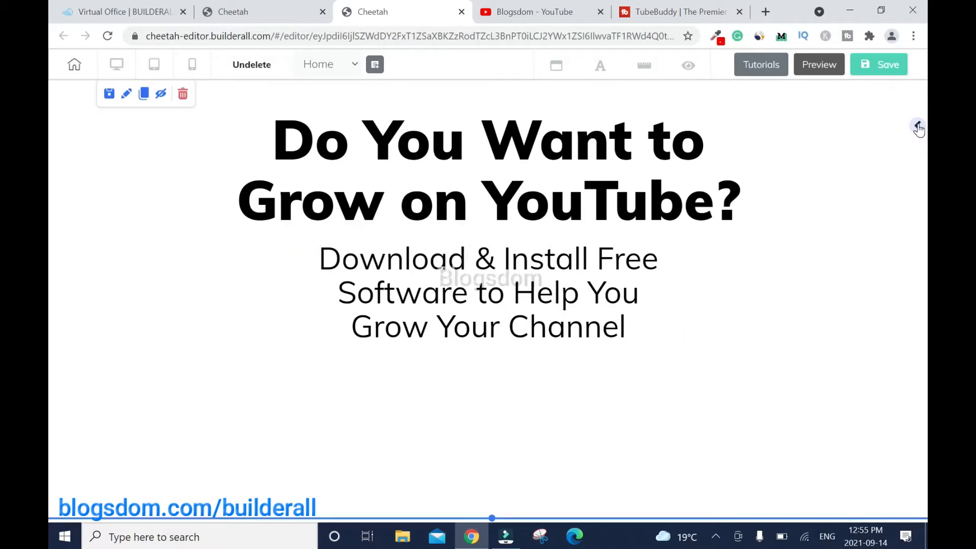
Add the blue REGISTER NOW email marketing form without choosing a mailing list, and centre it beneath the subheadline
click(918, 126)
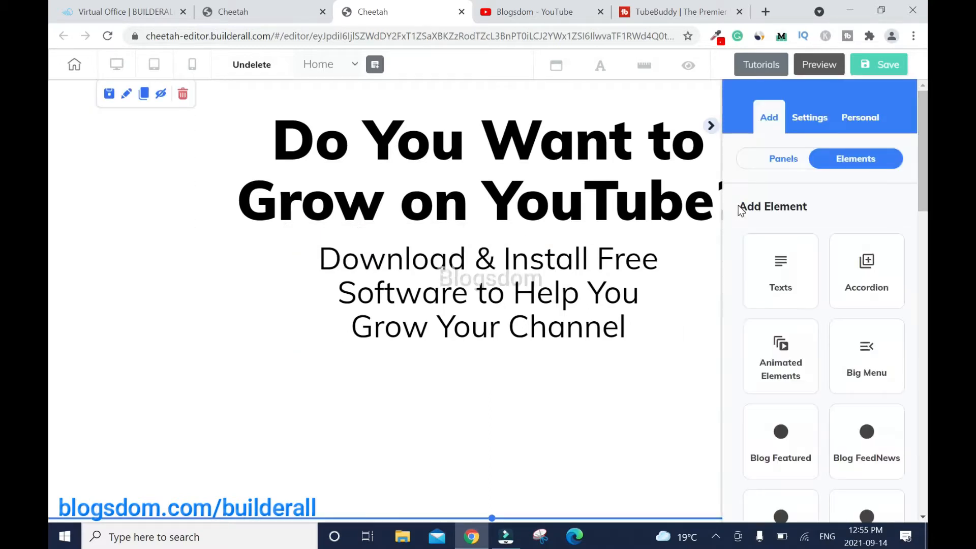
scroll(893, 373, down, 10)
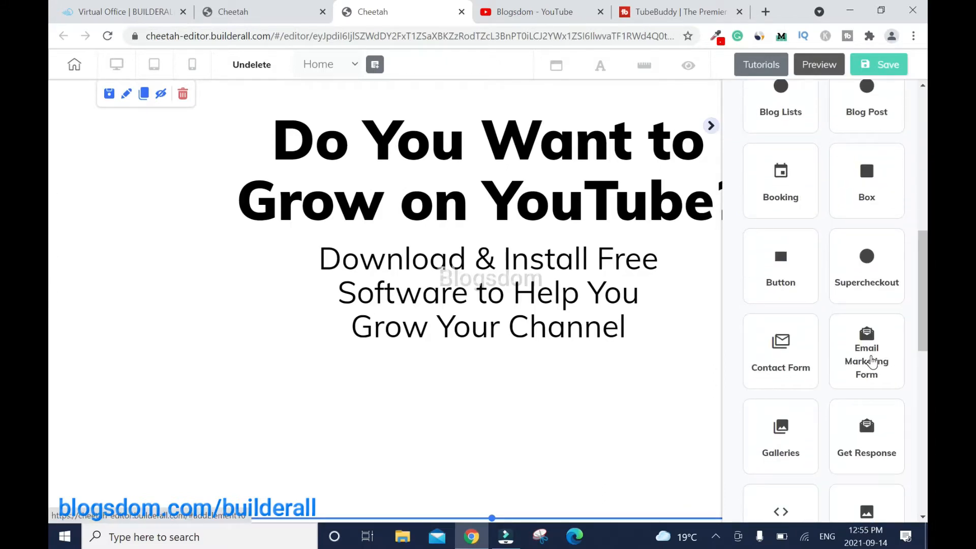
click(872, 362)
scroll(827, 310, down, 1)
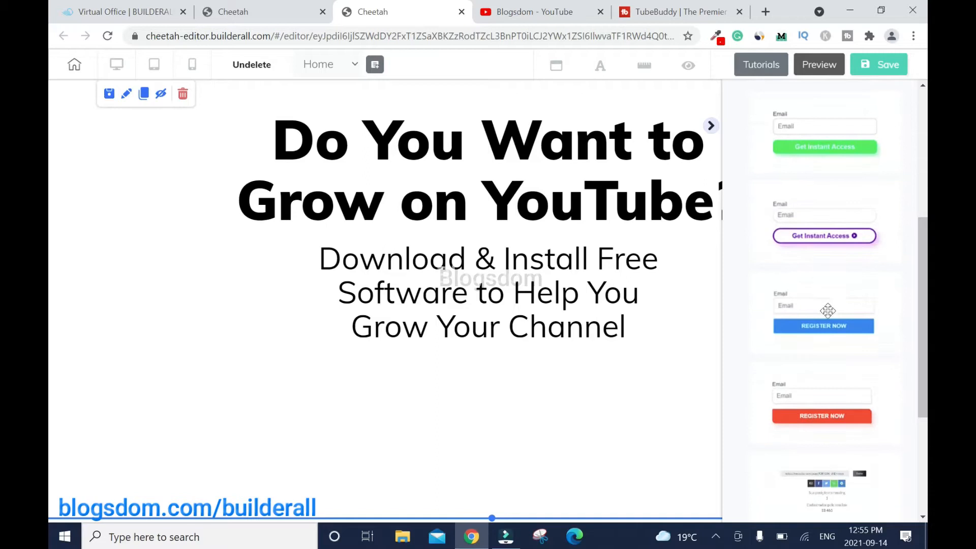
drag(828, 311, 490, 394)
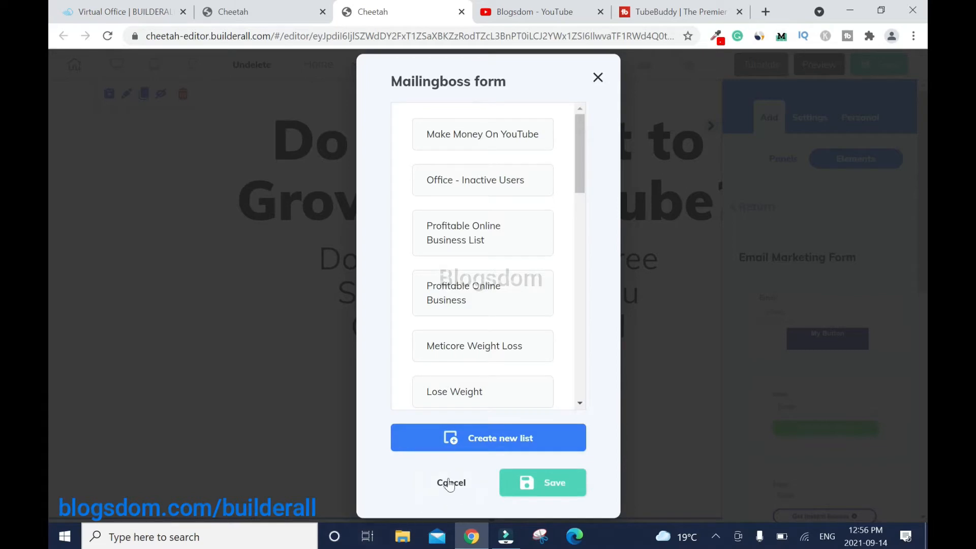
click(451, 484)
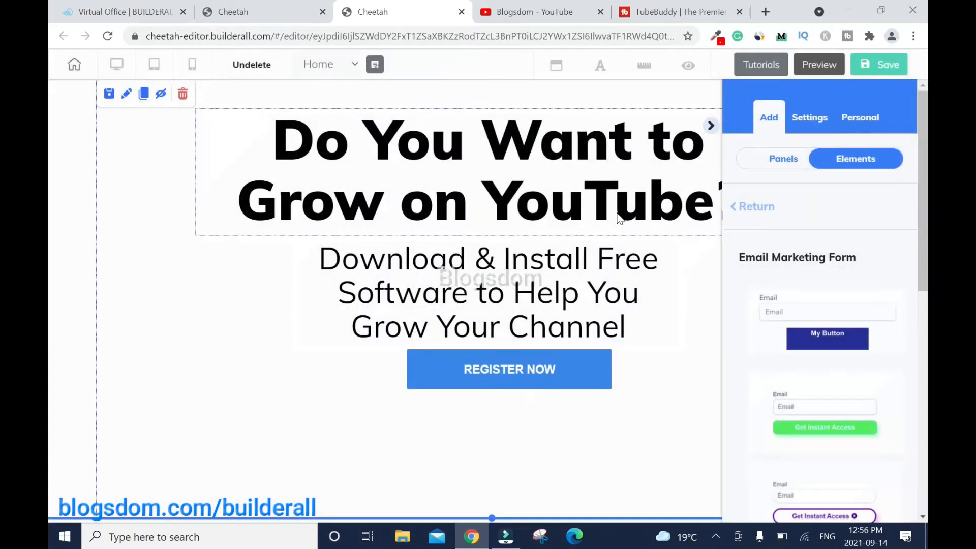
drag(581, 367, 557, 397)
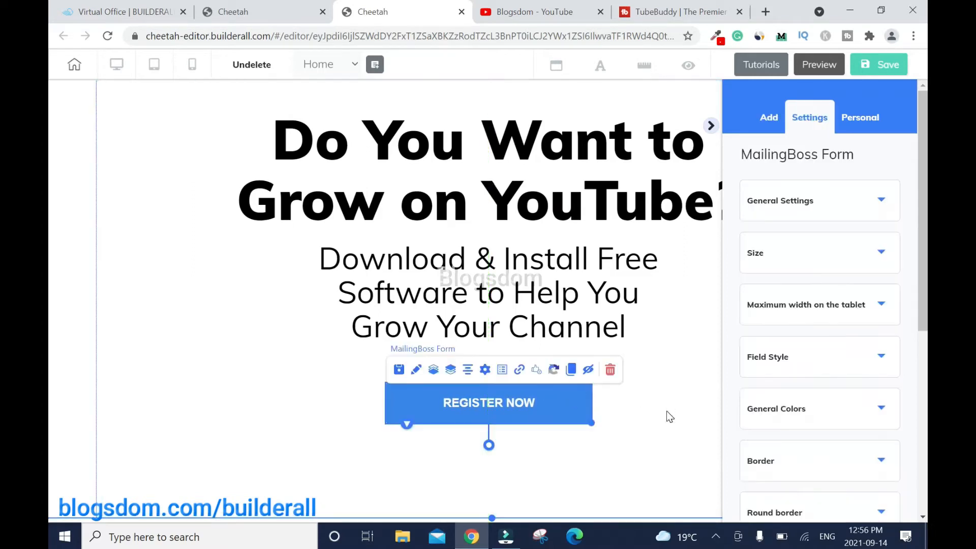
click(610, 425)
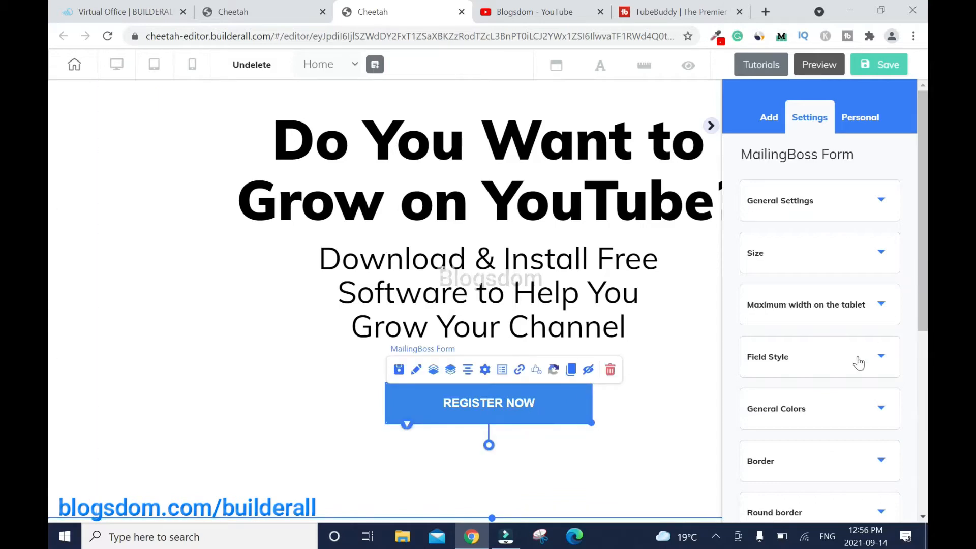
Change the form button's headline text to "ACCESS NOW!"
drag(915, 312, 916, 383)
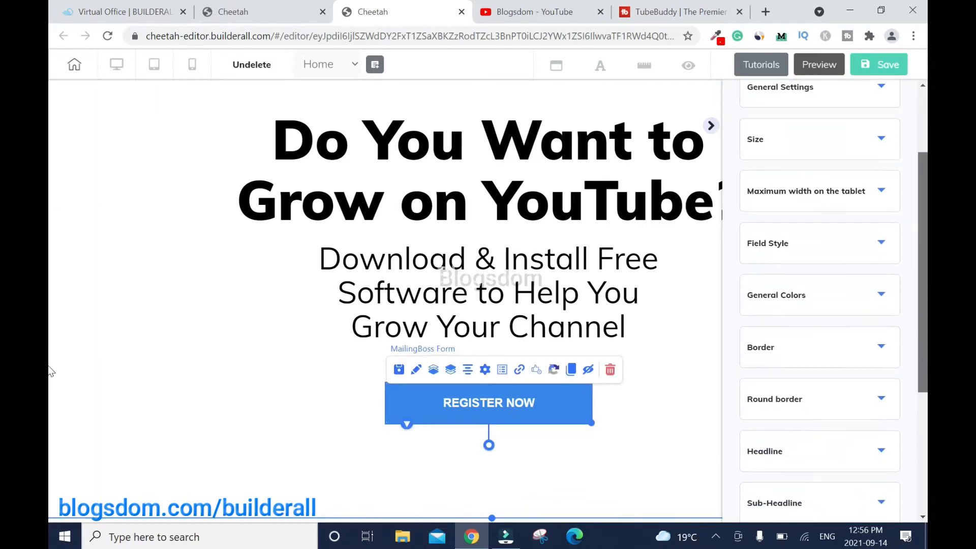
click(863, 440)
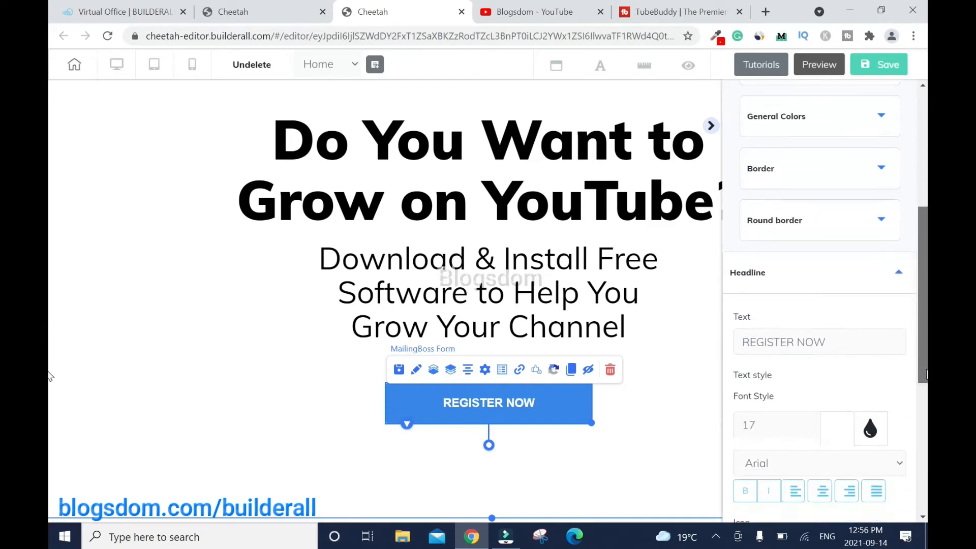
double_click(768, 342)
text(ACCESS NOW)
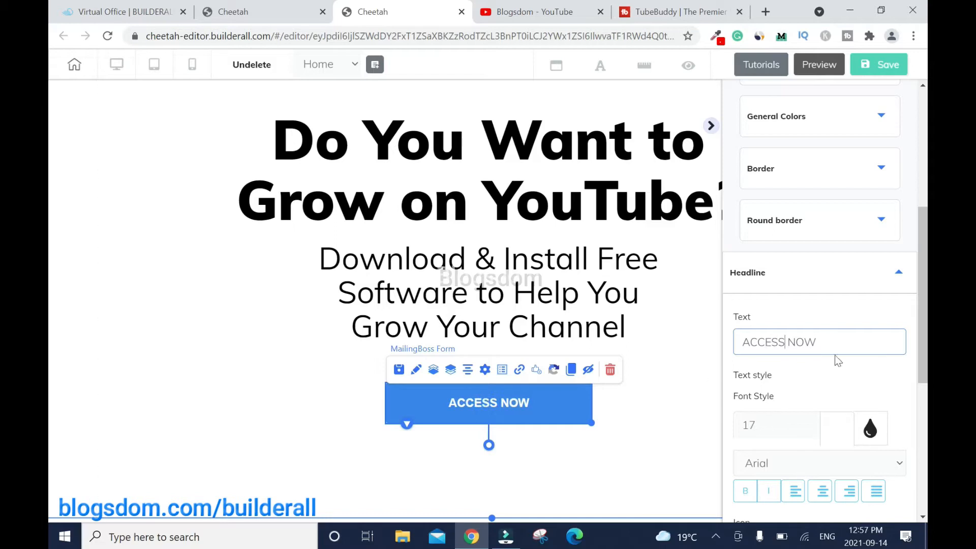
text(!)
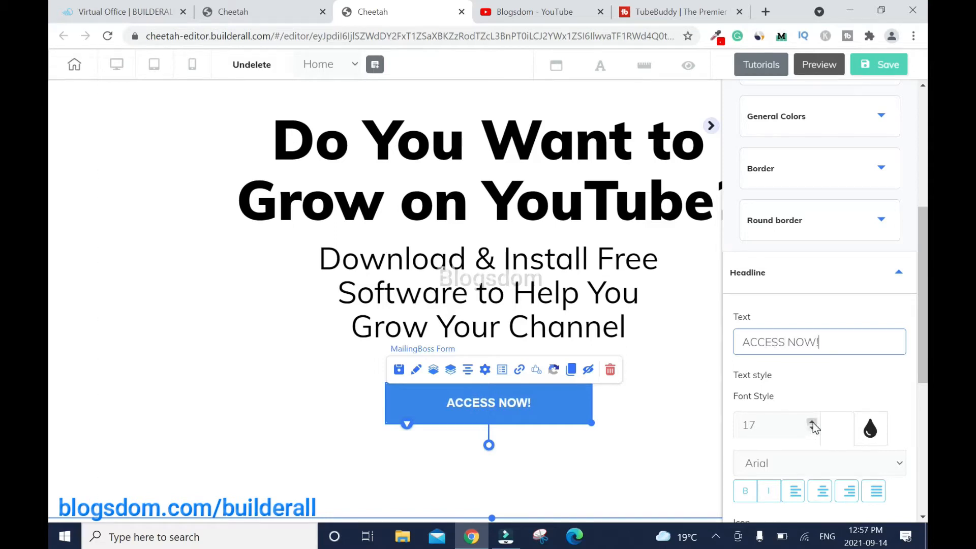
Set the button headline's font size to 25
click(811, 423)
click(812, 423)
click(812, 423)
click(812, 423)
click(812, 424)
click(812, 422)
click(812, 421)
click(812, 421)
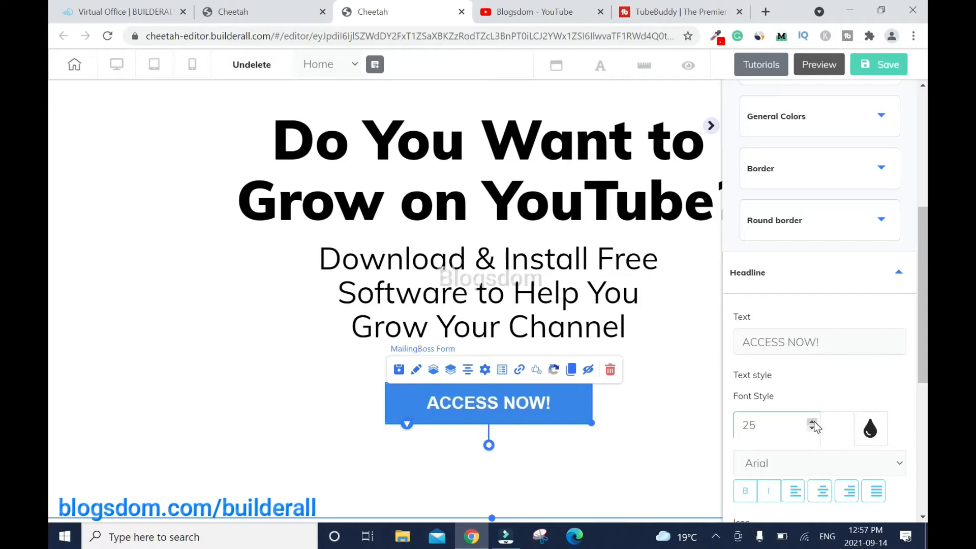
click(671, 427)
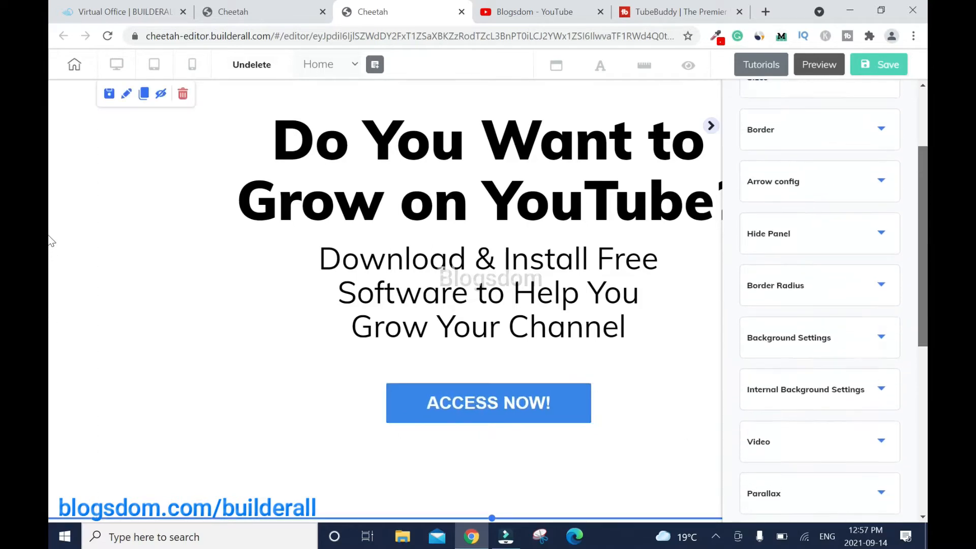
Set the form button's background color and hover background color to orange FB5705
click(563, 407)
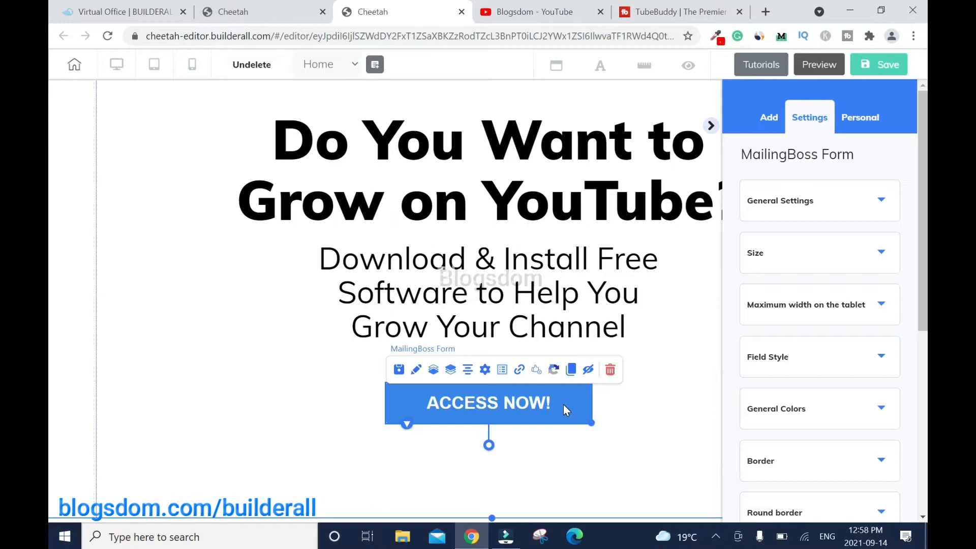
click(882, 426)
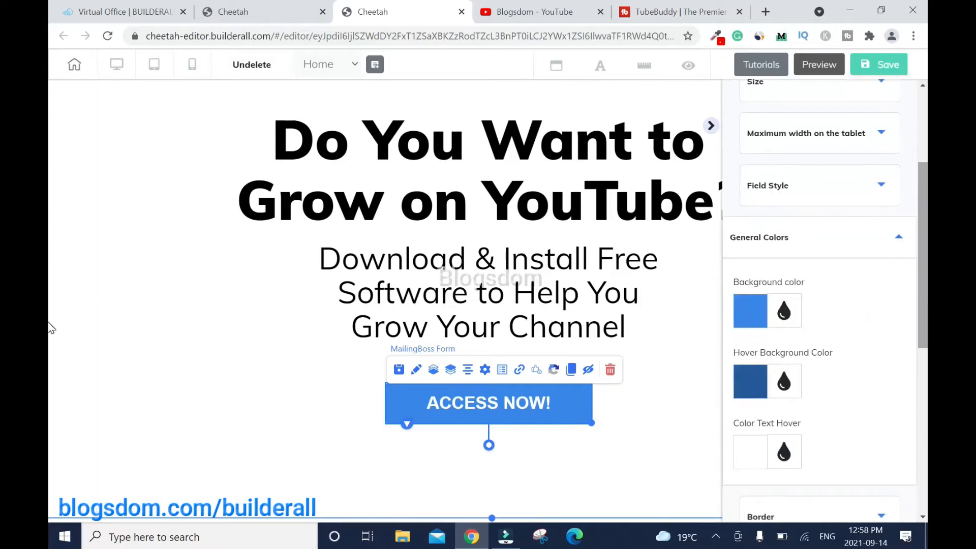
click(784, 264)
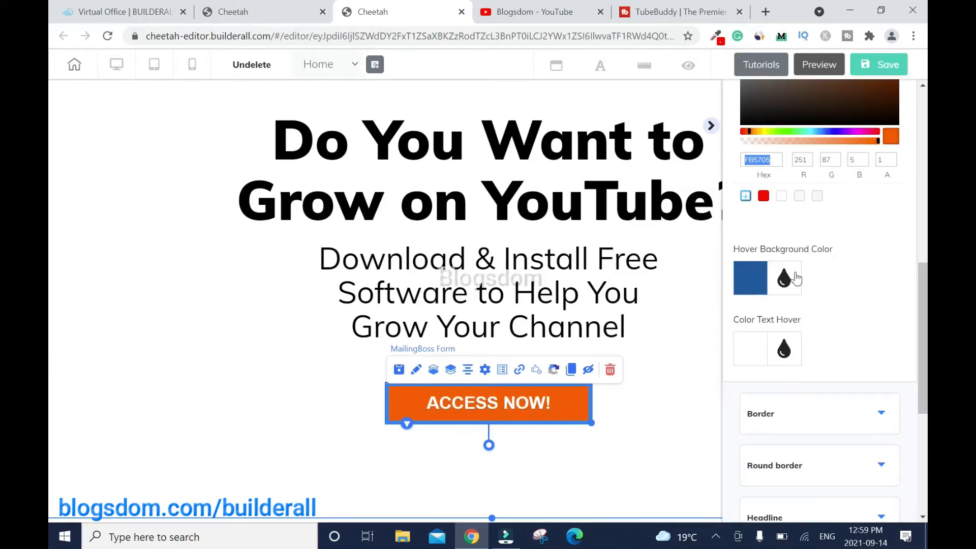
click(785, 279)
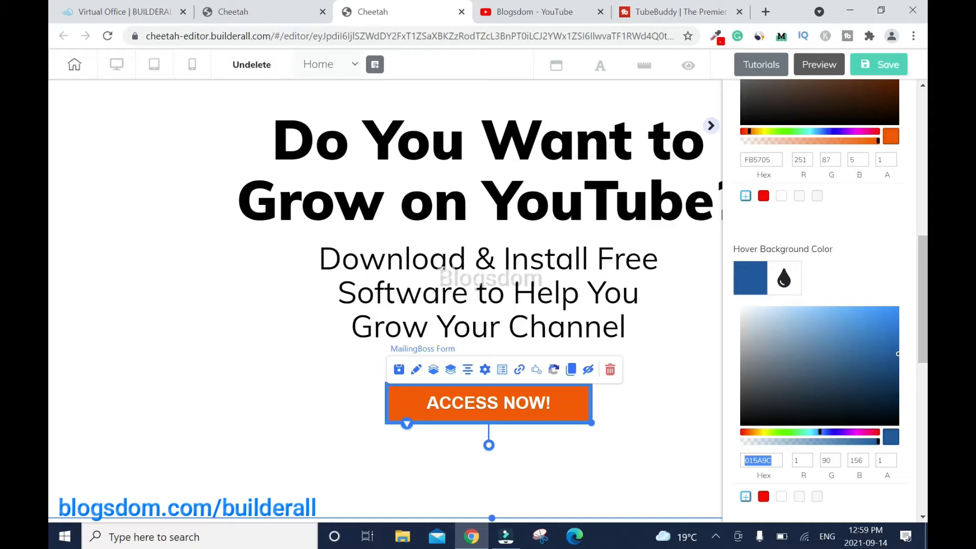
key(BackSpace)
text(FB5705)
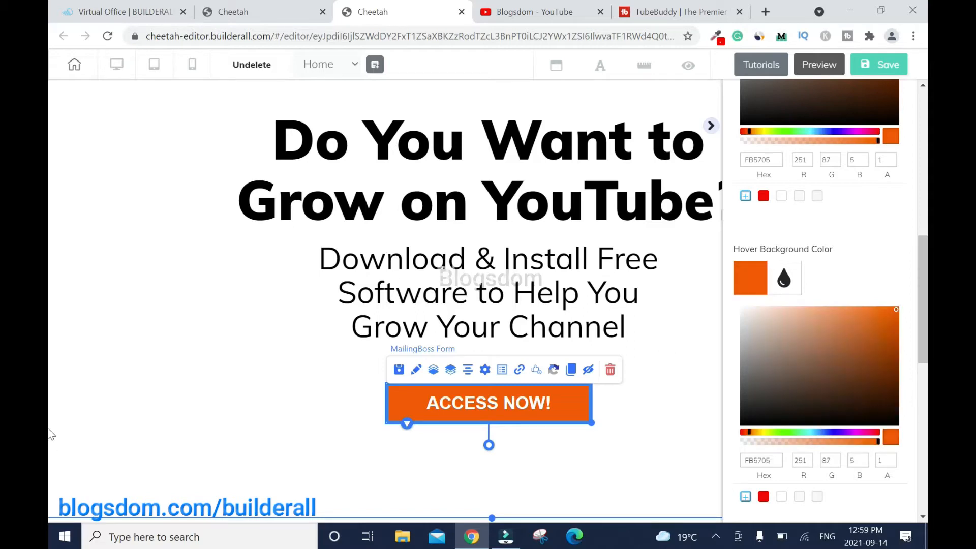
Collapse the form's General Colors settings and hide the side panel
drag(923, 313, 922, 373)
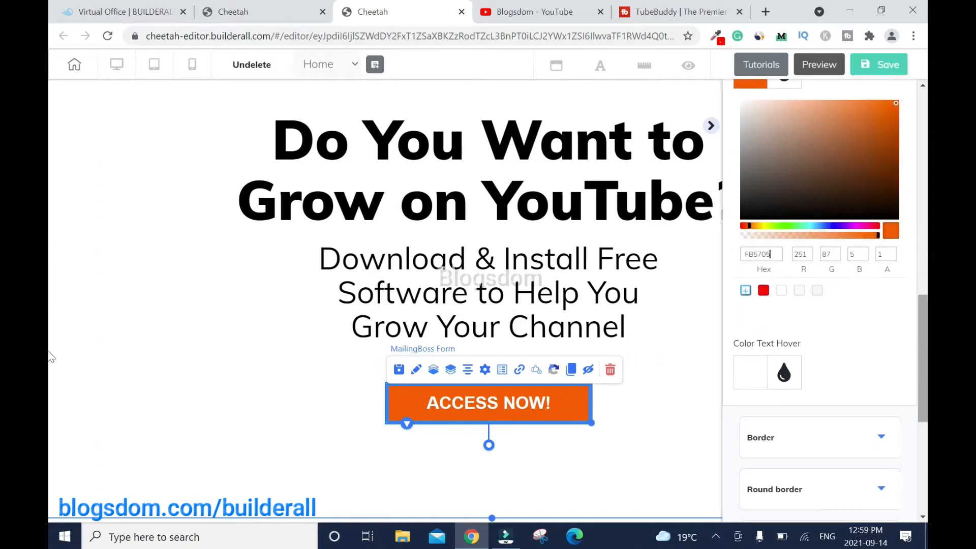
scroll(920, 306, up, 12)
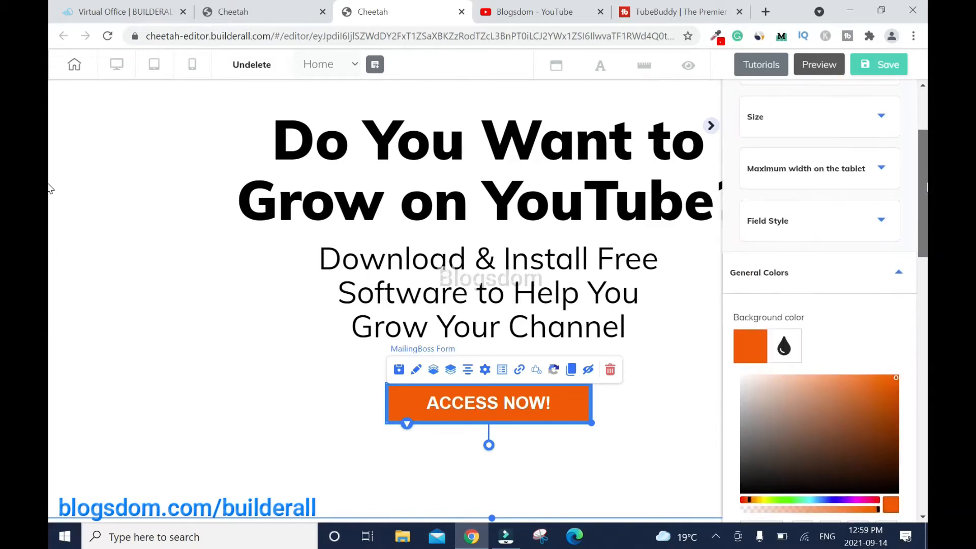
click(899, 282)
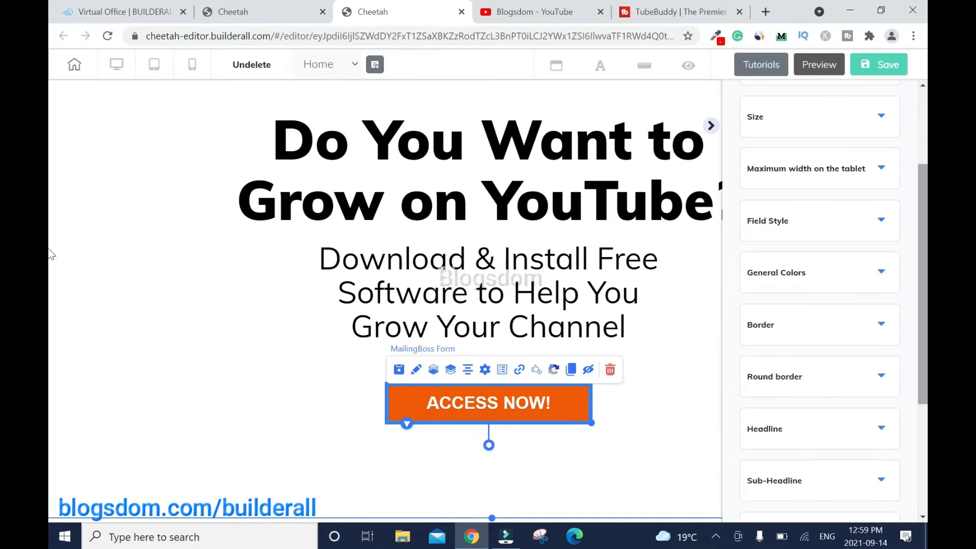
click(711, 126)
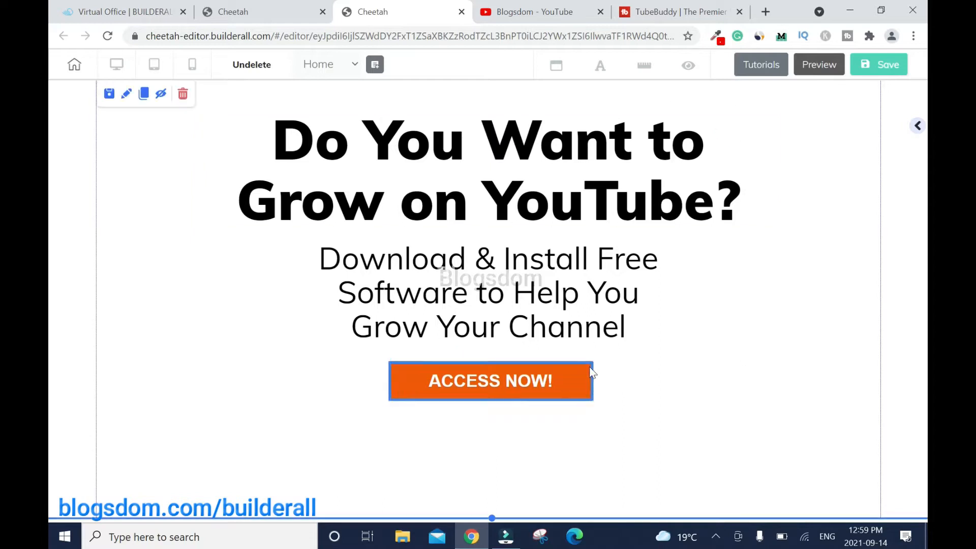
Set the border color of the ACCESS NOW! form button to near-white FCFDFC
click(583, 375)
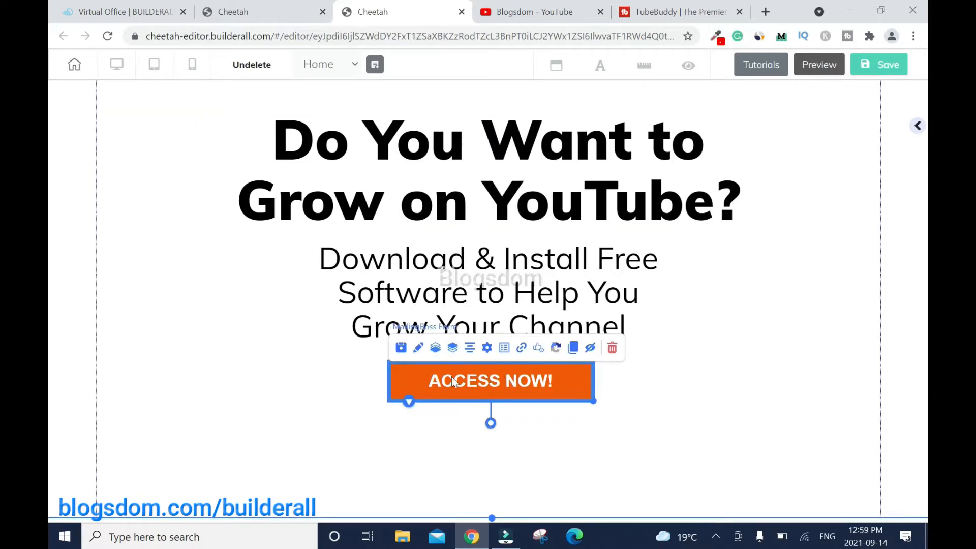
click(418, 351)
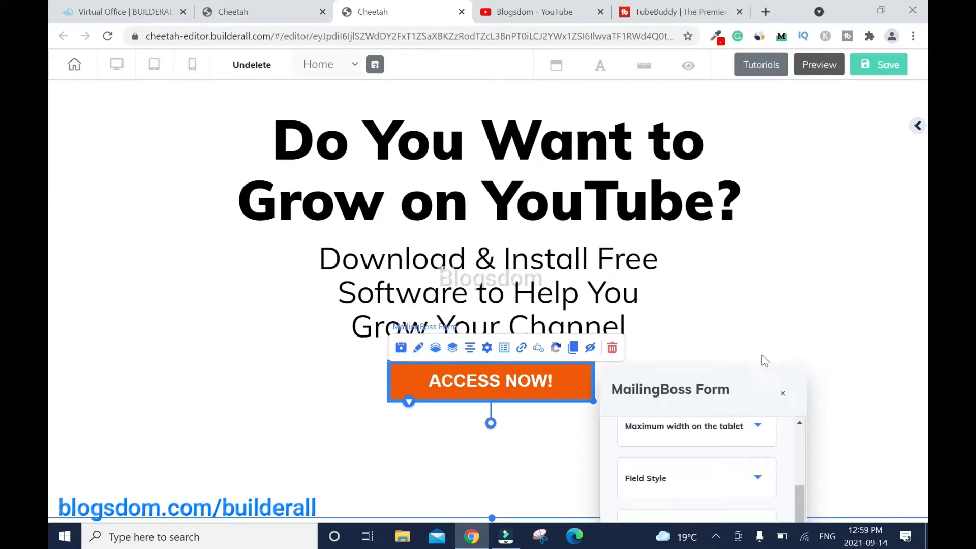
click(796, 294)
drag(841, 264, 845, 303)
click(801, 305)
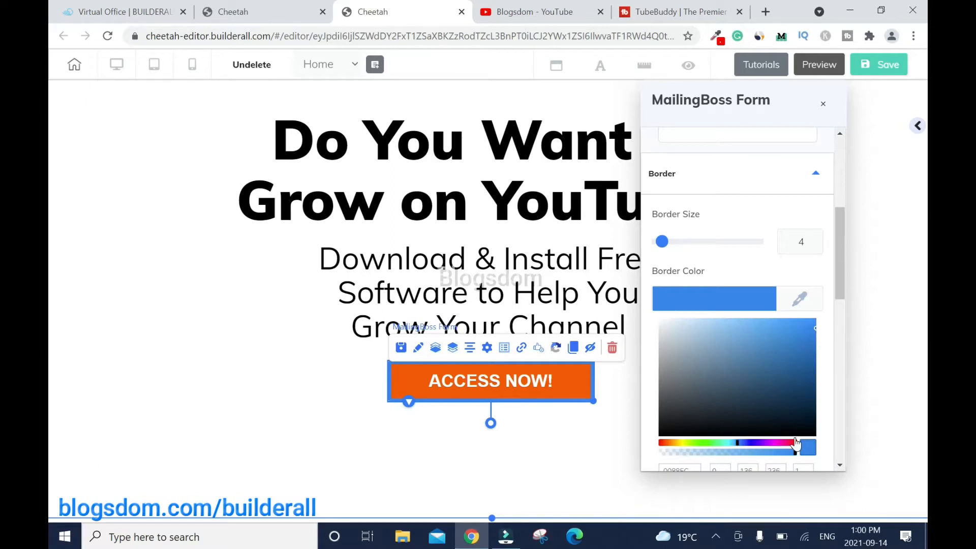
drag(836, 291, 839, 315)
click(710, 373)
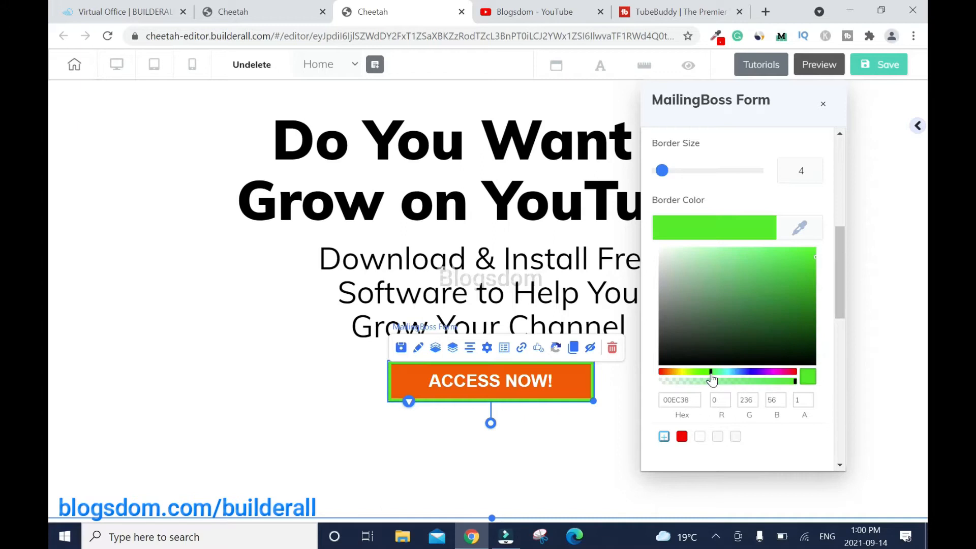
click(661, 256)
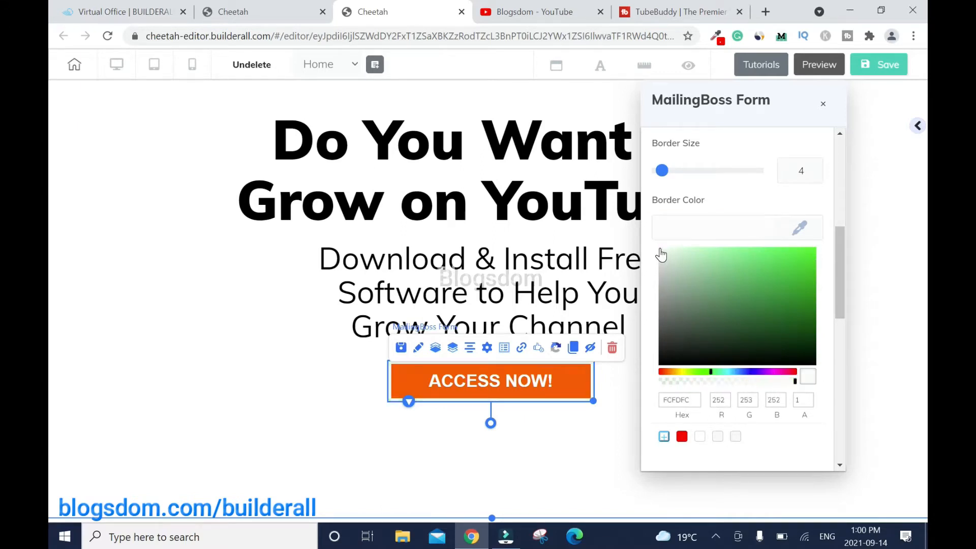
click(325, 384)
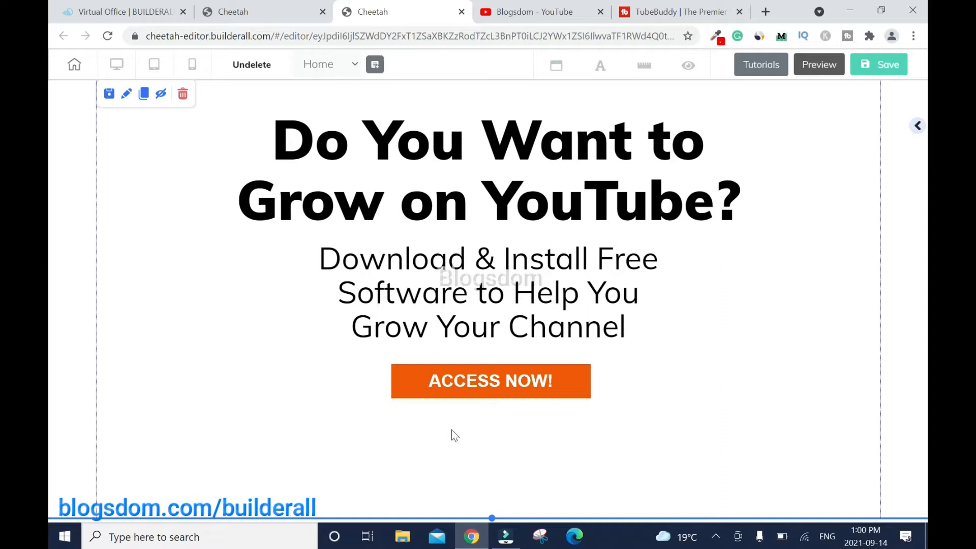
Add a Title H5 text element between the subheadline and the ACCESS NOW! button
click(916, 125)
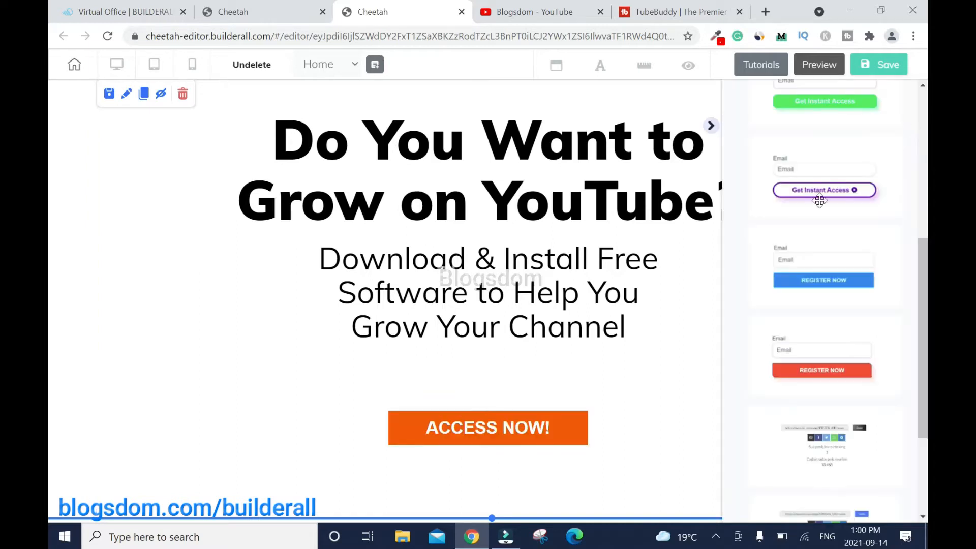
click(805, 159)
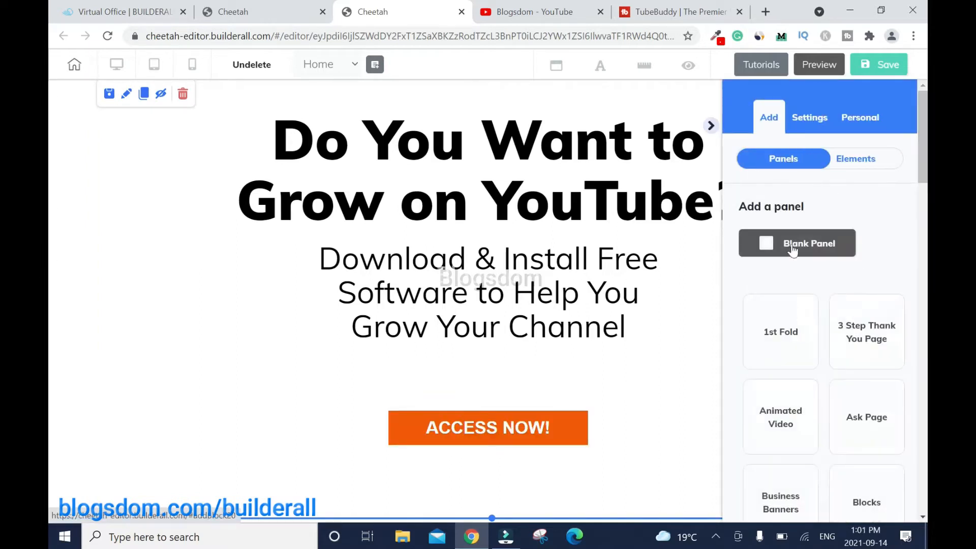
click(847, 166)
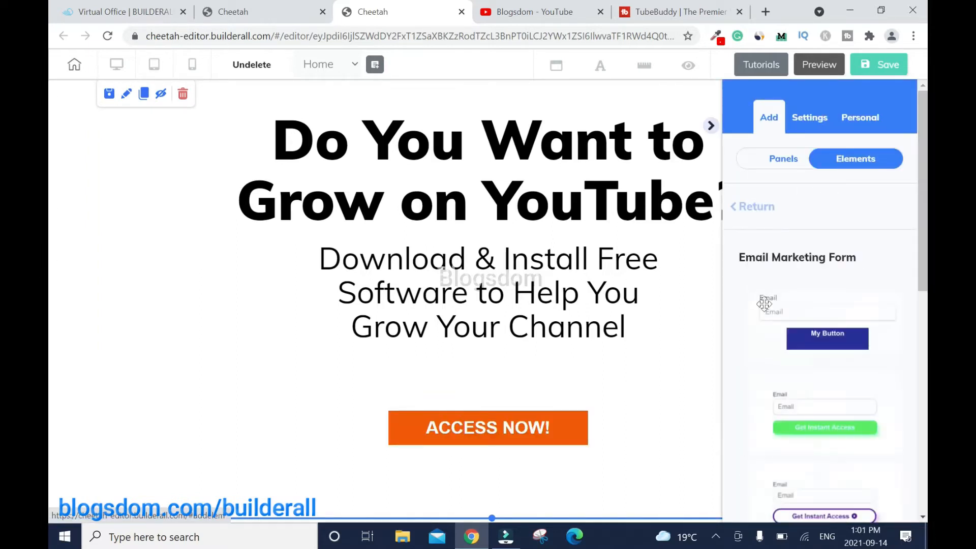
click(751, 208)
click(786, 283)
scroll(813, 330, down, 2)
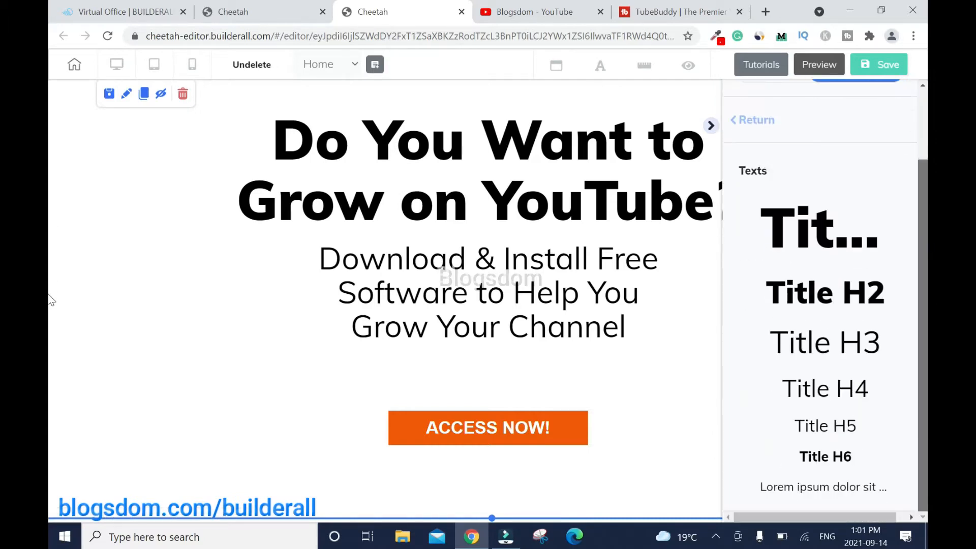
drag(845, 428, 508, 378)
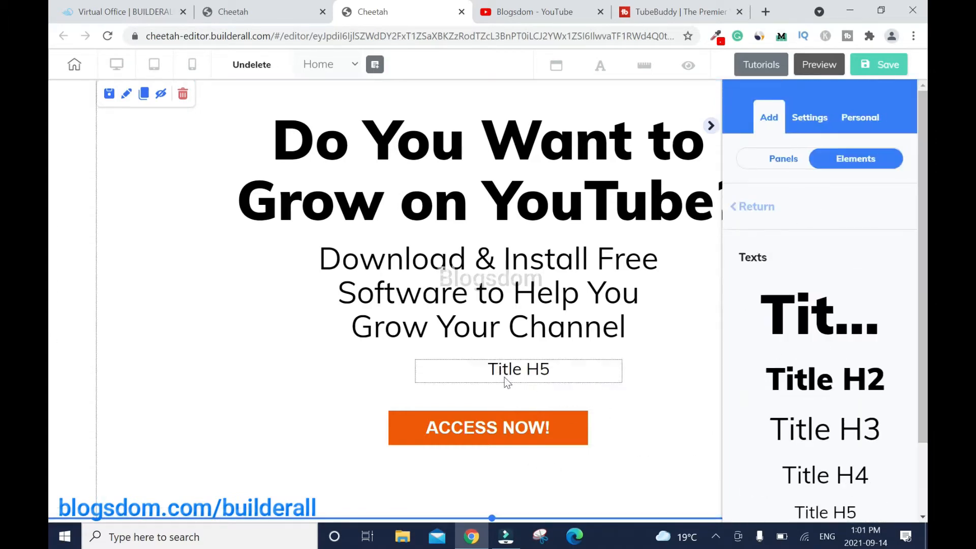
click(506, 485)
Replace the Title H5 placeholder with "Get More Views, Subscribers & Monetized Fast"
double_click(533, 371)
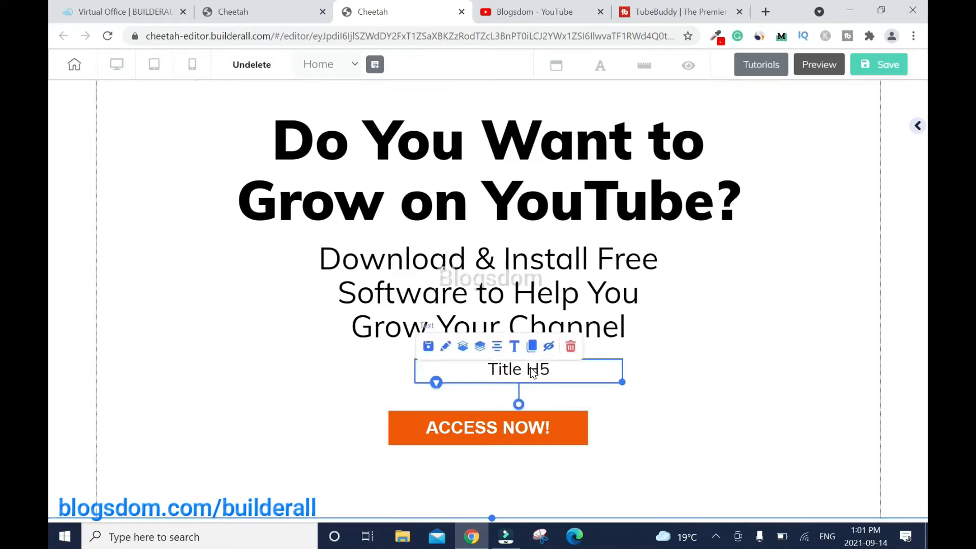
key(ctrl+a)
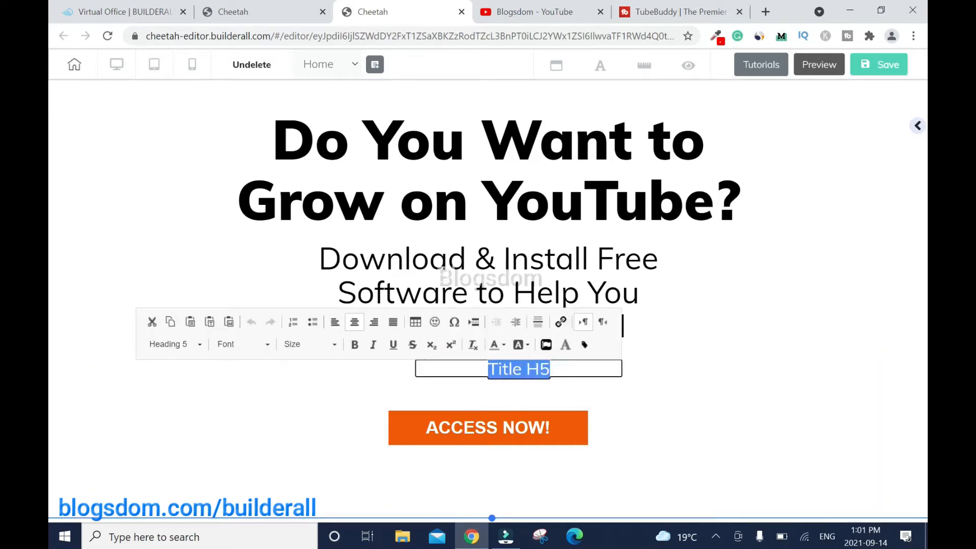
text(Get More Views)
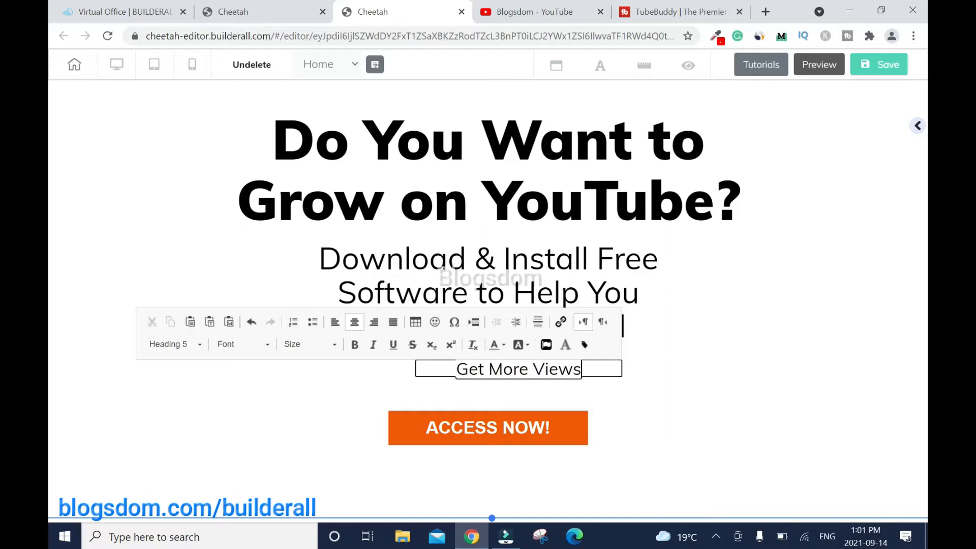
text(, Subsc)
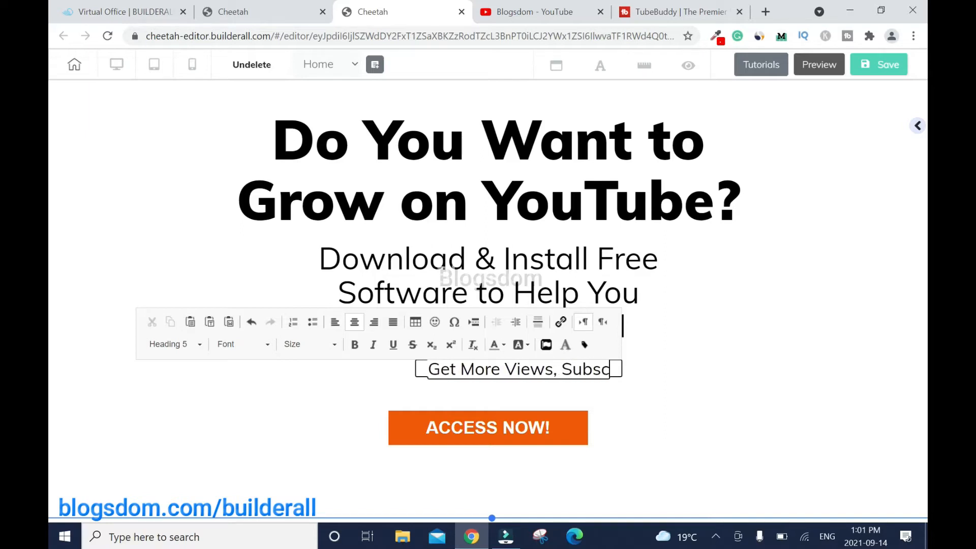
text(ribers)
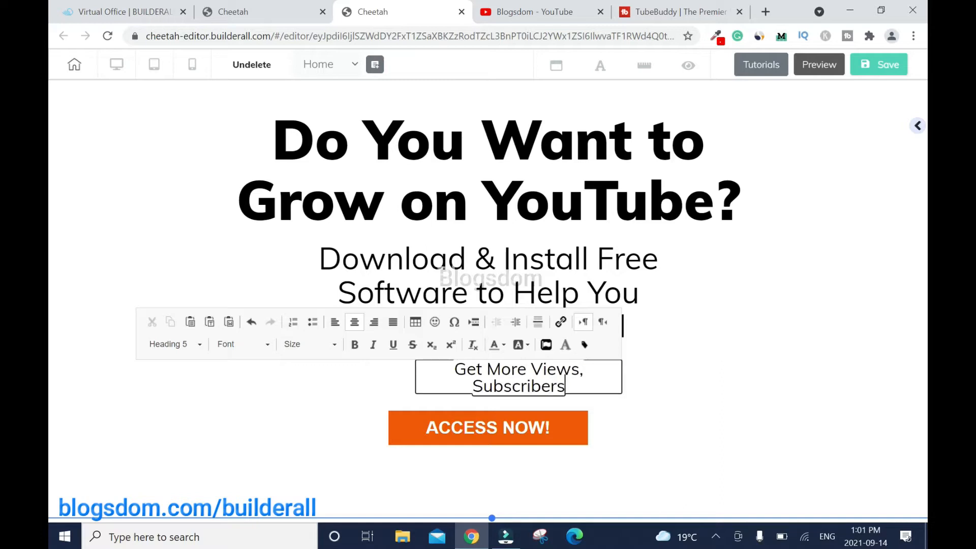
text( & Mo)
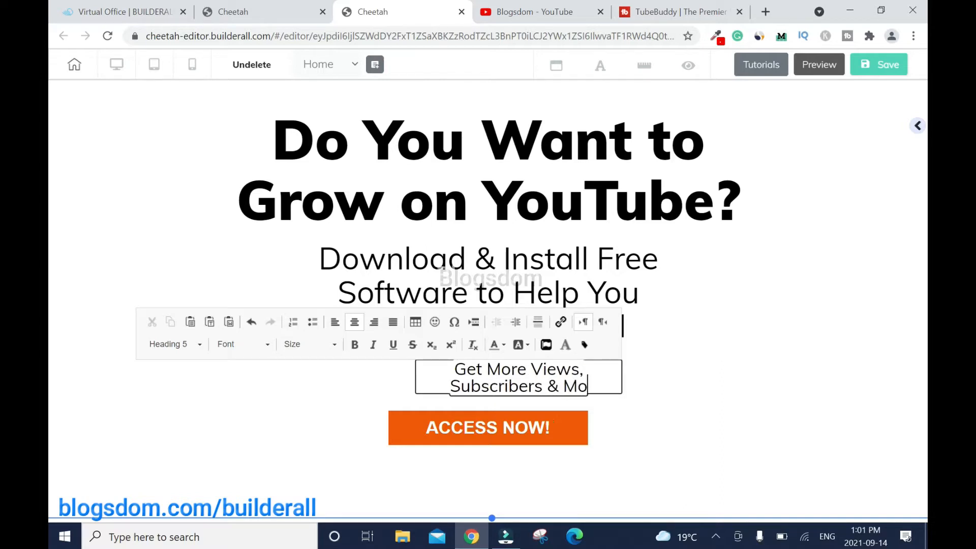
text(netized)
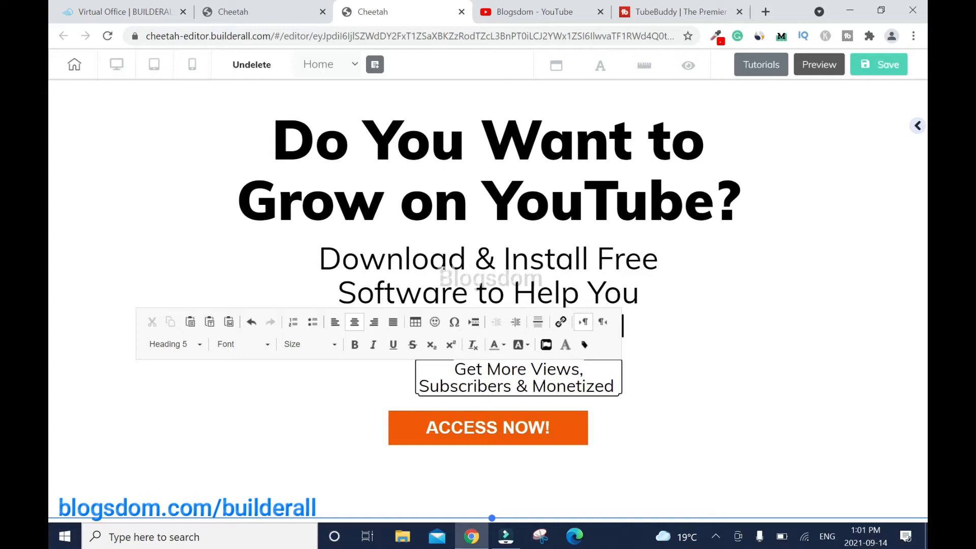
text( Fast)
click(778, 380)
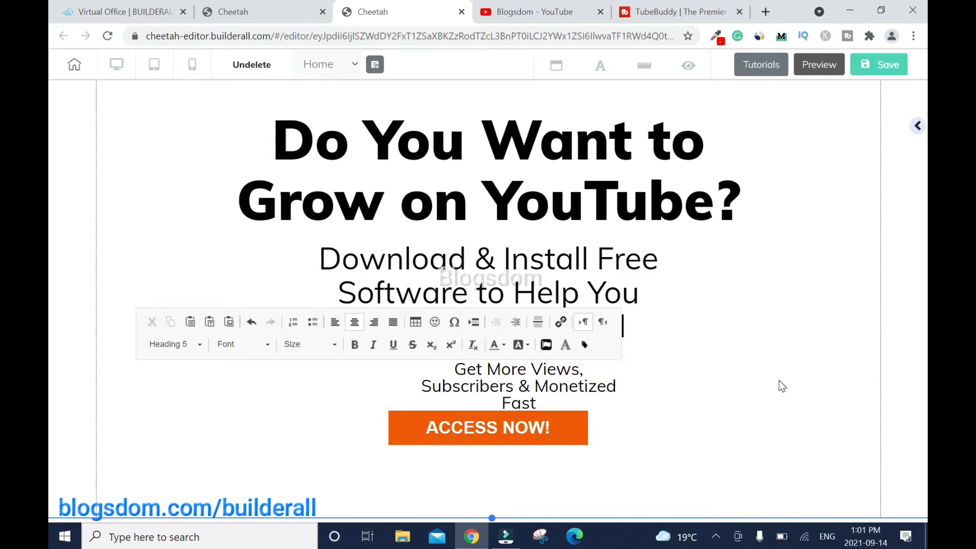
Widen the "Get More Views" text box until its text fits on one line, and centre it on the page
click(614, 373)
drag(624, 417, 795, 381)
click(497, 346)
click(740, 414)
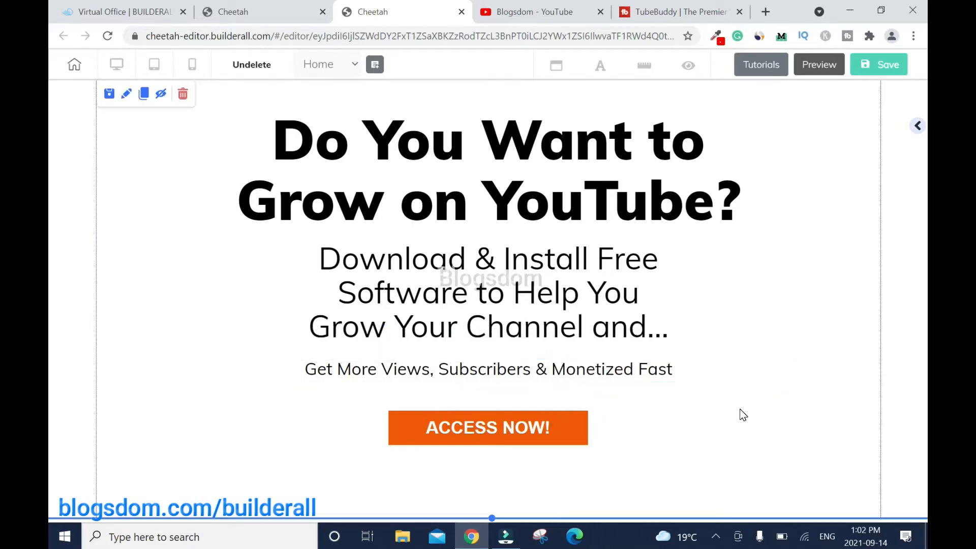
Add a Title H6 text element just beneath the ACCESS NOW! button
click(917, 126)
scroll(821, 407, down, 2)
drag(826, 458, 523, 462)
click(539, 464)
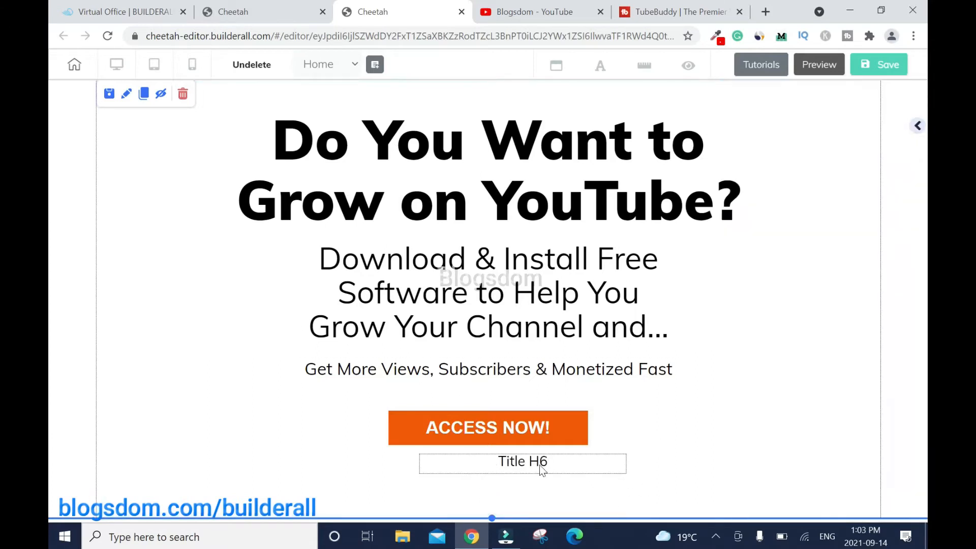
Replace the Title H6 placeholder with "100% Spam FREE!"
double_click(538, 465)
text(100% SPAM)
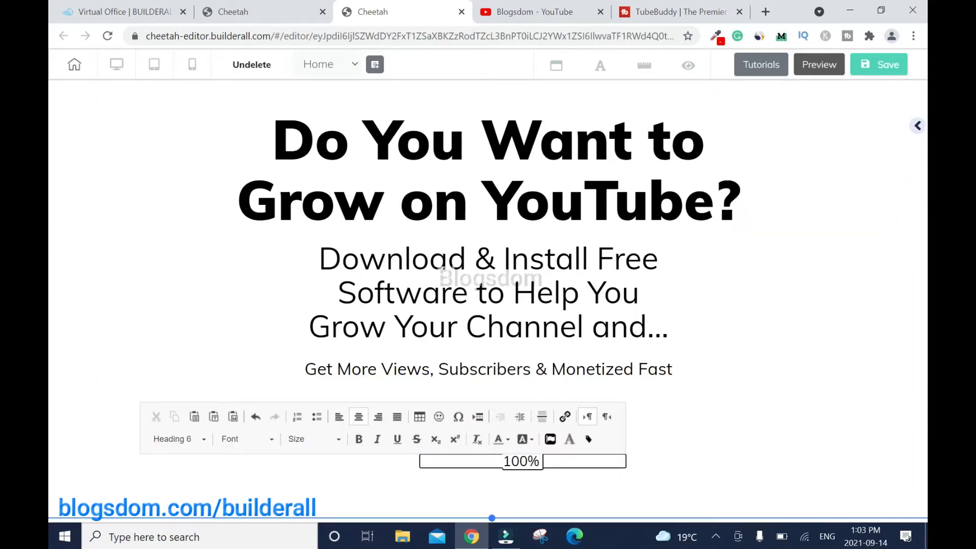
key(BackSpace)
key(BackSpace)
key(BackSpace)
text(pam)
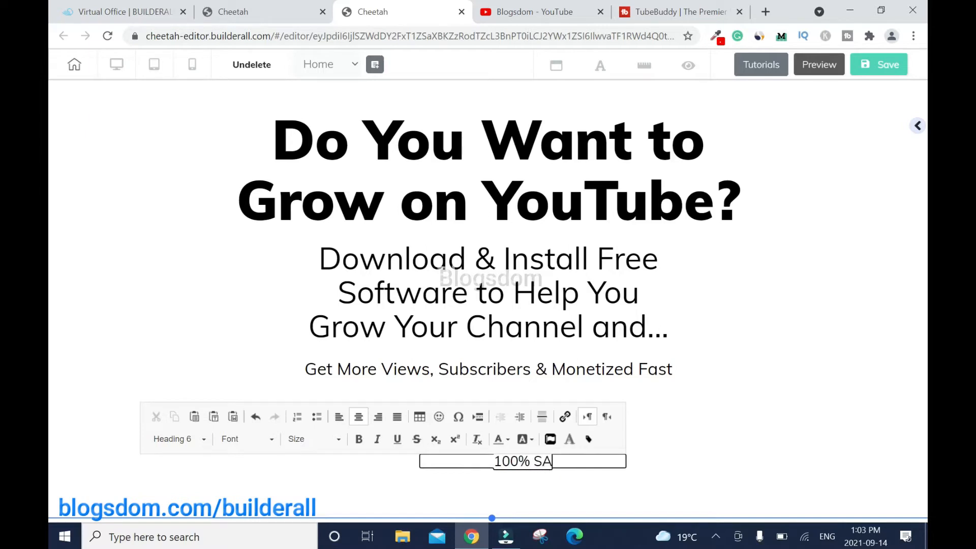
text( FREE!)
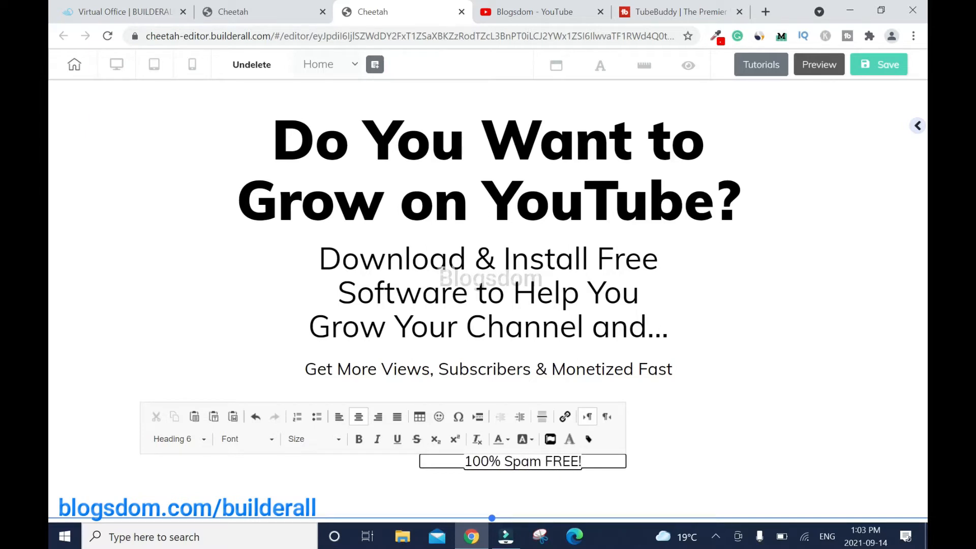
click(551, 510)
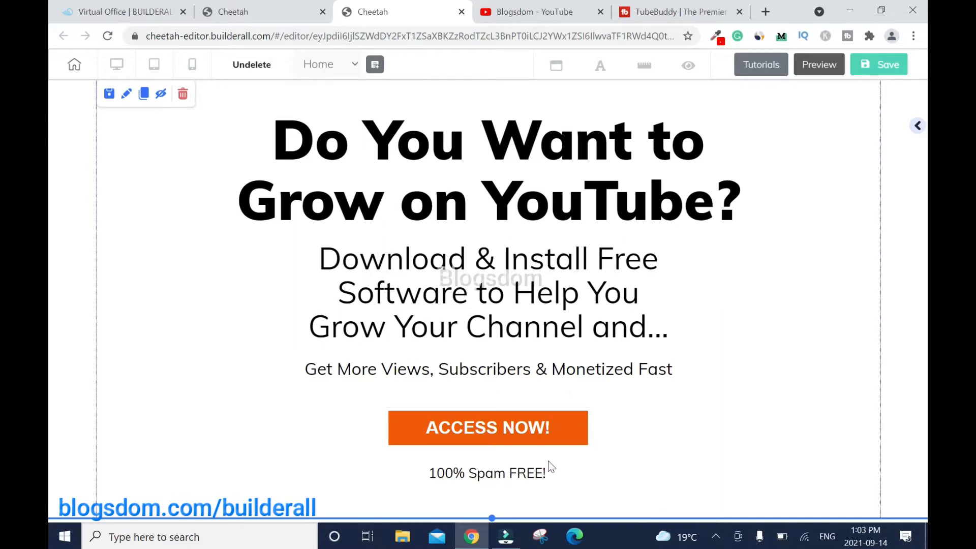
Narrow the "100% Spam FREE!" text box to fit more closely around its text
click(573, 476)
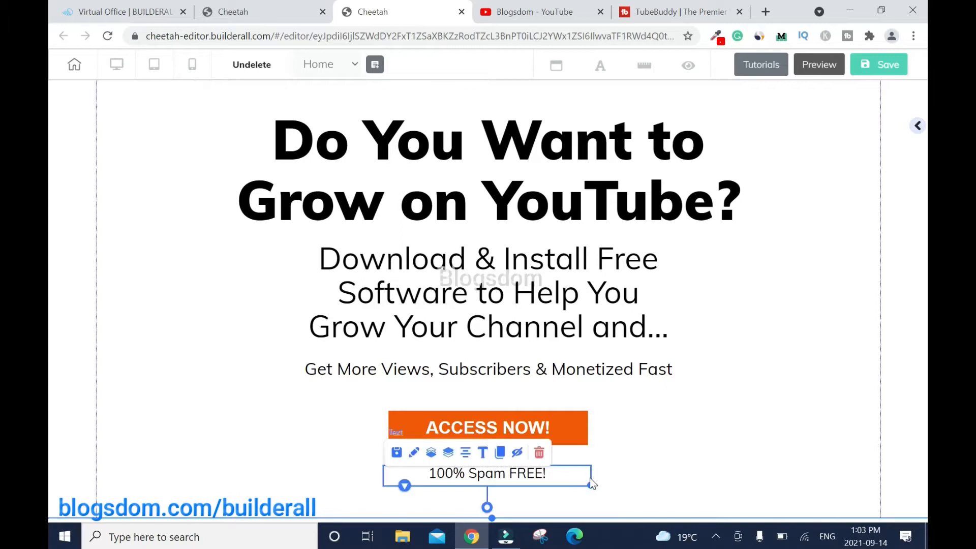
drag(591, 484, 529, 475)
click(496, 474)
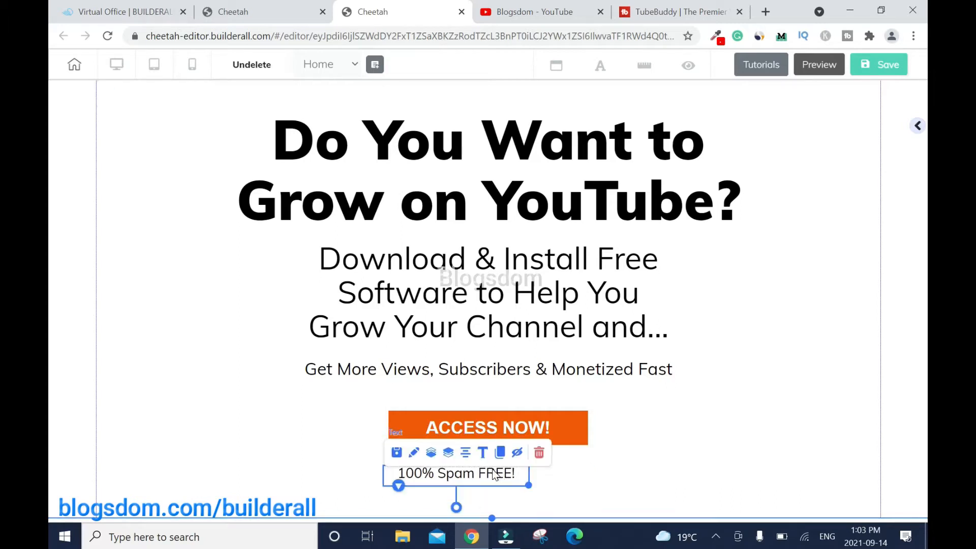
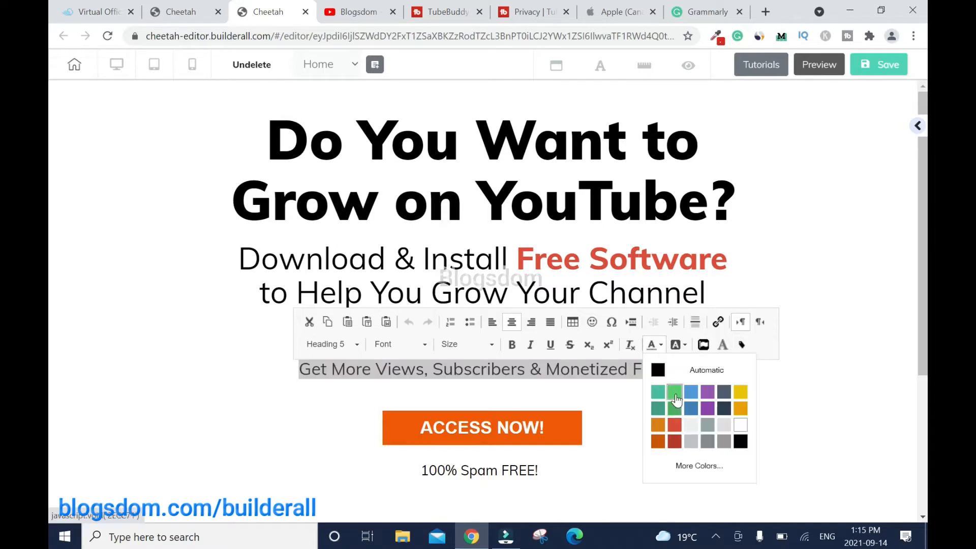
Make the "Get More Views, Subscribers & Monetized Fast" line green and bold, and widen its box to keep it on one line
click(675, 399)
click(513, 346)
click(771, 392)
click(653, 374)
drag(673, 398, 708, 395)
click(738, 412)
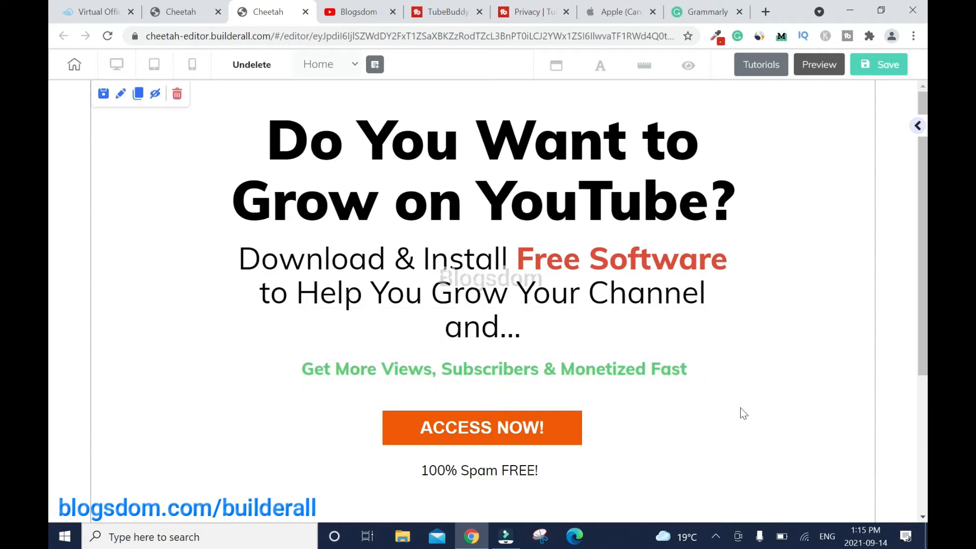
Centre the green "Get More Views" line and the subheadline on the page, and save the site
click(639, 376)
click(376, 345)
click(519, 279)
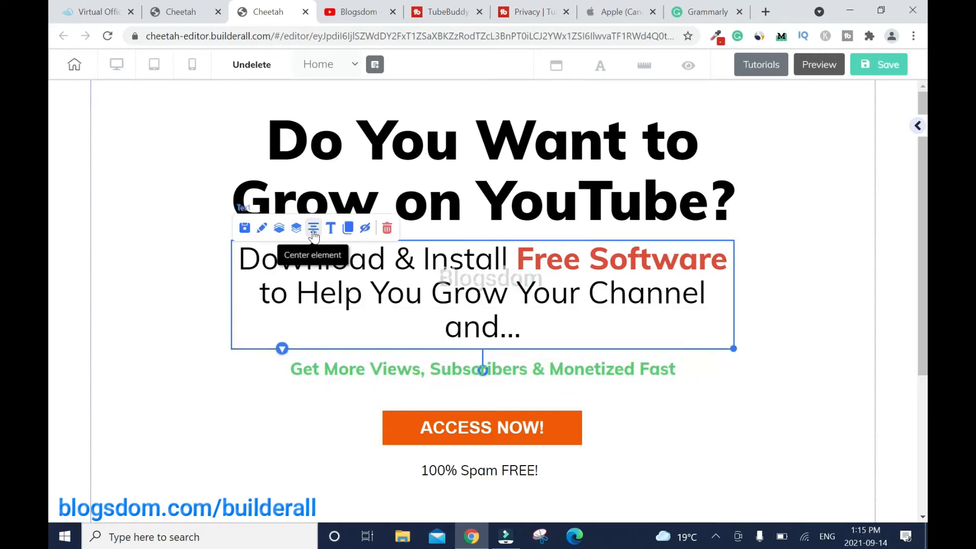
click(802, 316)
click(886, 71)
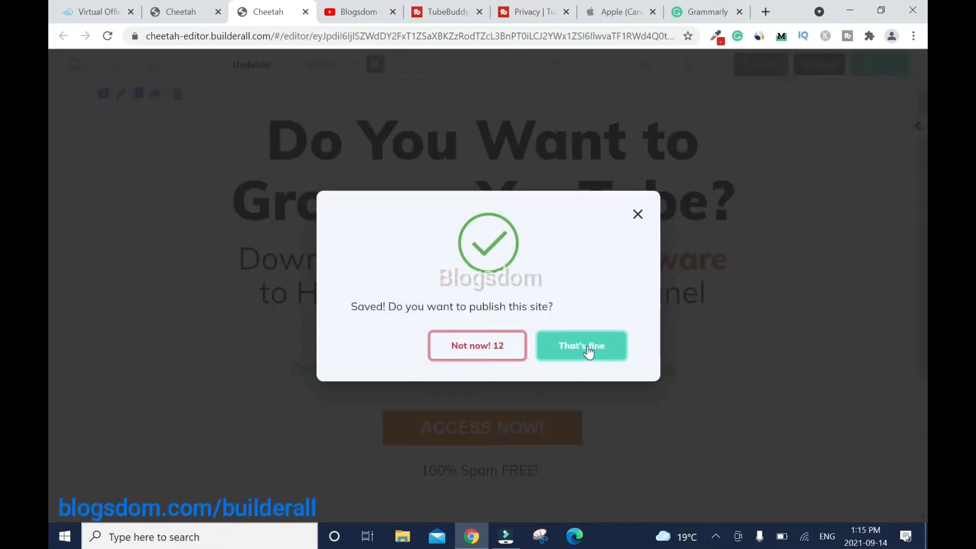
Publish the saved landing page and republish My Cheetah website from its page overview
click(589, 351)
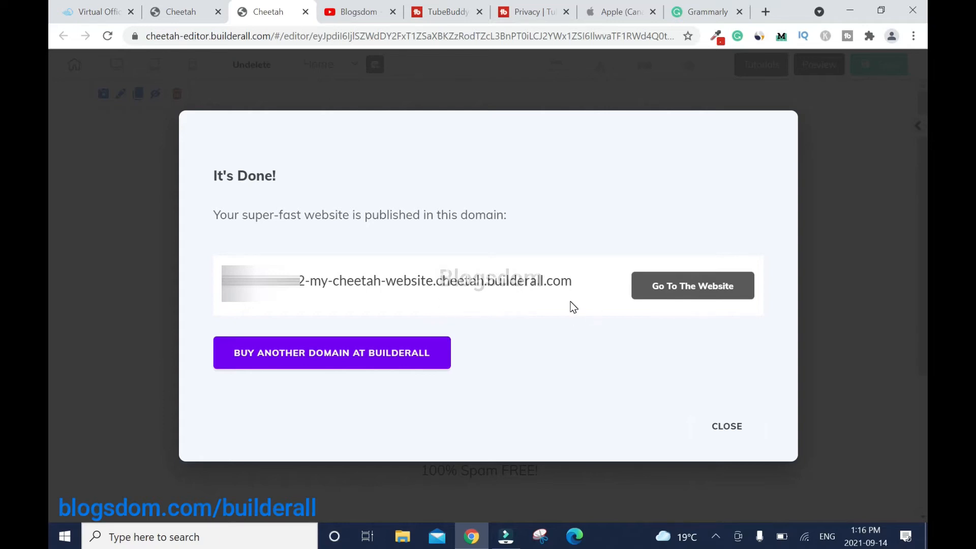
click(727, 427)
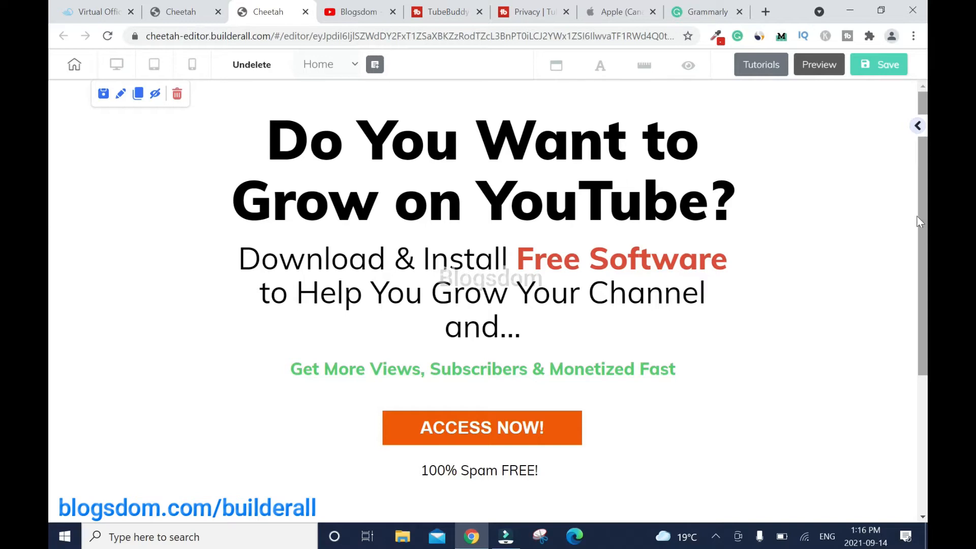
click(181, 12)
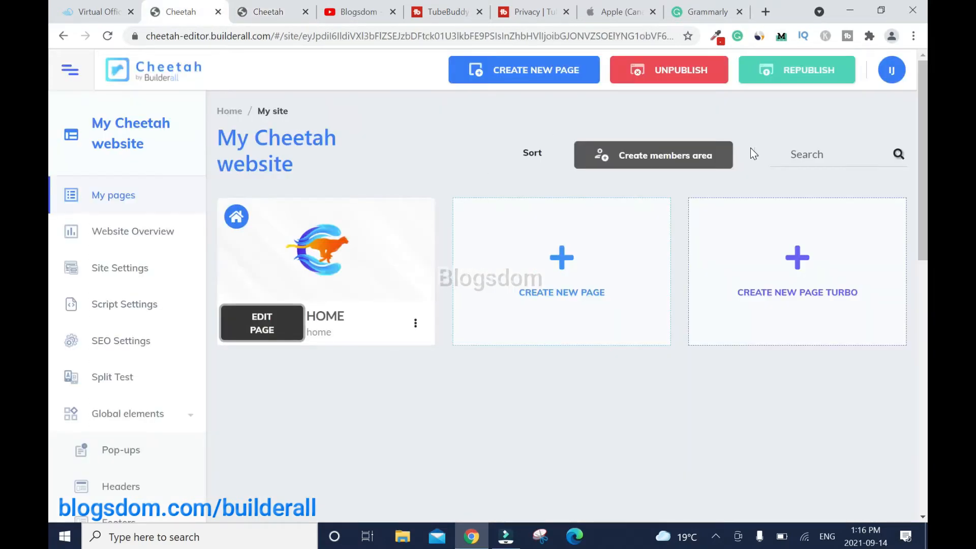
click(800, 78)
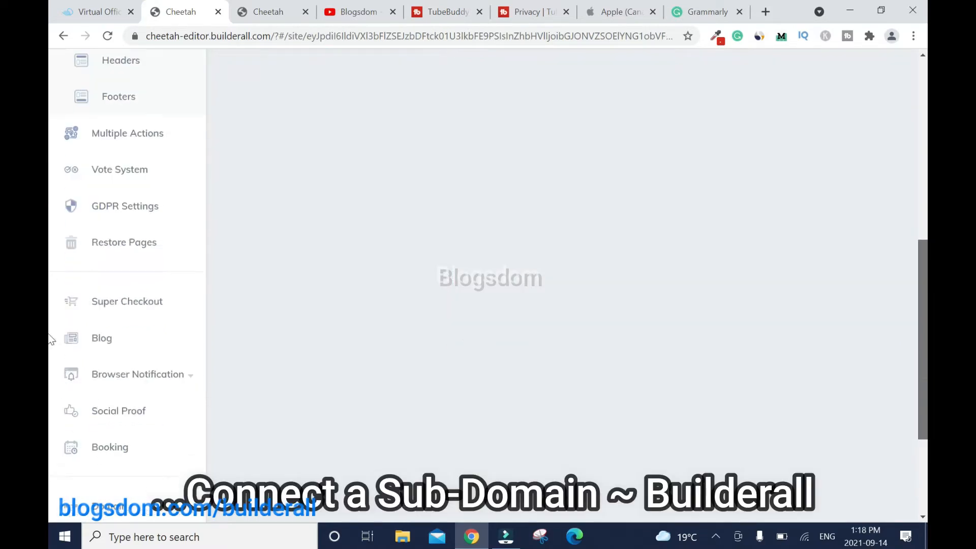
Connect the sub-domain youtubeseo.successblisses.com to My Cheetah website
scroll(51, 411, down, 3)
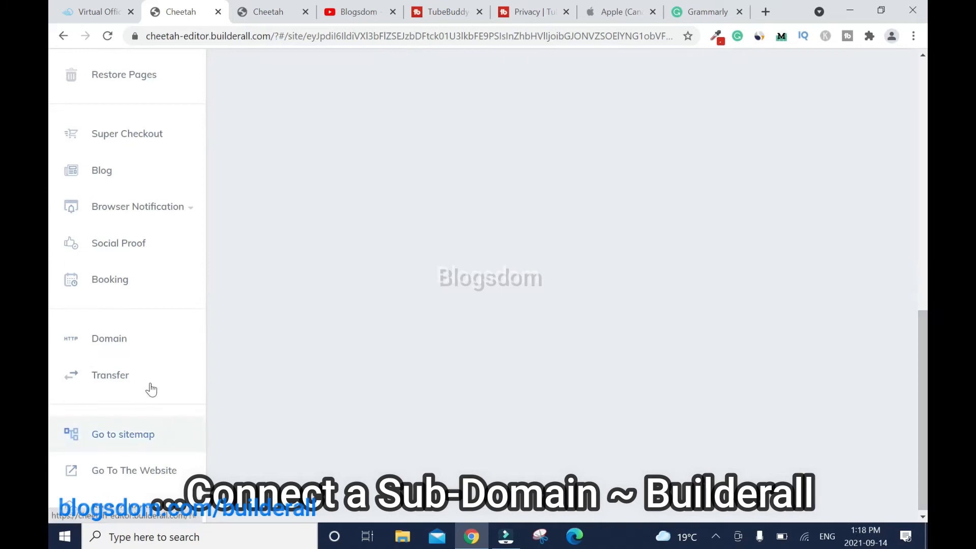
click(134, 338)
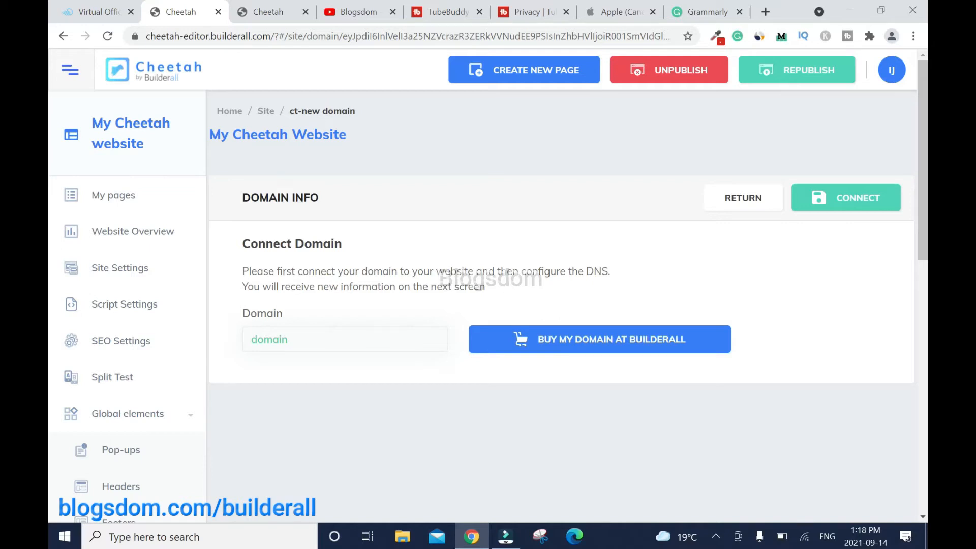
click(283, 337)
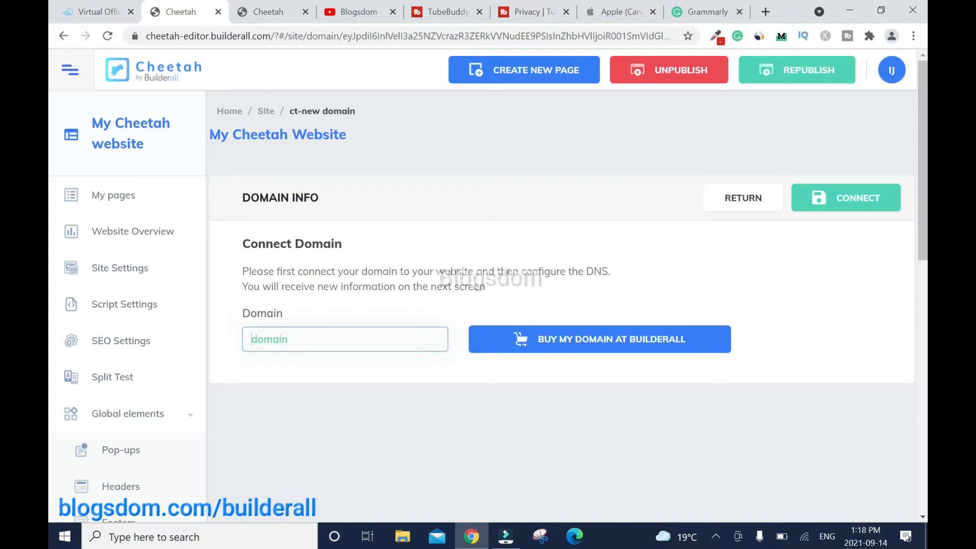
text(yout)
text(ubeseo.successblisses.com)
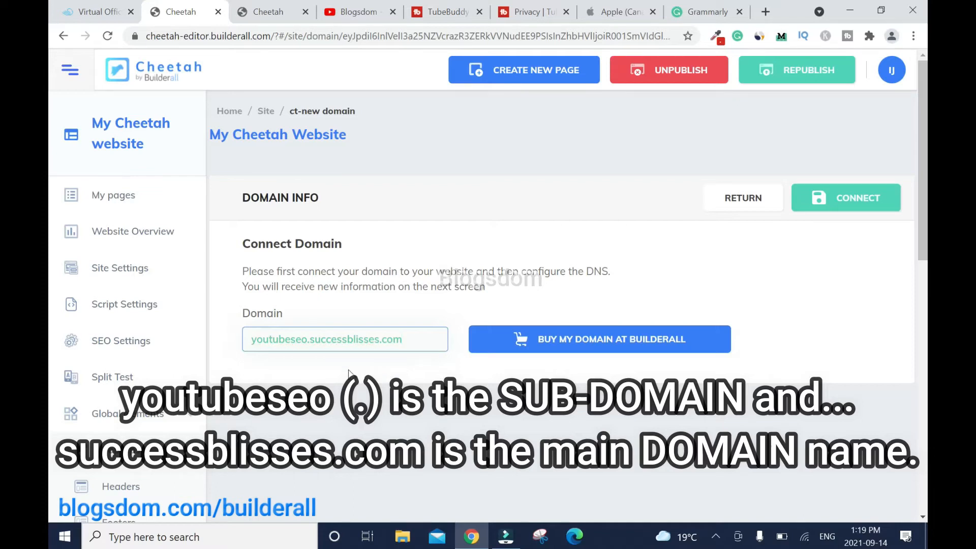
click(855, 199)
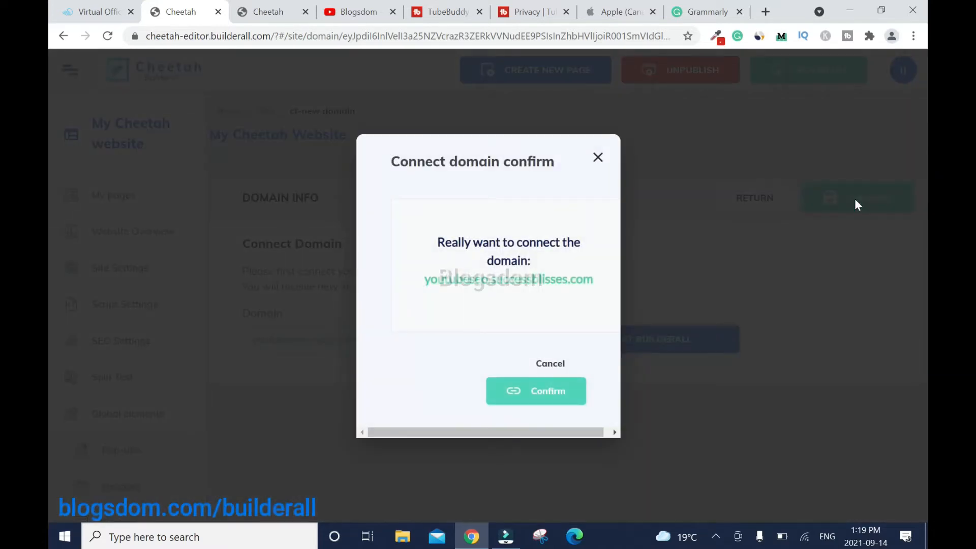
click(541, 391)
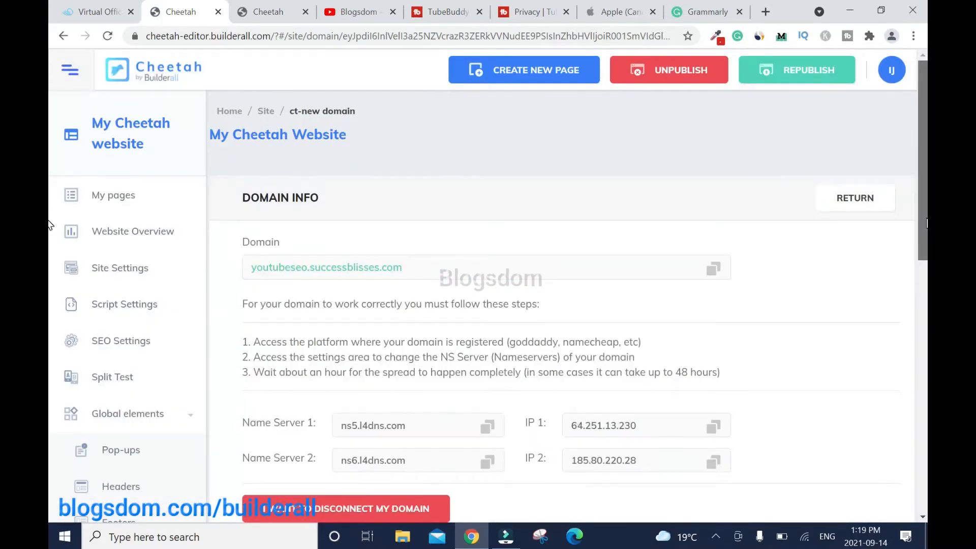
Review the connected domain's name server and IP details, and the Blogsdom YouTube channel's video on connecting domains and subdomains
scroll(50, 224, down, 1)
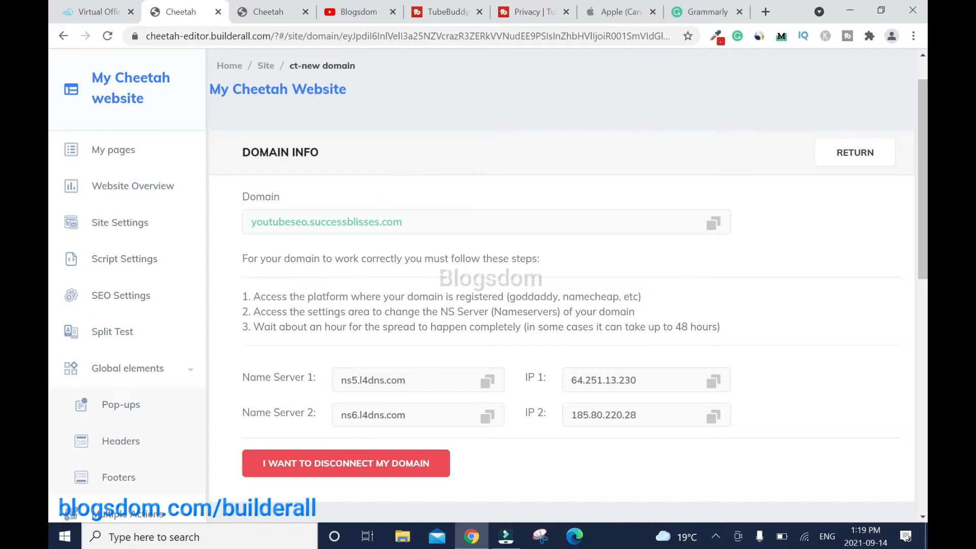
click(348, 19)
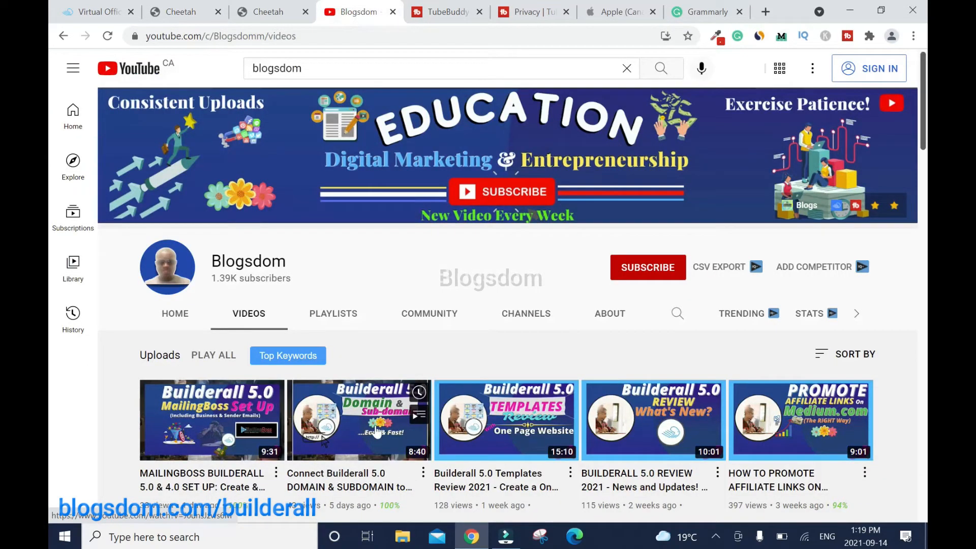
click(267, 13)
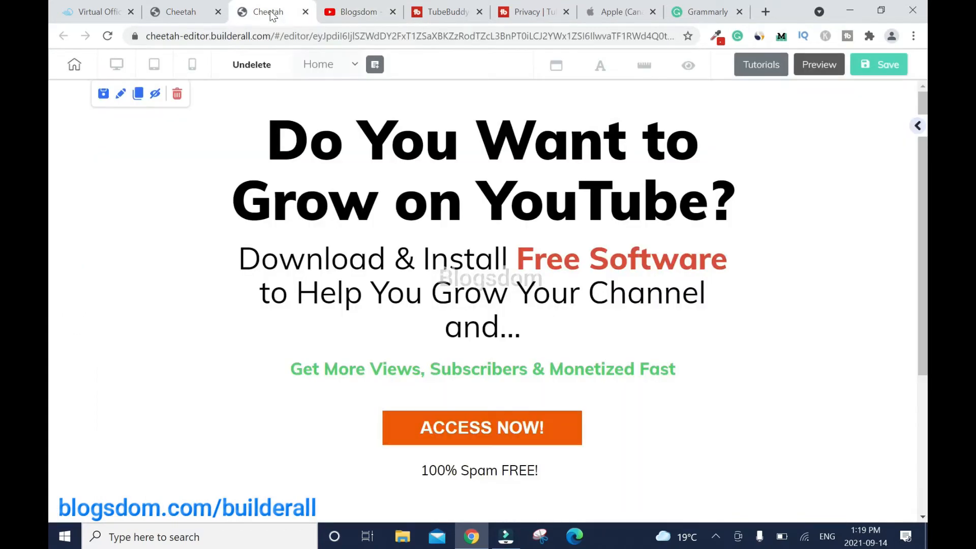
click(176, 11)
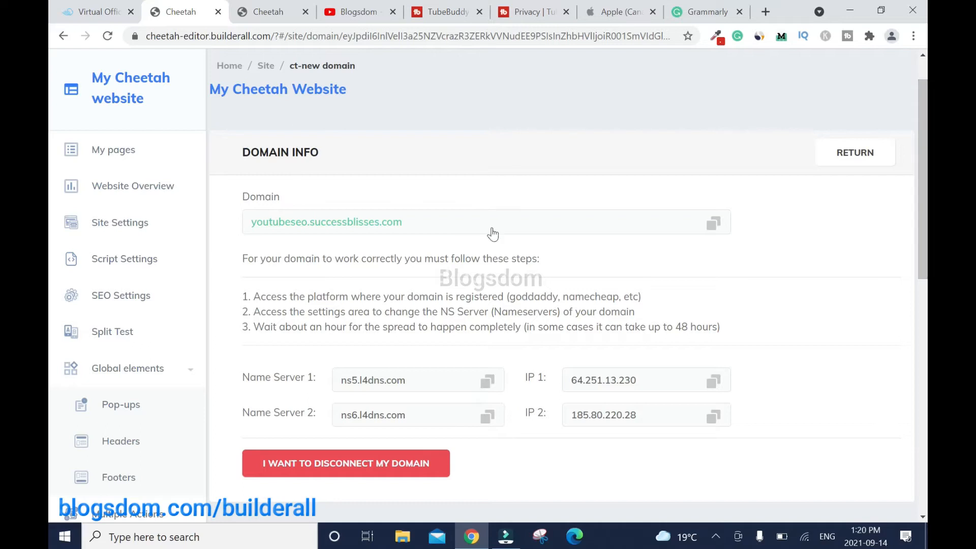
scroll(51, 183, up, 1)
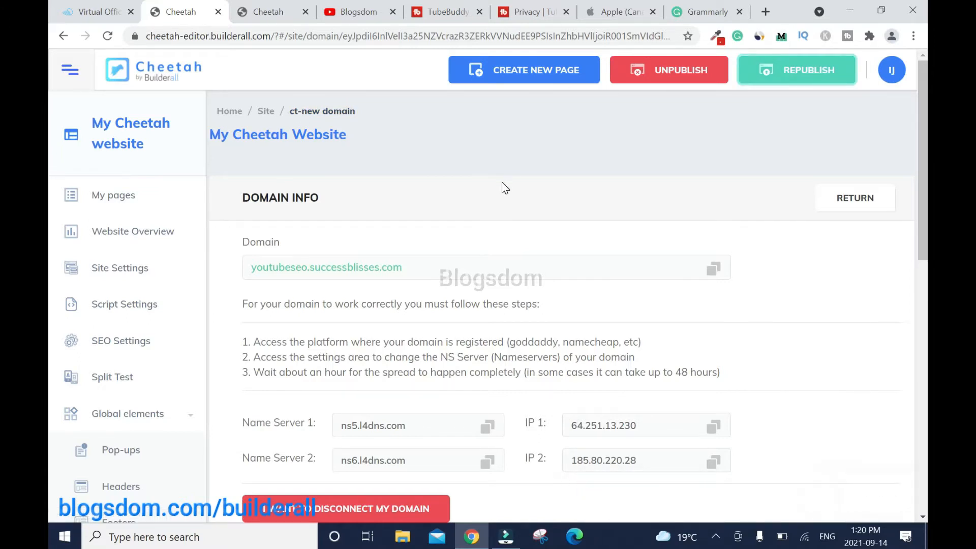
In My Cheetah website's settings, set the title to "YouTube SEO" and the address URL to "youtube seo", and save
click(229, 111)
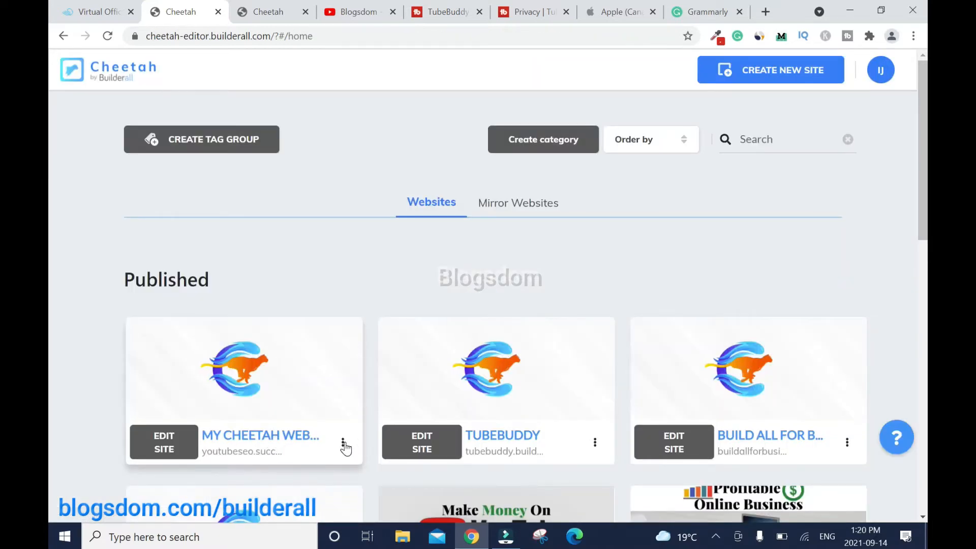
click(343, 442)
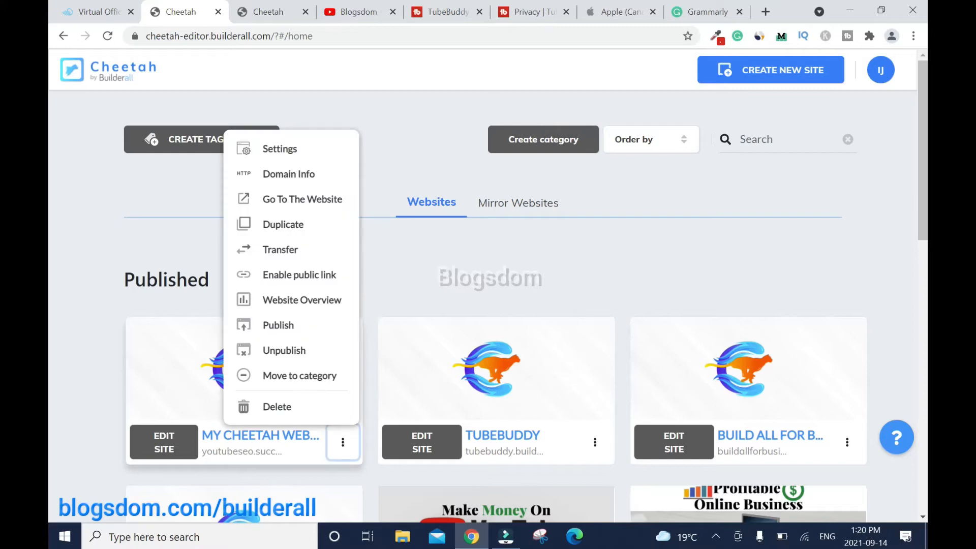
click(299, 148)
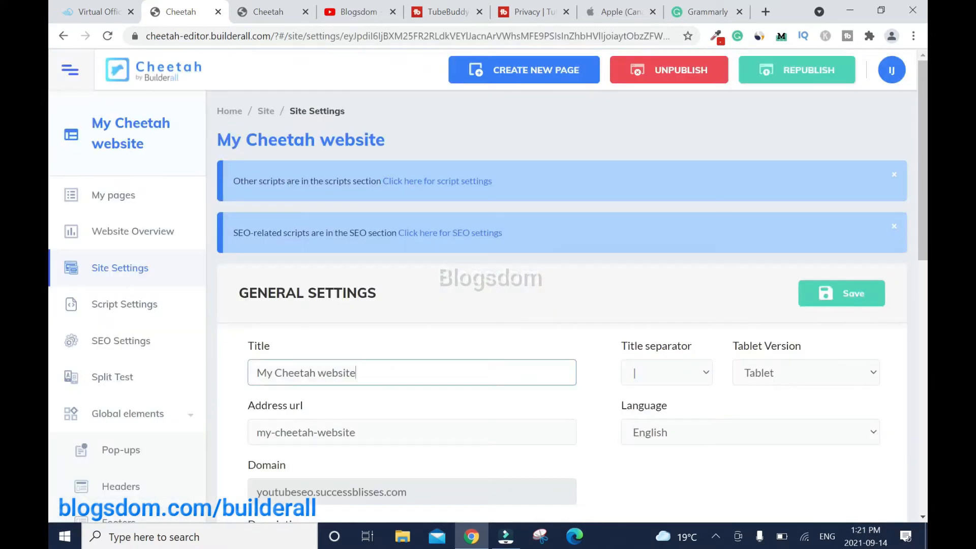
text(YouTube SEO)
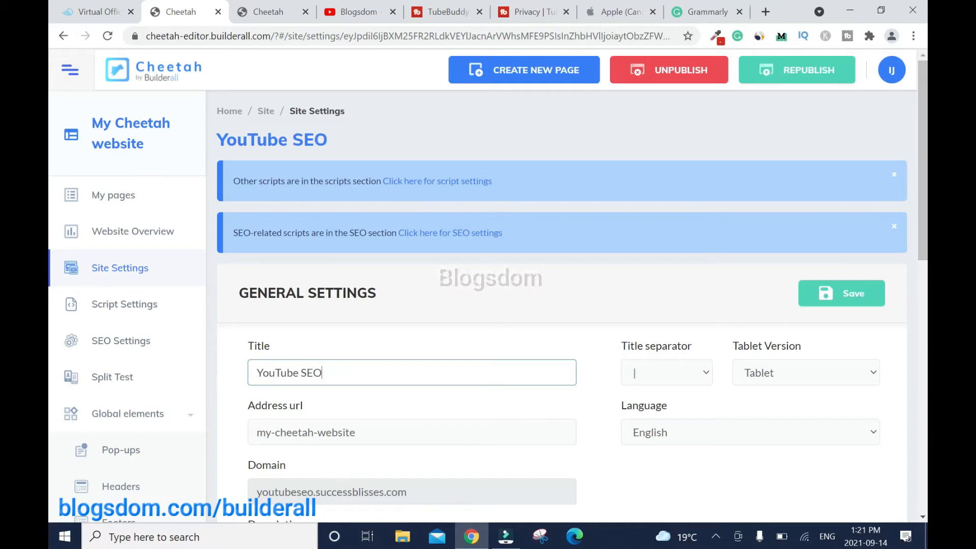
key(Tab)
text(youtub)
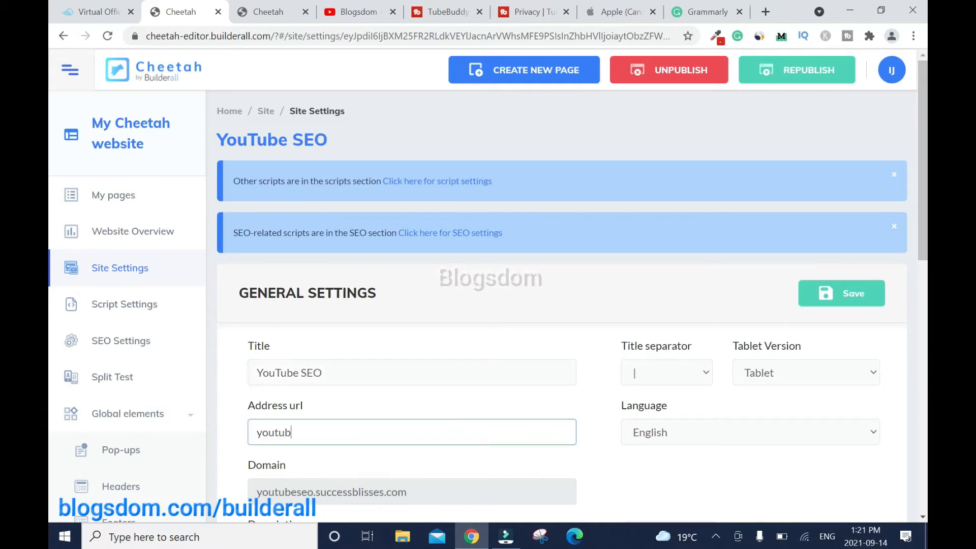
text(e seo)
click(854, 293)
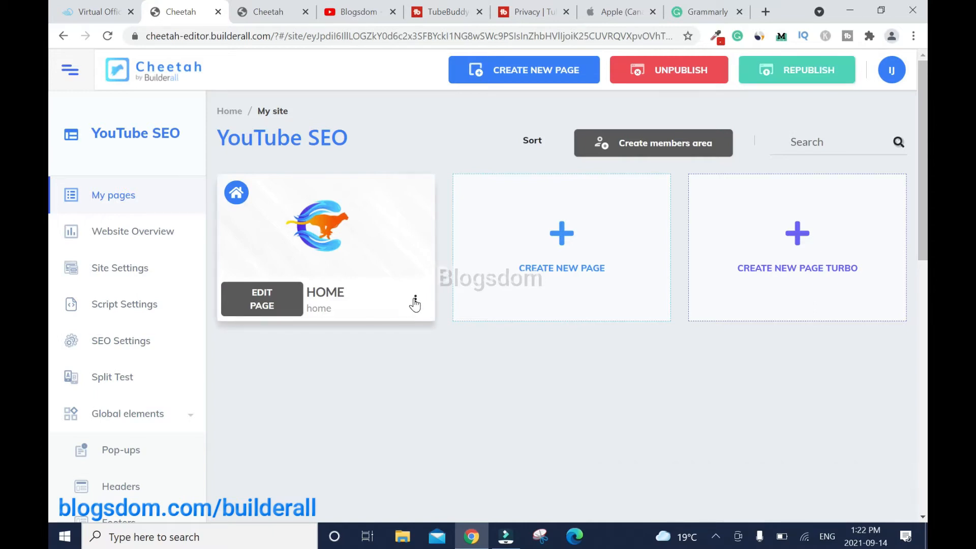
View the live Home page at youtubeseo.successblisses.com/home from end to end and return to the site's pages
click(414, 299)
click(391, 385)
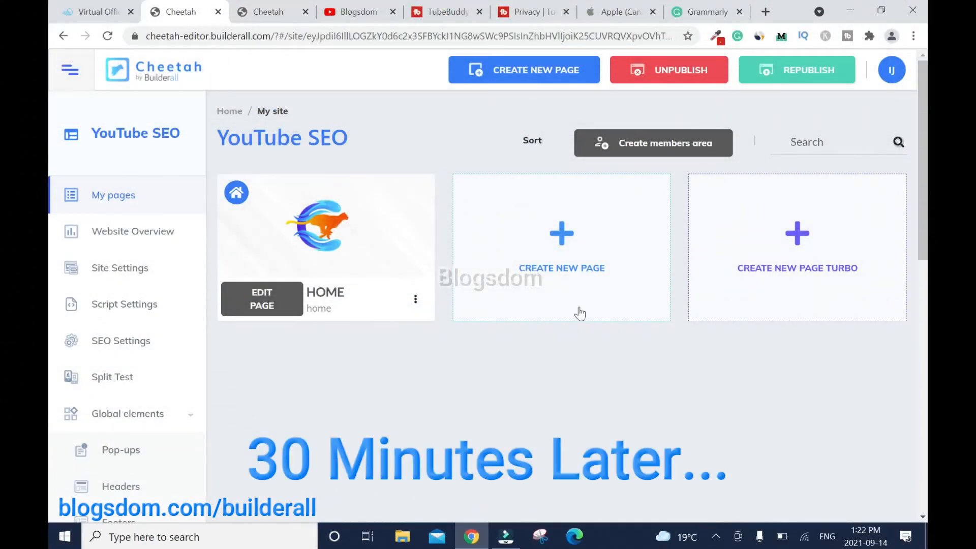
click(416, 302)
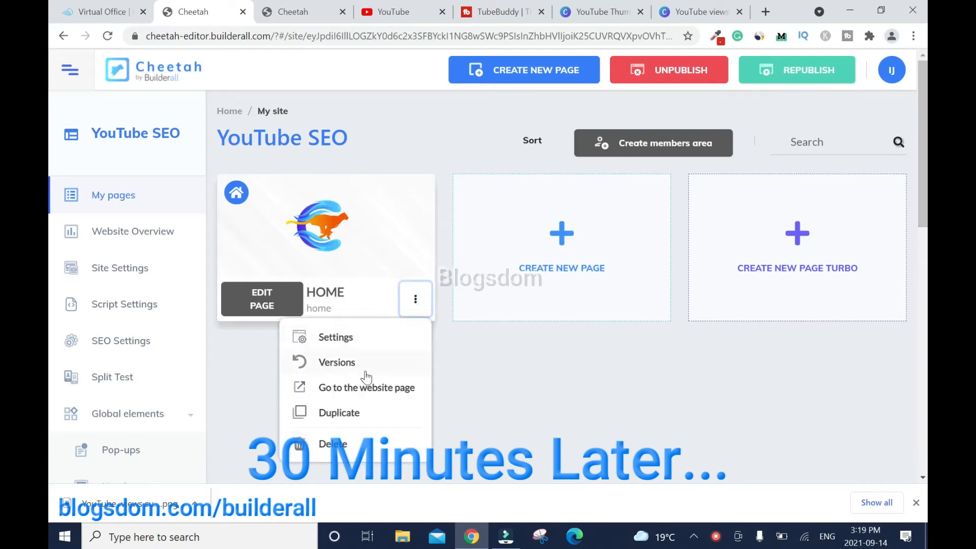
click(367, 388)
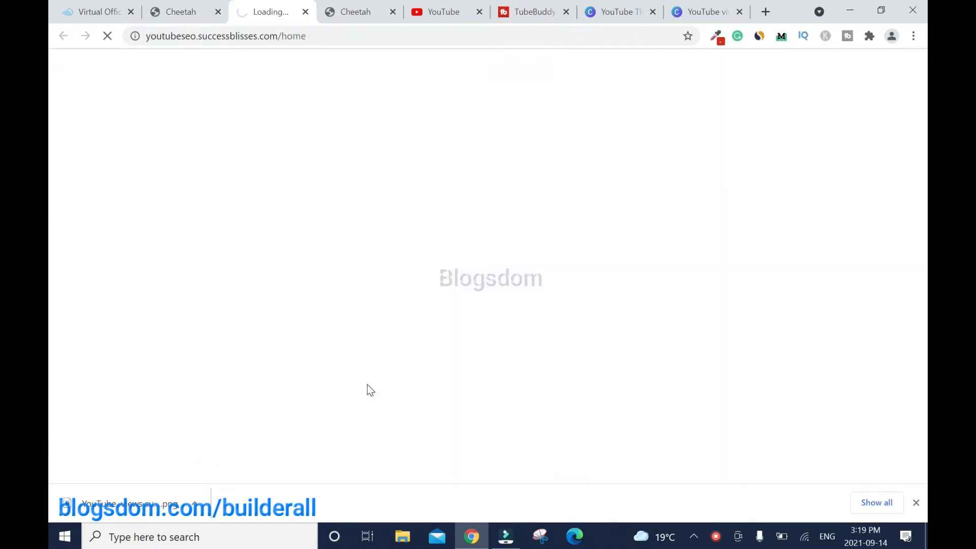
scroll(51, 330, down, 4)
scroll(50, 264, up, 4)
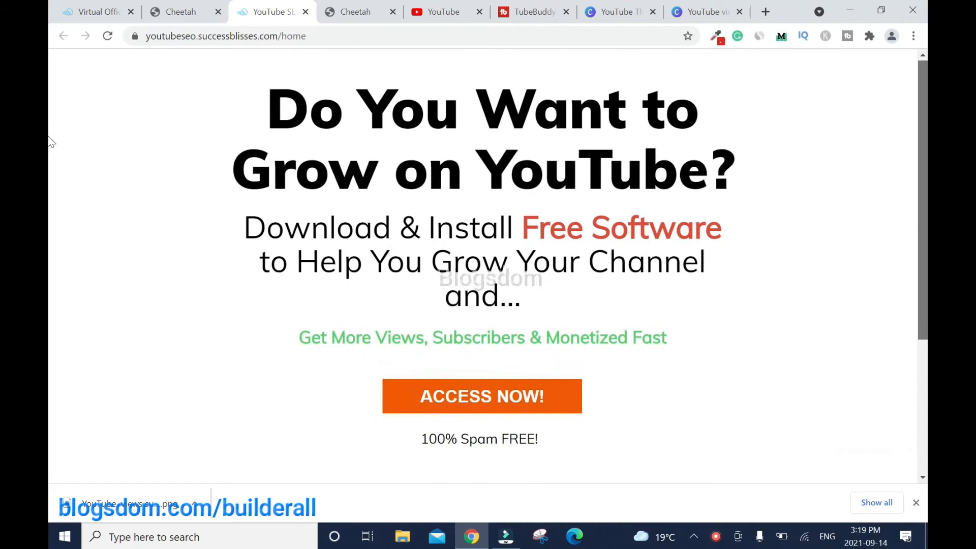
click(304, 12)
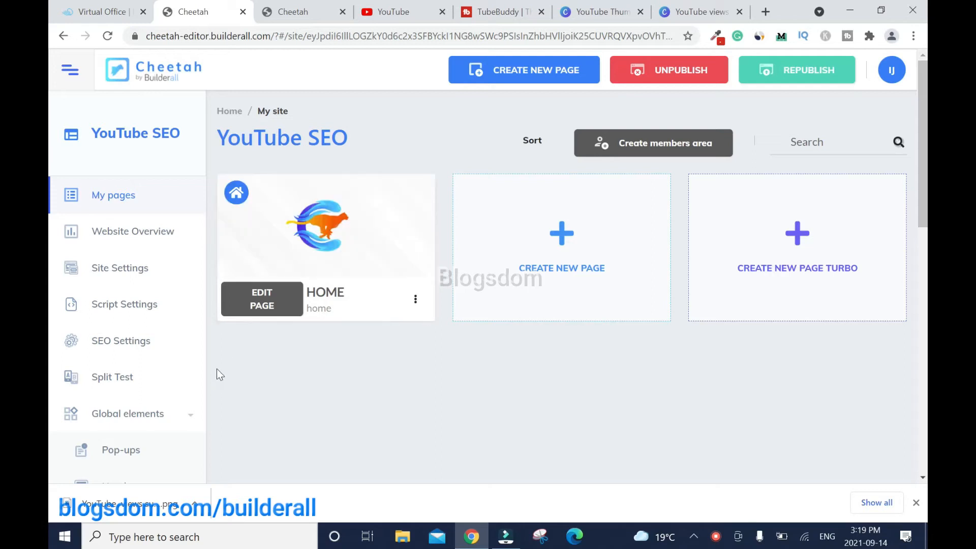
Upload "YouTube views subscribers monetized" from Downloads as the Home page's thumbnail image, and republish the site
mouse_move(344, 265)
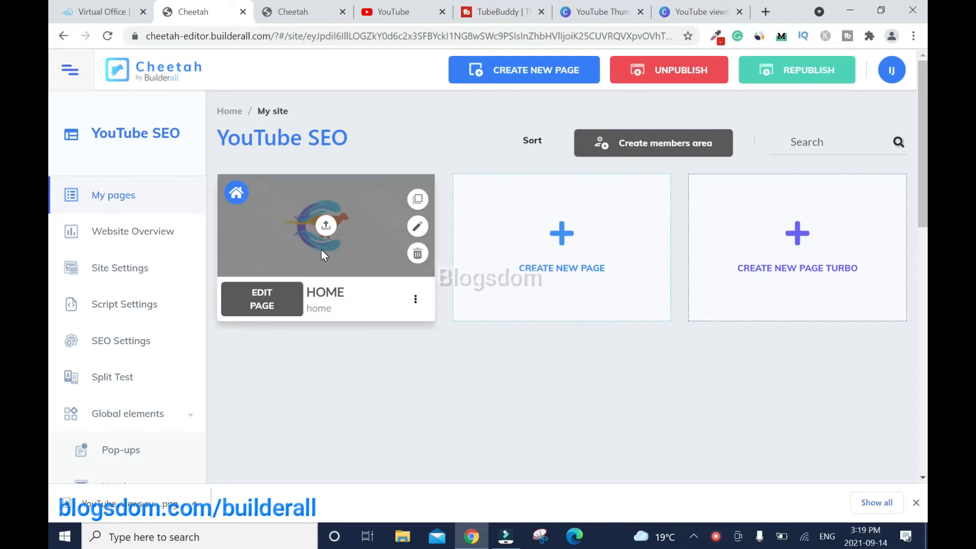
click(326, 226)
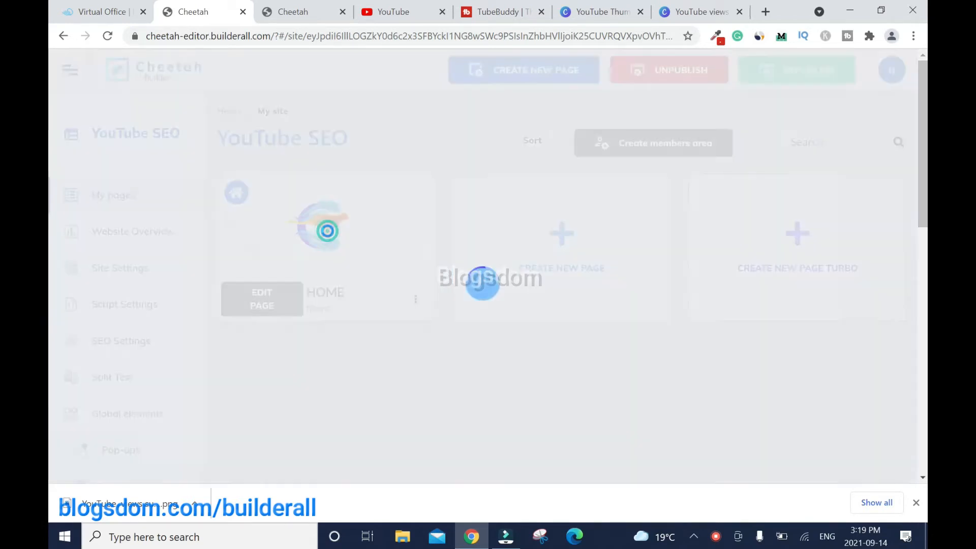
click(767, 101)
click(282, 118)
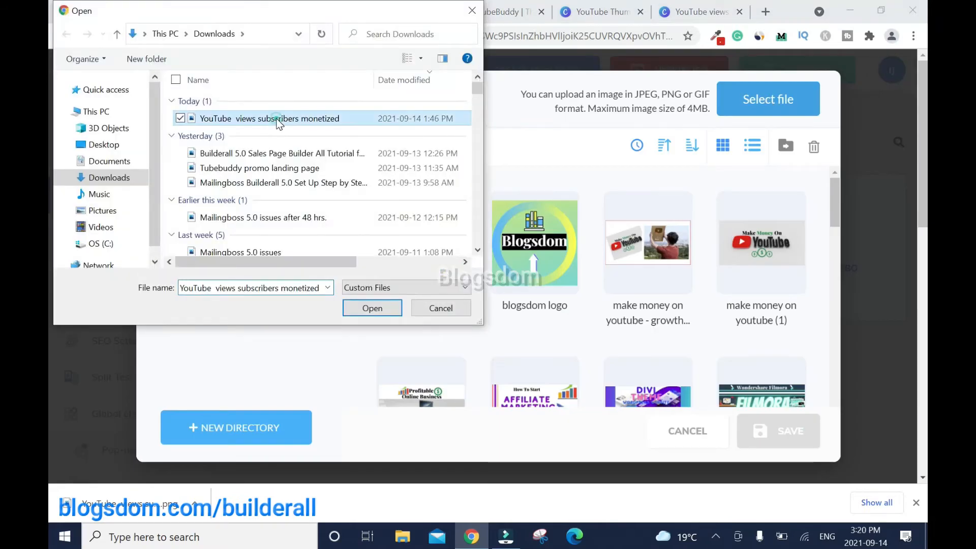
click(372, 308)
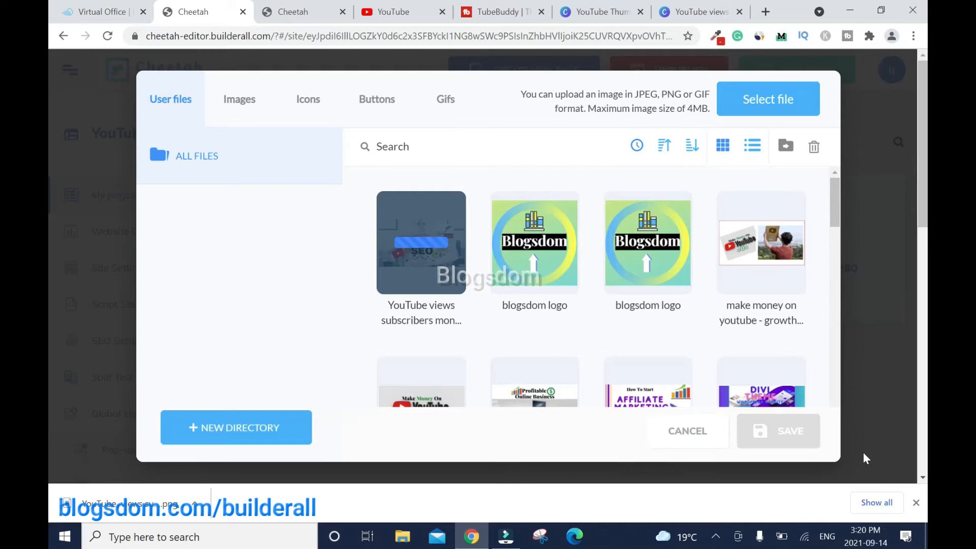
click(385, 288)
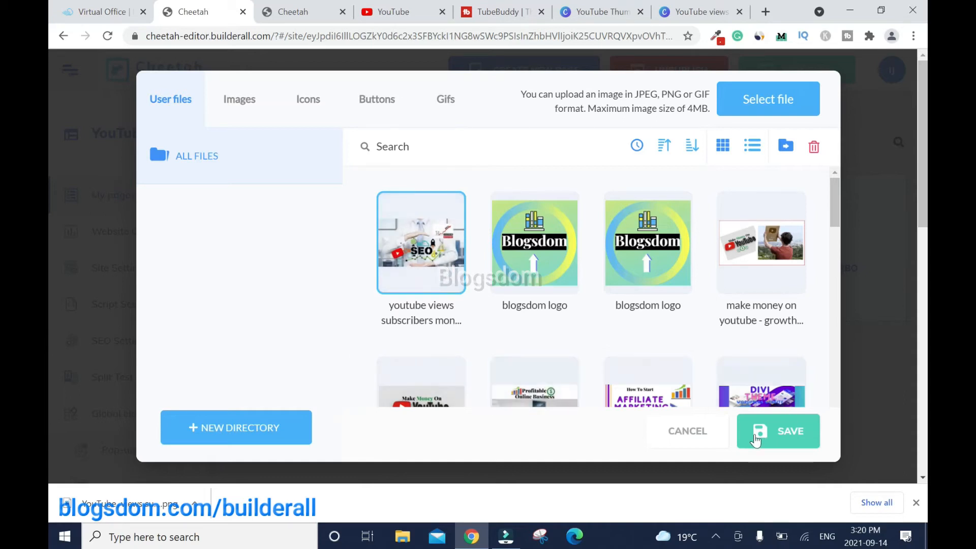
click(784, 435)
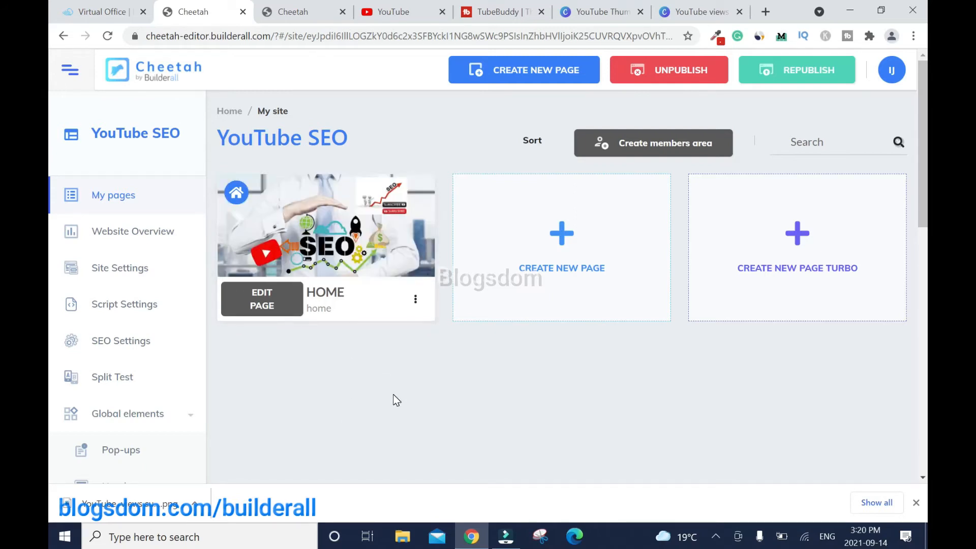
click(800, 81)
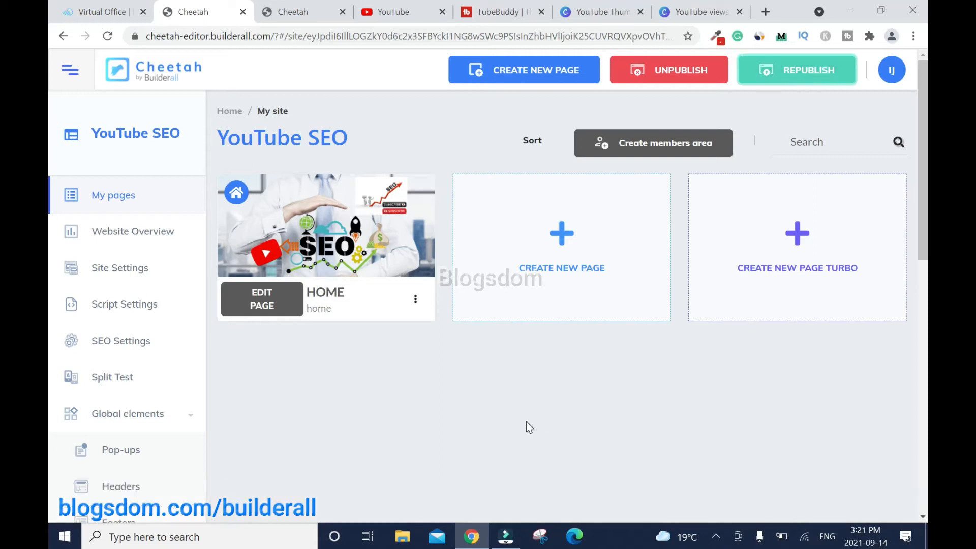
Look at the "YouTube views subscribers monetized" image design in Canva, and close it
click(696, 5)
click(534, 131)
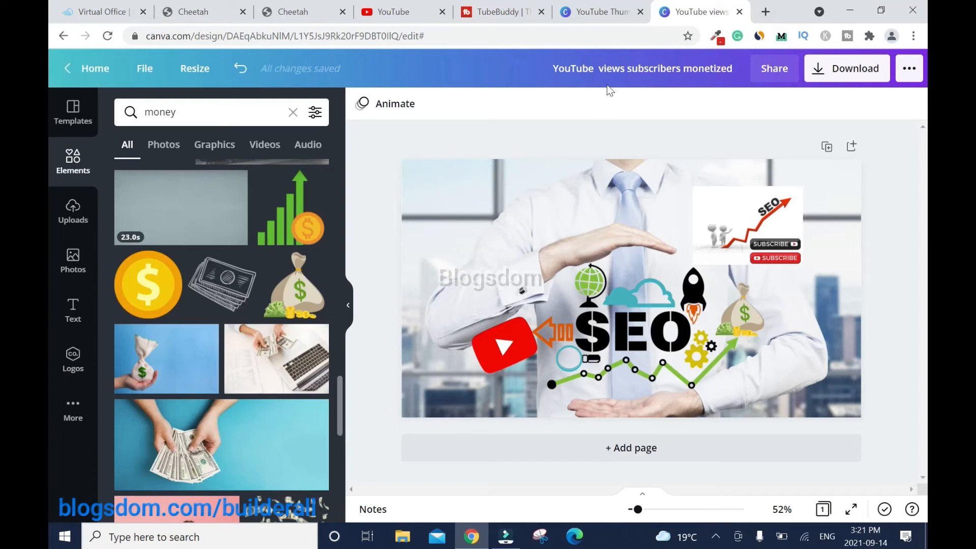
click(739, 12)
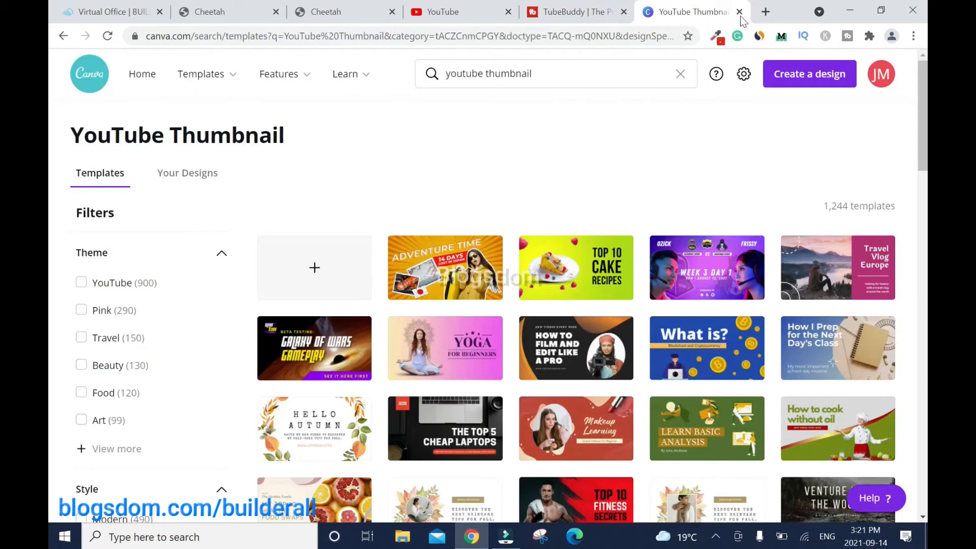
Leave Canva, open MailingBoss 5.0 from the Builderall virtual office, and go to its subscriber lists
click(740, 12)
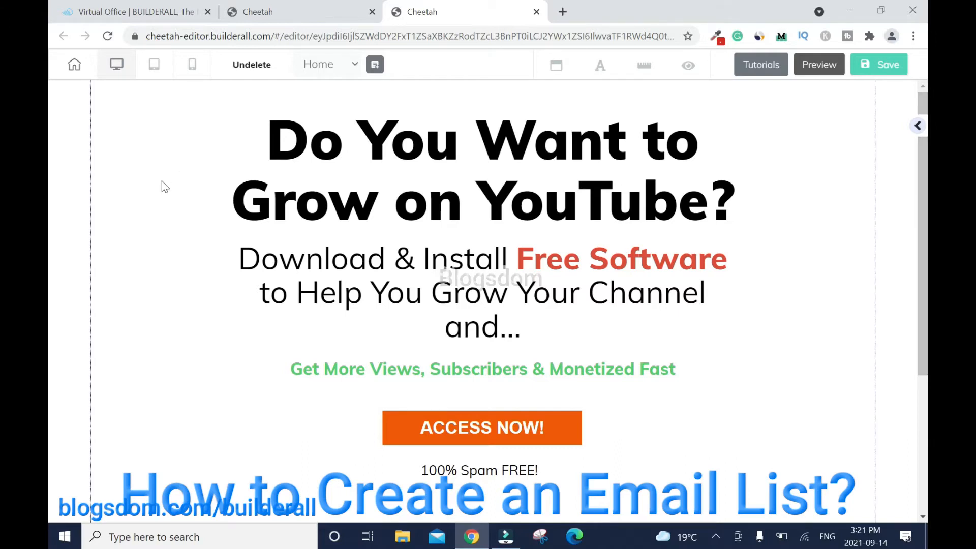
click(137, 16)
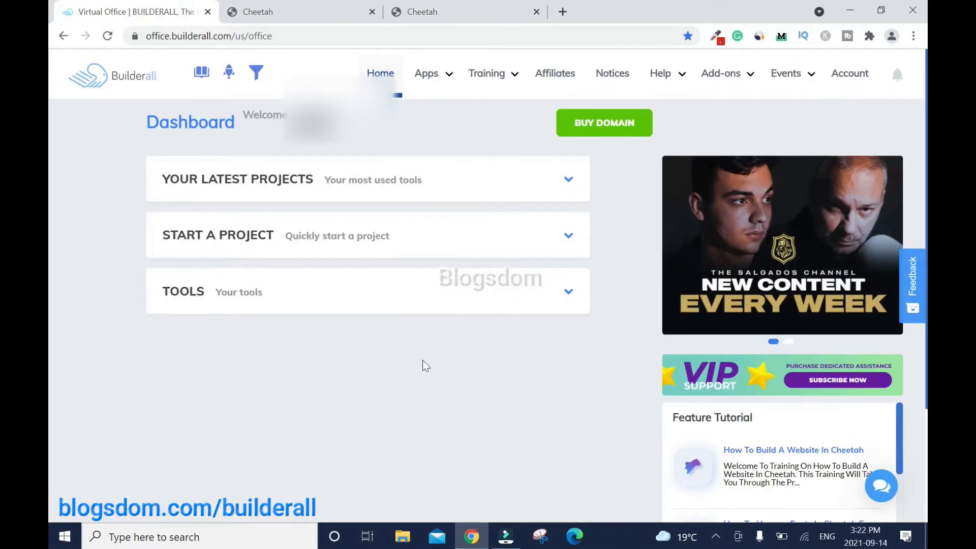
click(450, 82)
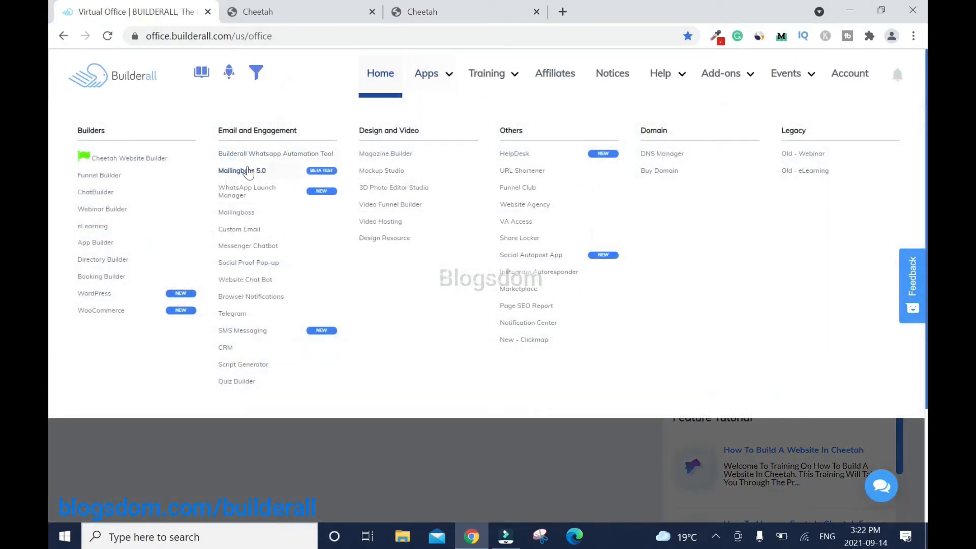
click(253, 172)
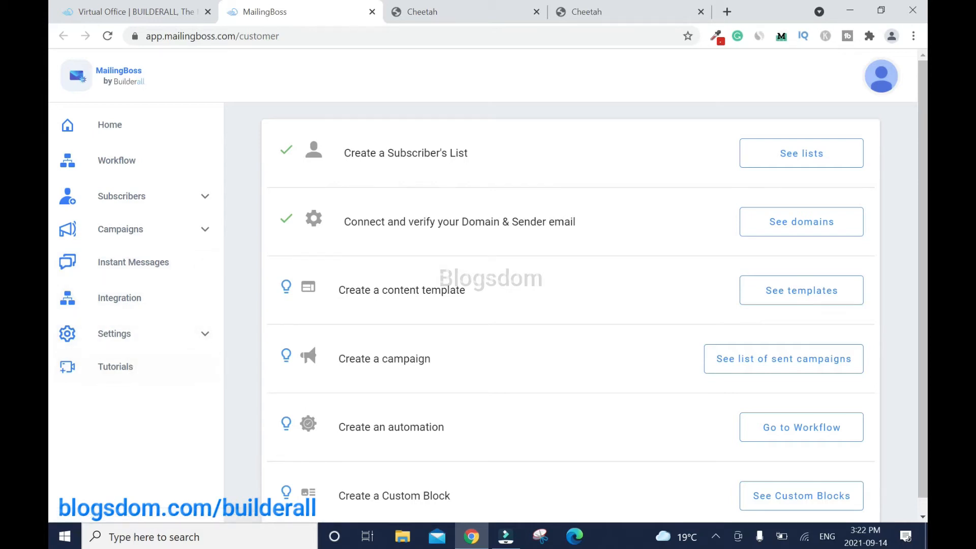
click(812, 154)
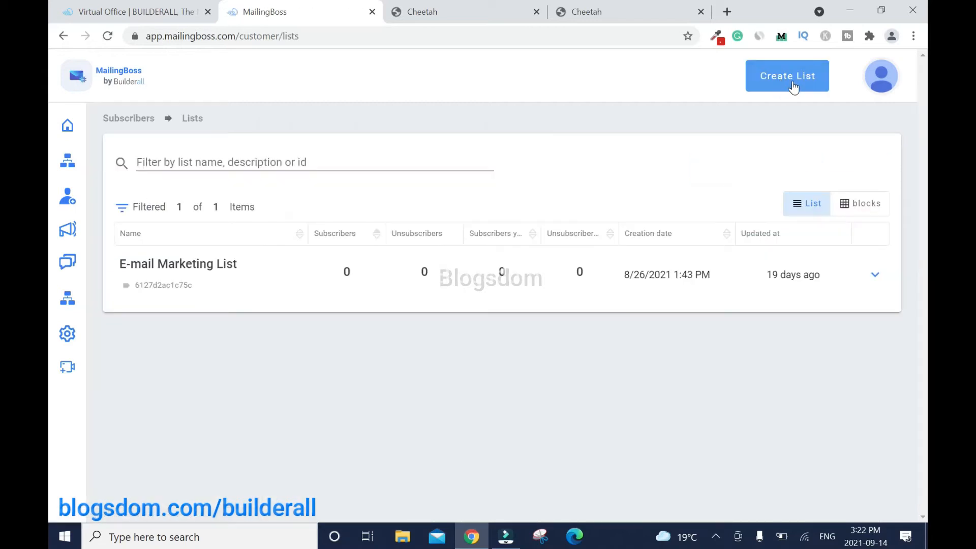
Start a new subscriber list named "YouTube SEO" with both opt in and opt out set to Single
click(793, 87)
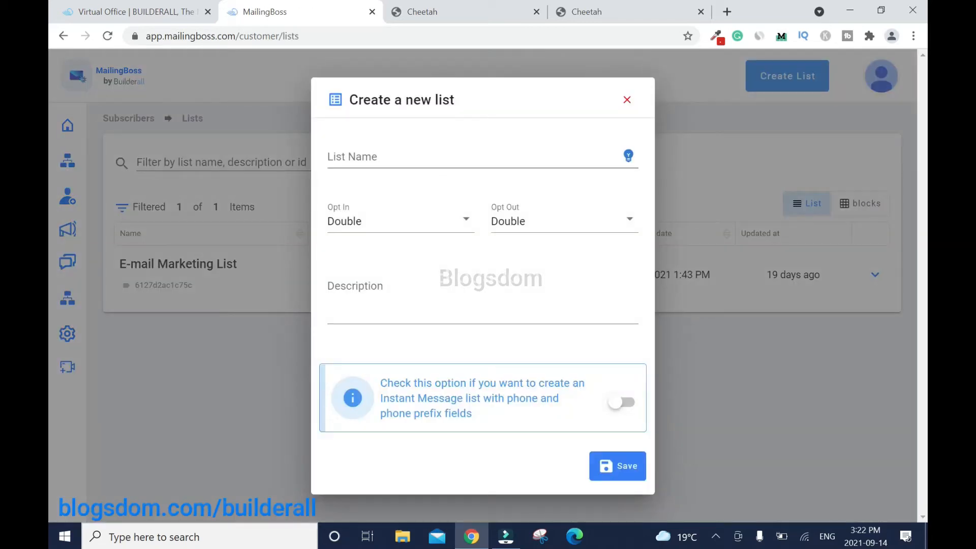
click(386, 152)
text(YouTube SEO)
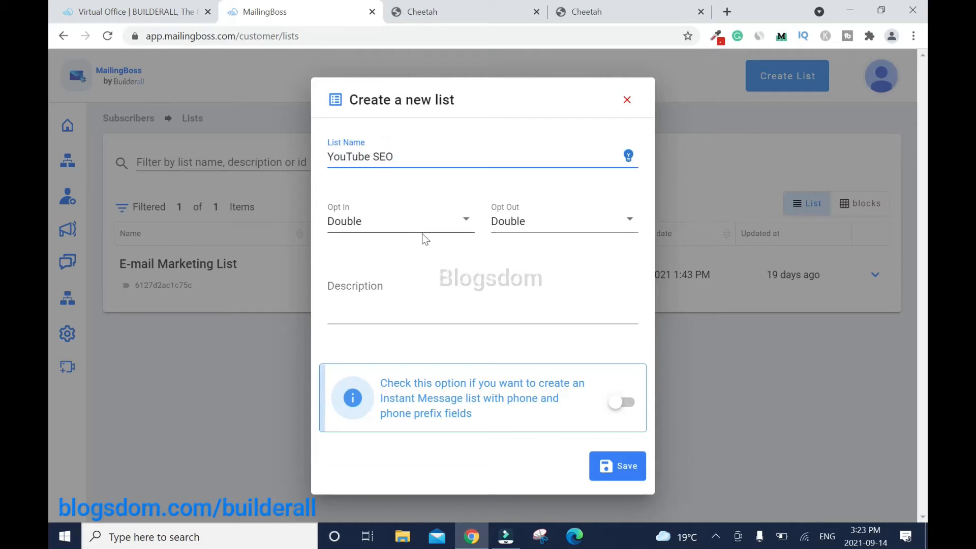
click(453, 224)
click(379, 266)
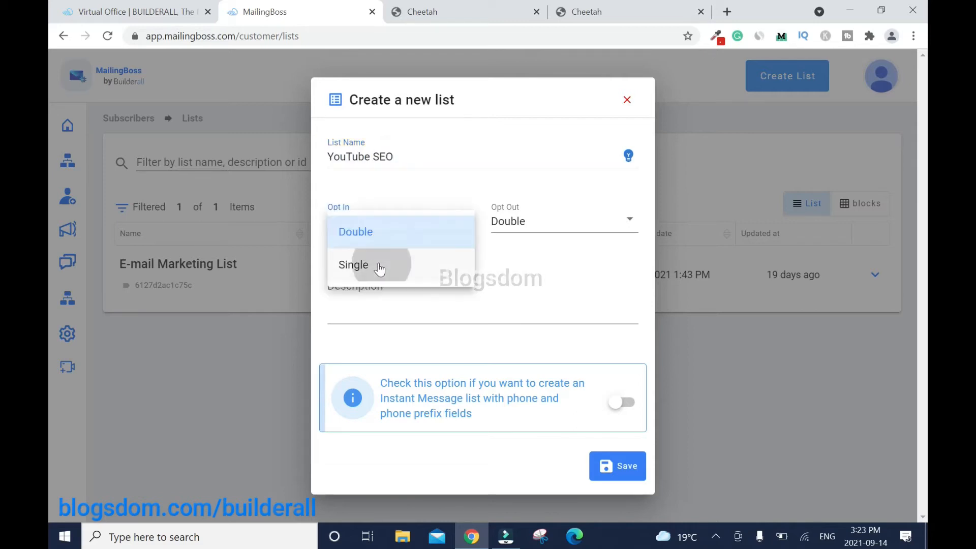
click(618, 219)
click(554, 266)
Describe the list as "Download and install FREE YouTube app to help you grow your channel and make money fast!" and save it
click(553, 262)
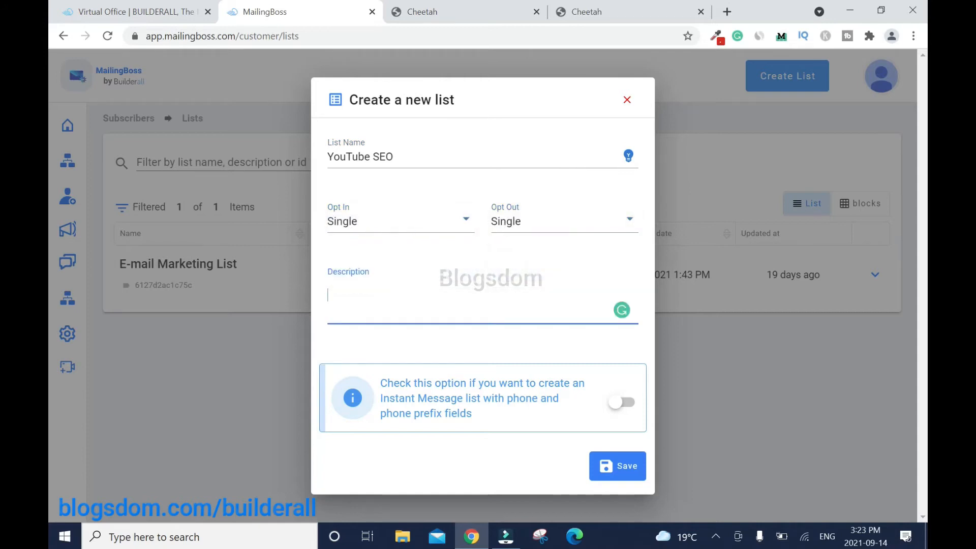
text(Download and )
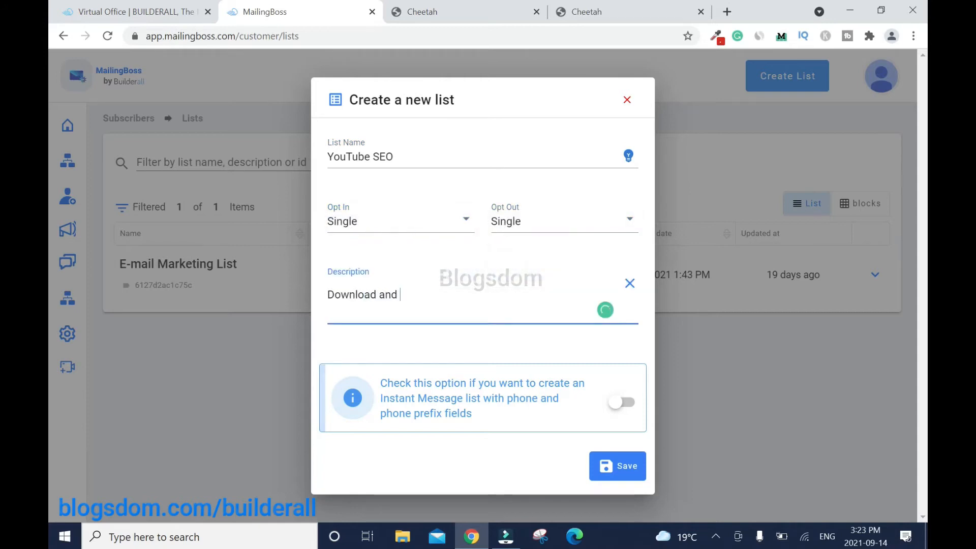
text(install FREE YouTube app to help you grow your channel and make money fast!)
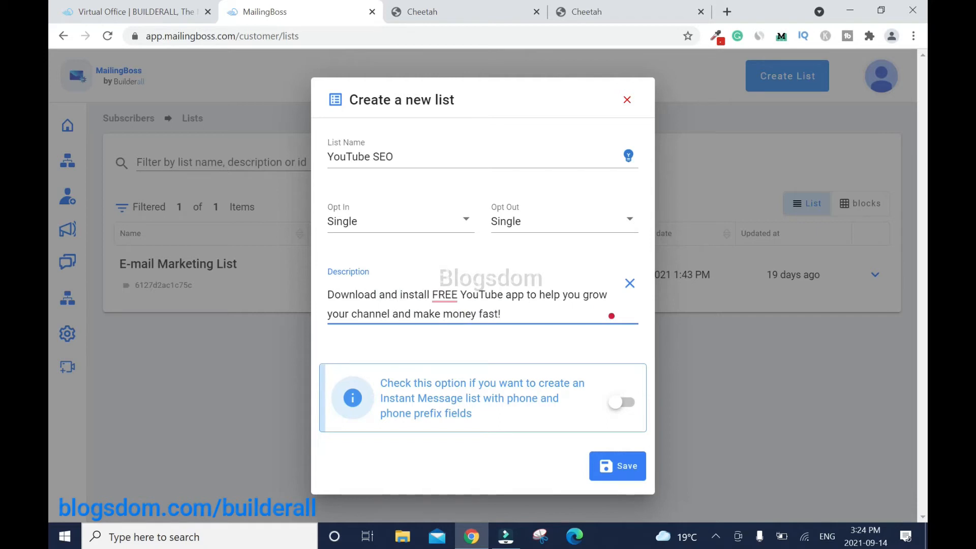
mouse_move(444, 294)
click(464, 333)
click(627, 468)
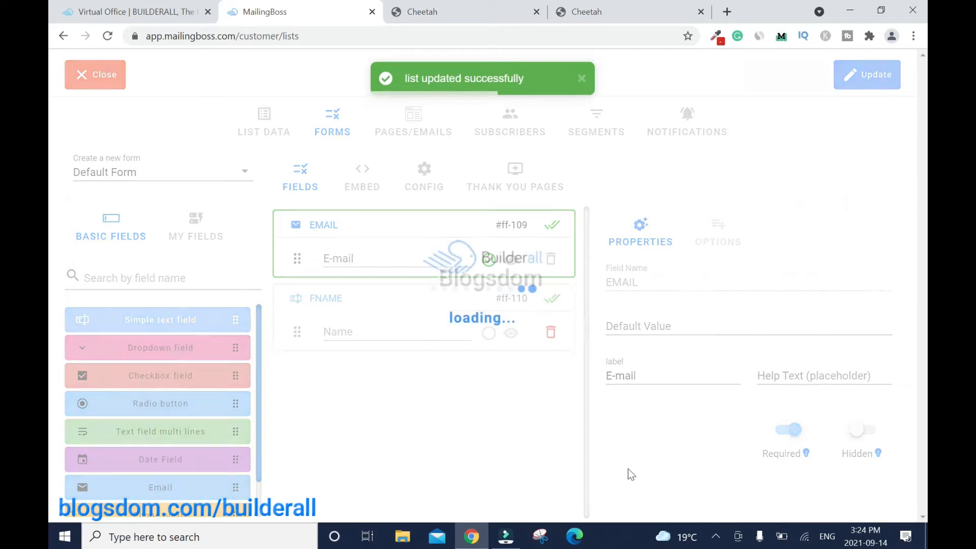
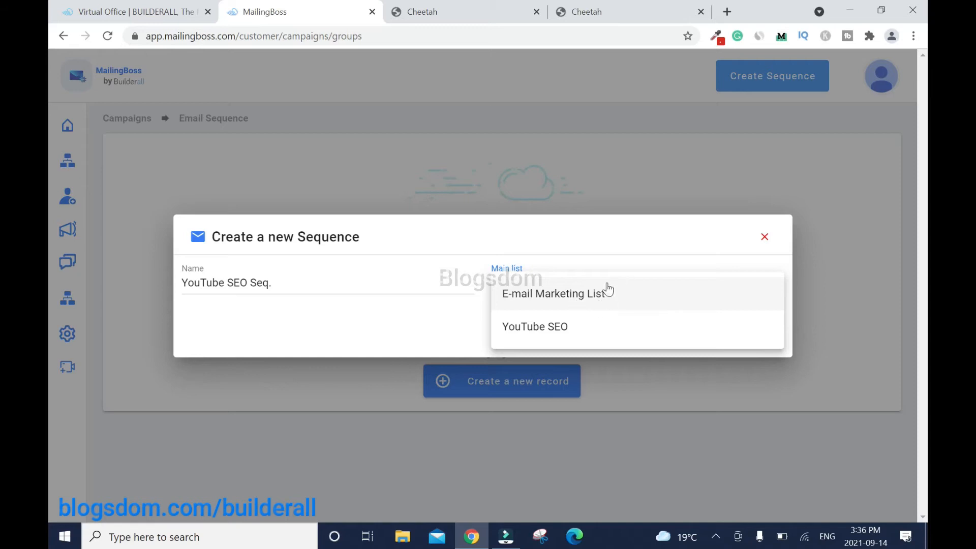
Save the new email sequence "YouTube SEO Seq." with YouTube SEO as its main list, and open the sequence for editing
click(569, 330)
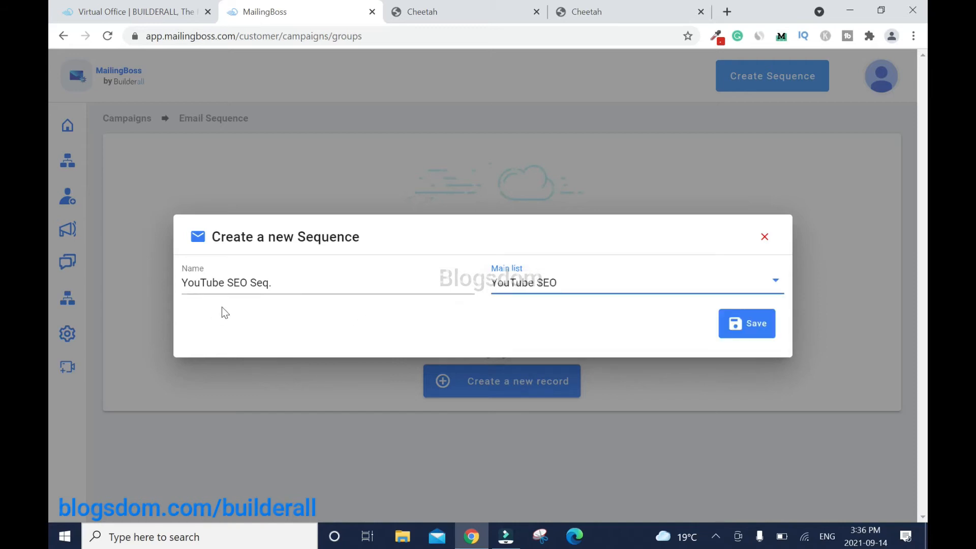
click(757, 325)
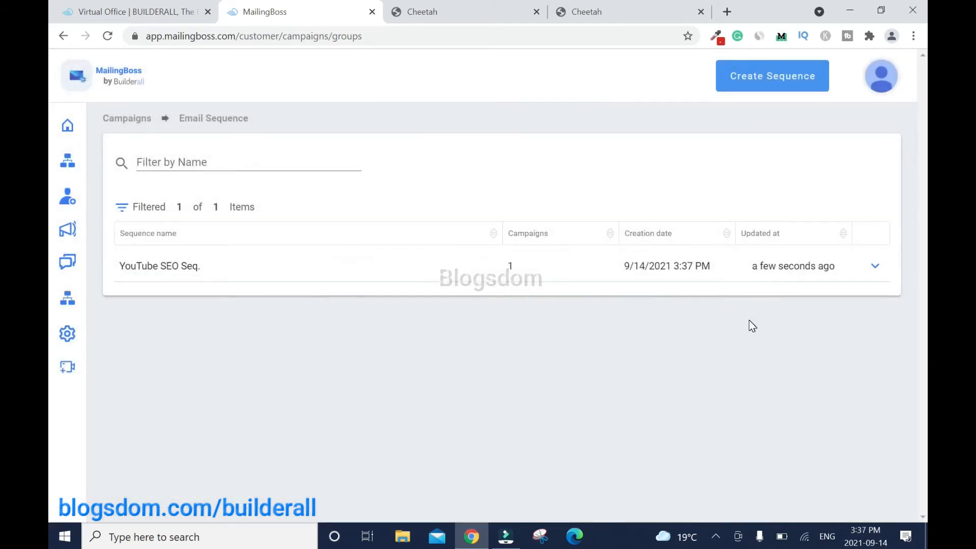
click(875, 267)
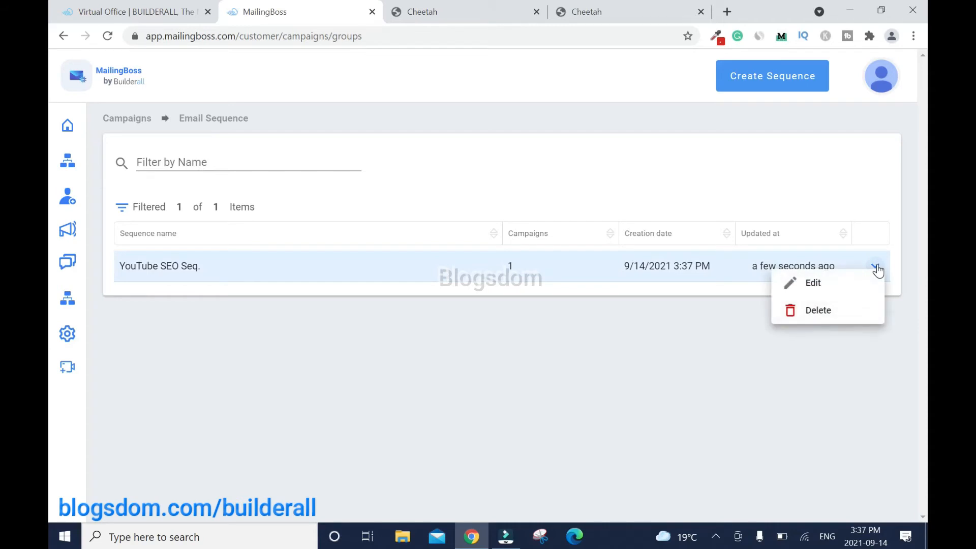
click(833, 283)
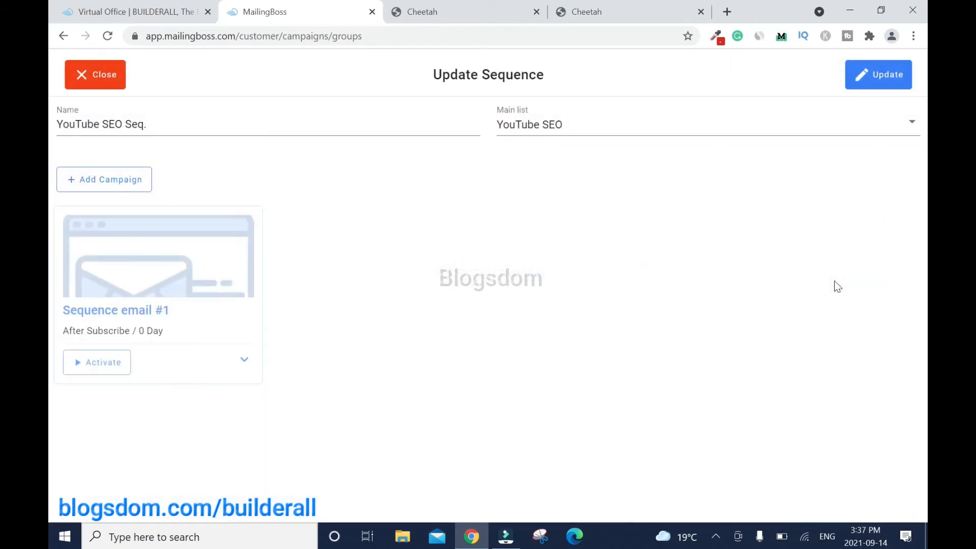
Open the sequence's first email for editing and rename the campaign "Email #1"
click(245, 360)
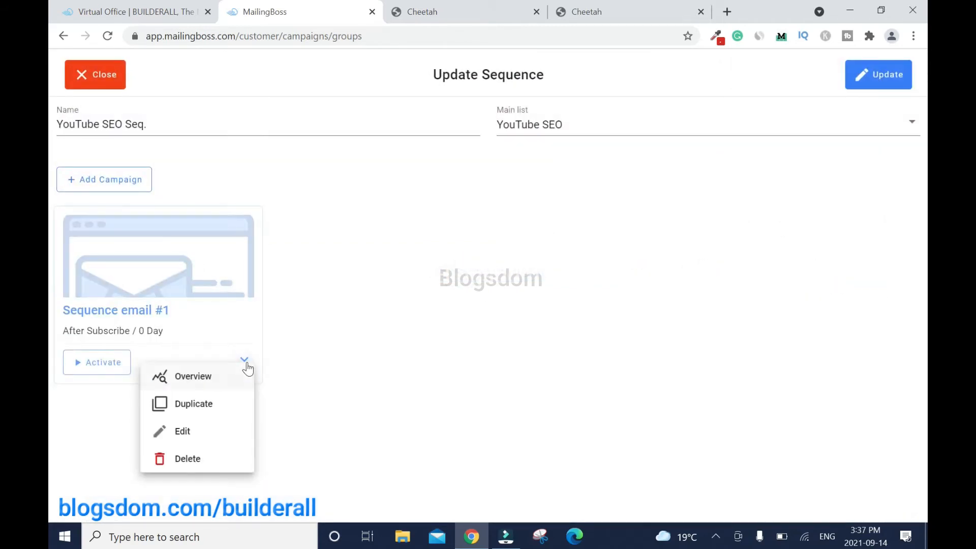
click(202, 434)
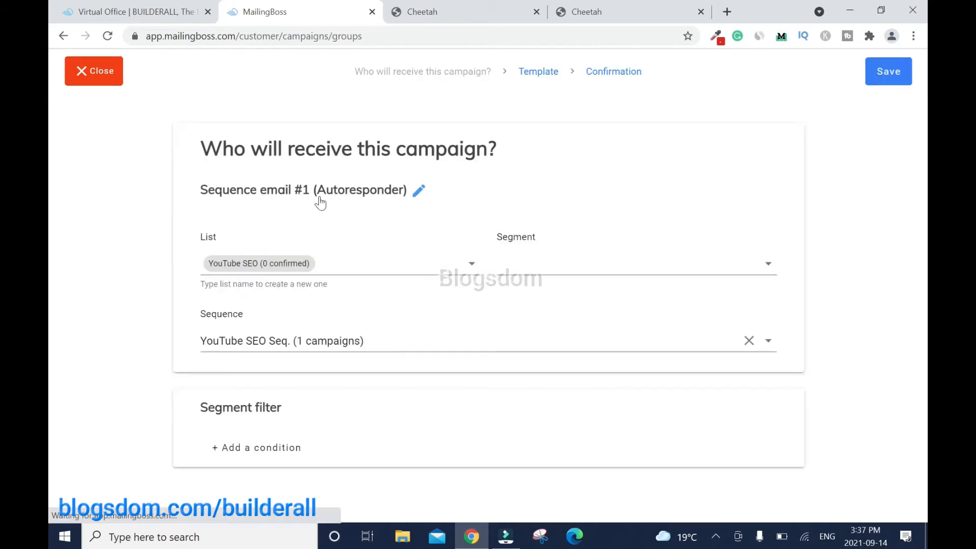
click(419, 192)
double_click(264, 201)
drag(257, 201, 200, 202)
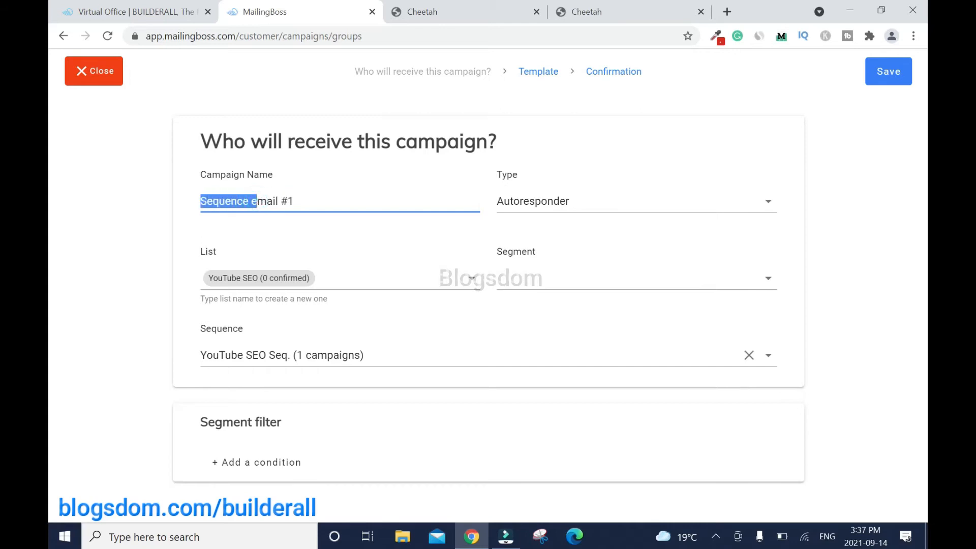
text(E)
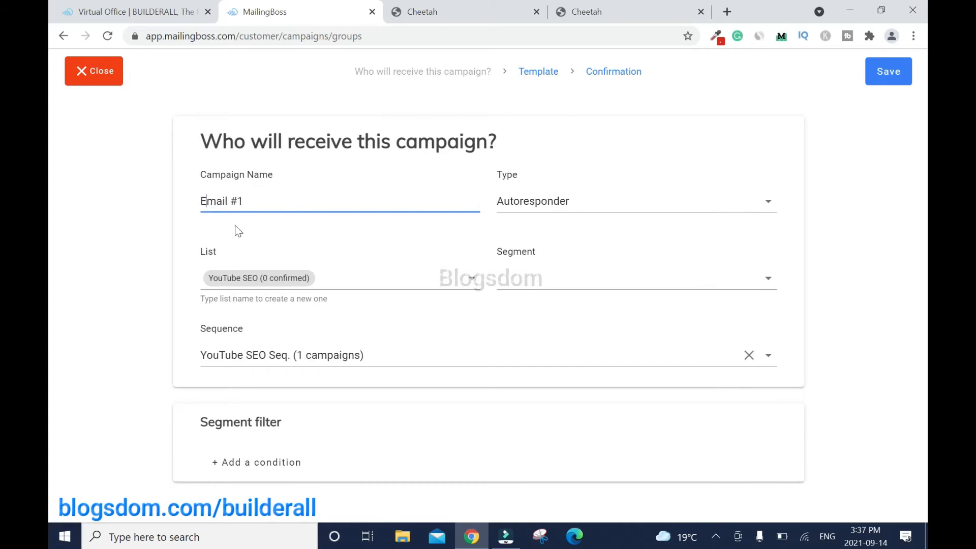
Check the campaign type options, keep Autoresponder, and choose YouTube SEO as the receiving list
click(769, 203)
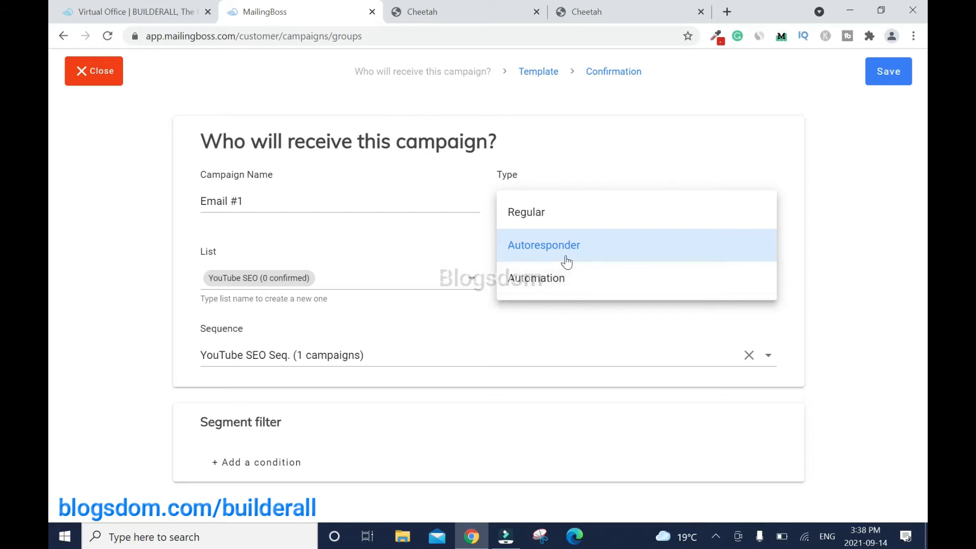
click(237, 257)
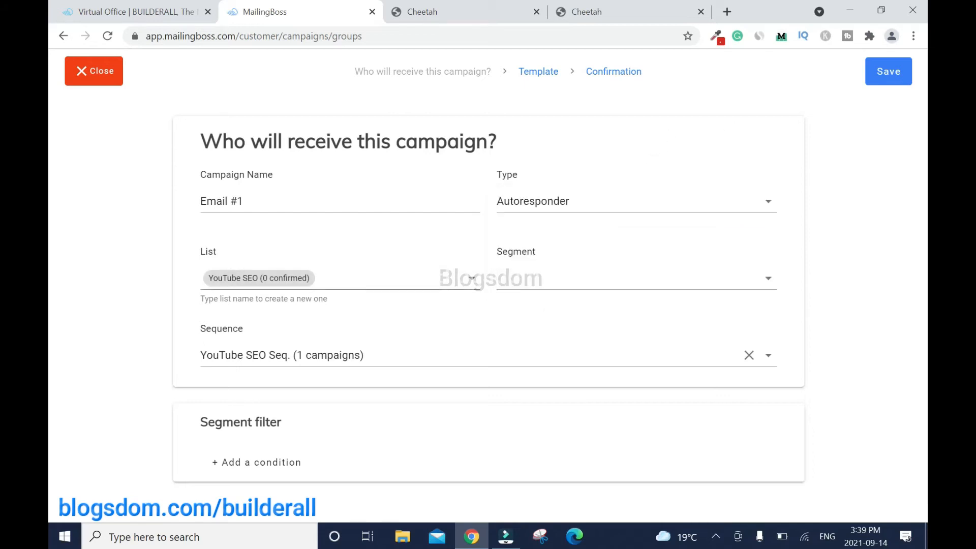
click(256, 279)
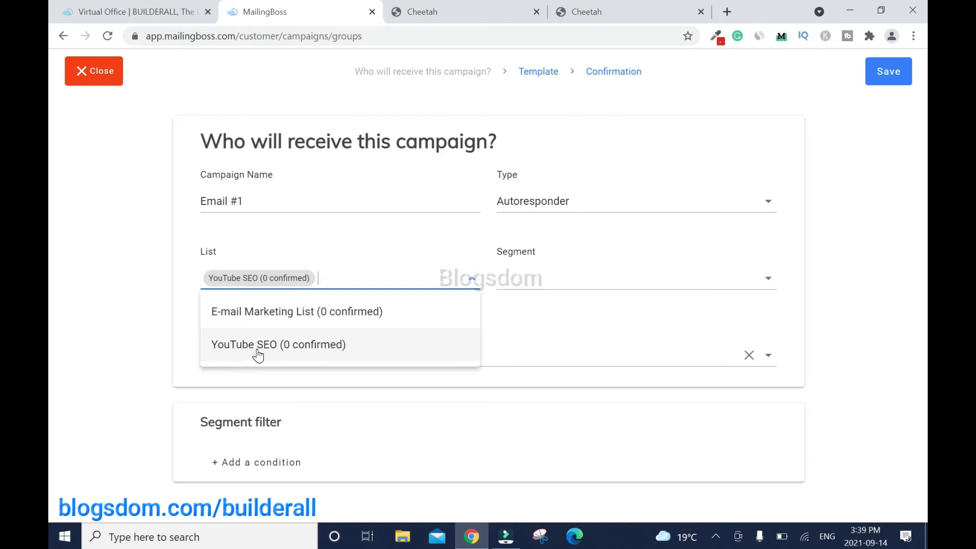
click(257, 355)
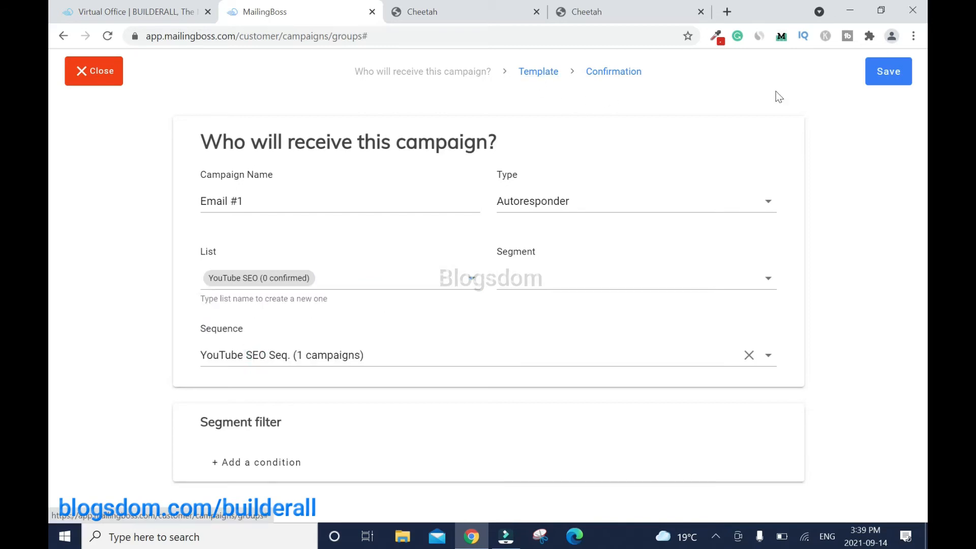
In the campaign's template stage, set the email subject to "Do you want to grow your YouTube channel fast?"
click(539, 77)
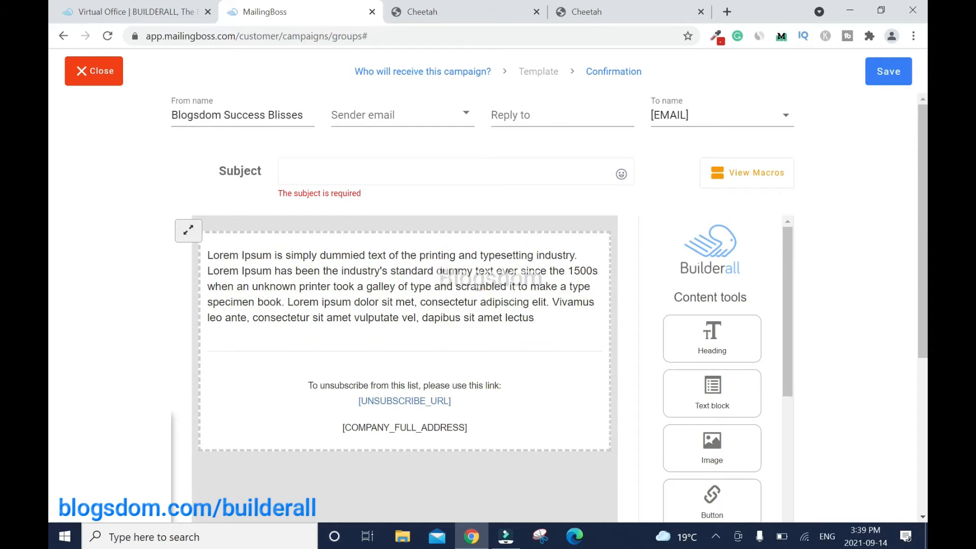
click(339, 175)
text(Do Y)
key(BackSpace)
text(you want to grow your YouTube Channel fast)
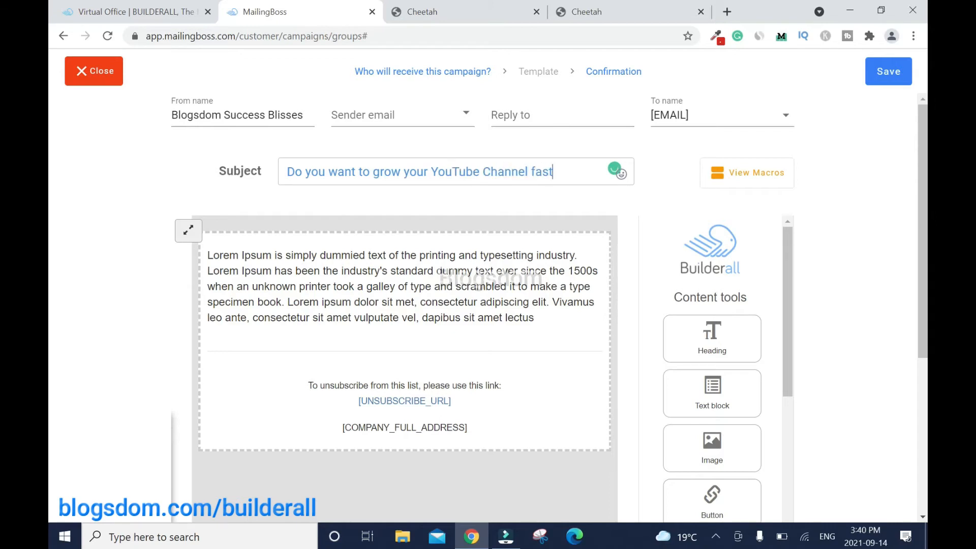
click(491, 172)
key(BackSpace)
text(channel fast)
click(551, 172)
text(?)
Replace the email's placeholder paragraph with the message from "Find out how new YouTubers are growing fast on their channel" through "All the best!"
mouse_move(410, 265)
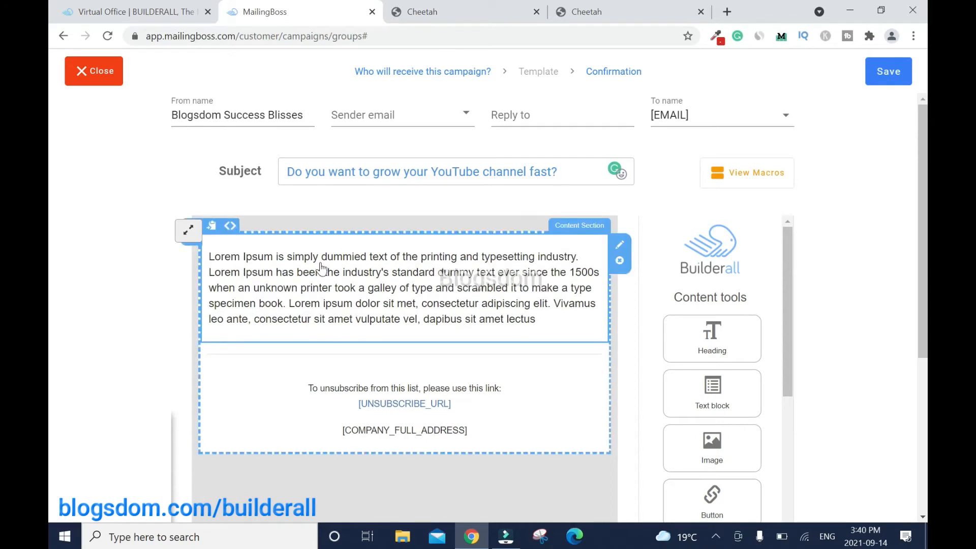
click(618, 248)
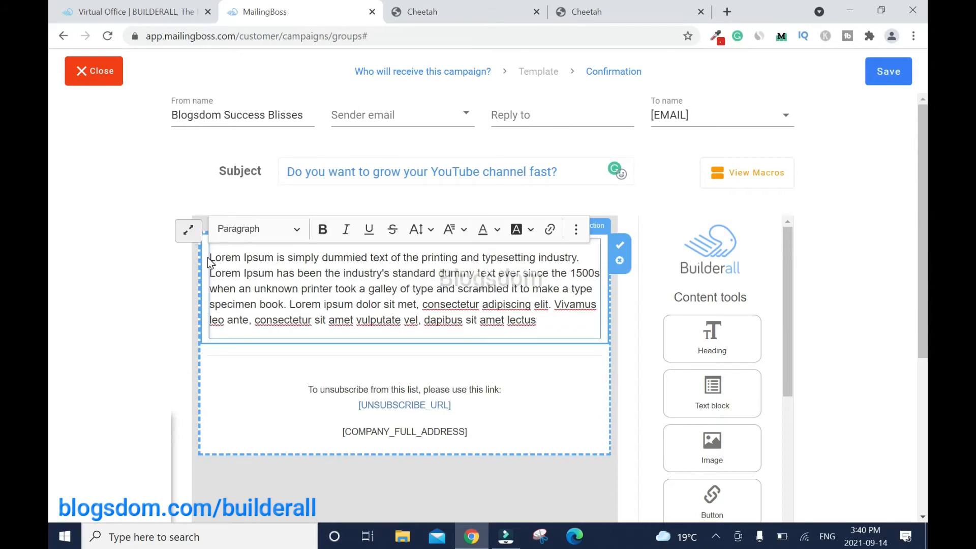
drag(210, 258, 536, 321)
text(Find out)
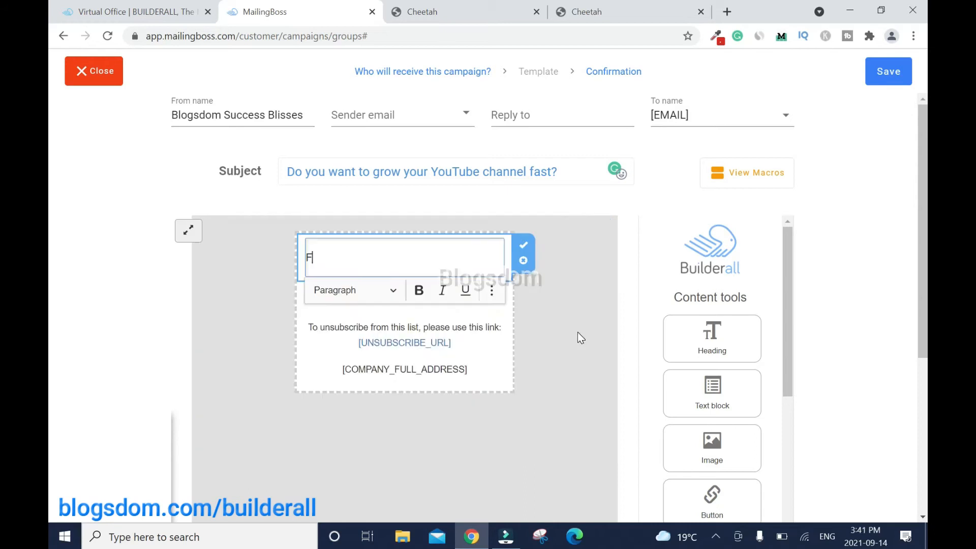
text( how new You)
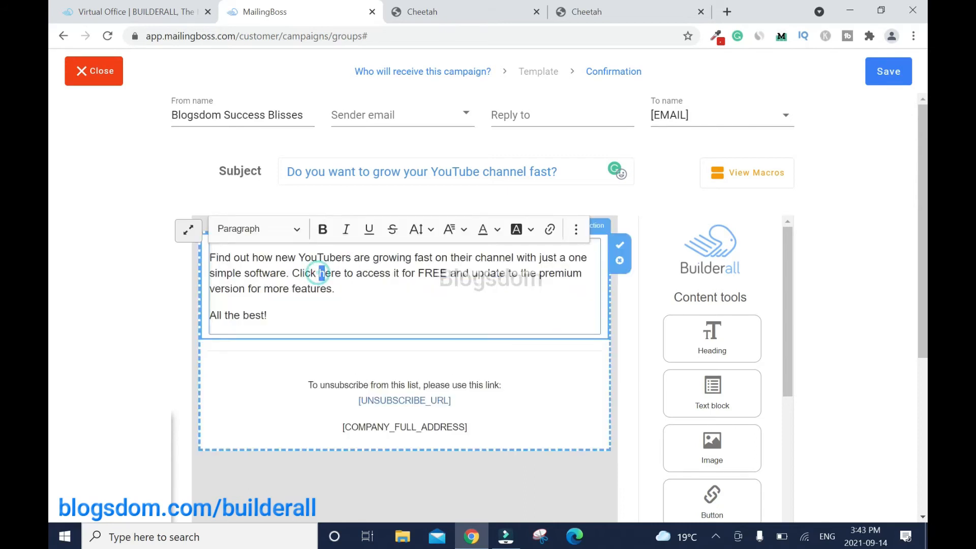
drag(319, 273, 391, 272)
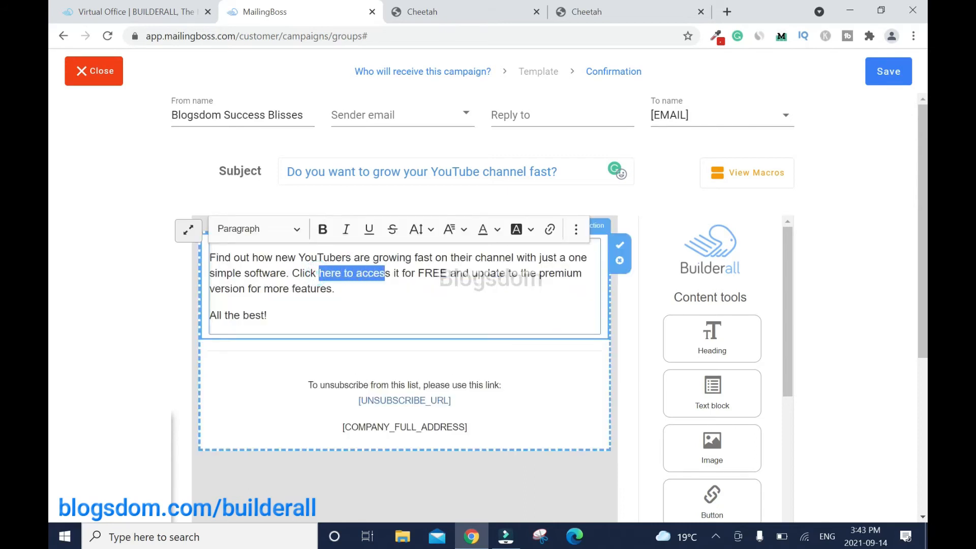
click(549, 230)
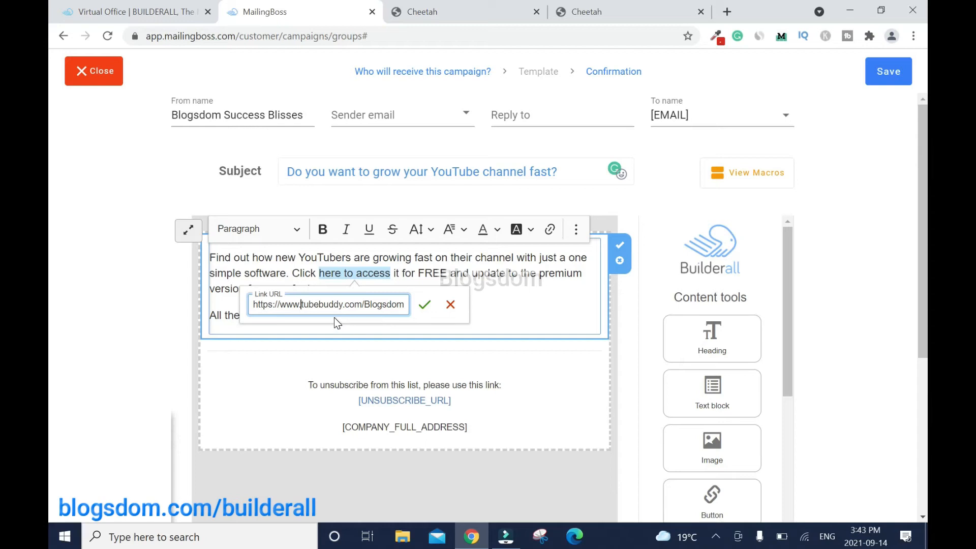
click(425, 304)
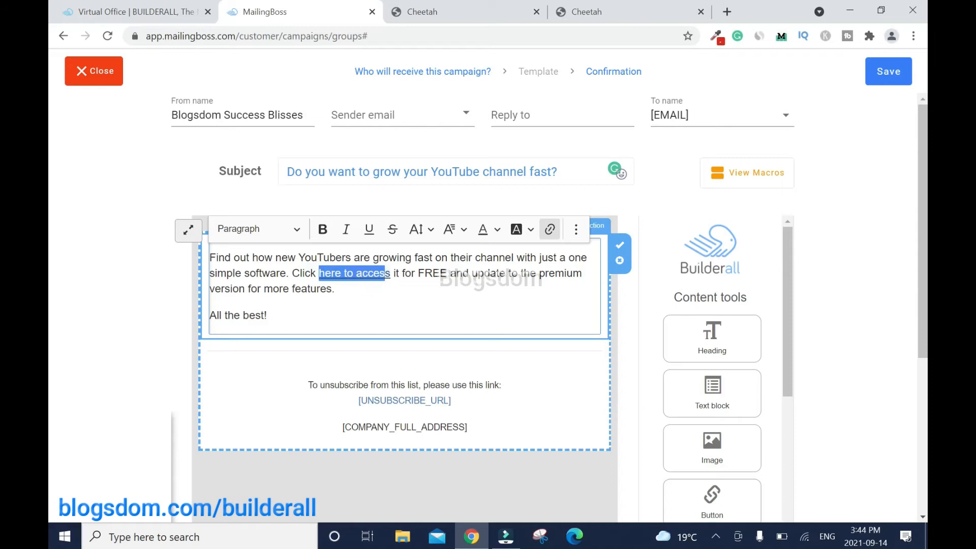
click(324, 232)
click(346, 230)
click(440, 295)
scroll(724, 438, down, 1)
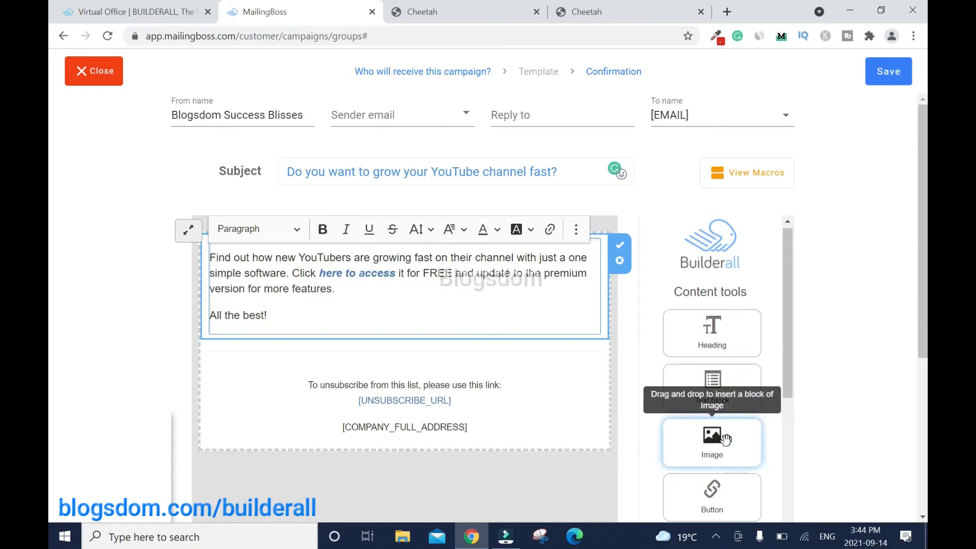
Add an image block below the email's message and replace its placeholder picture with the uploaded YouTube SEO image
click(475, 379)
drag(711, 443, 318, 364)
scroll(318, 365, down, 3)
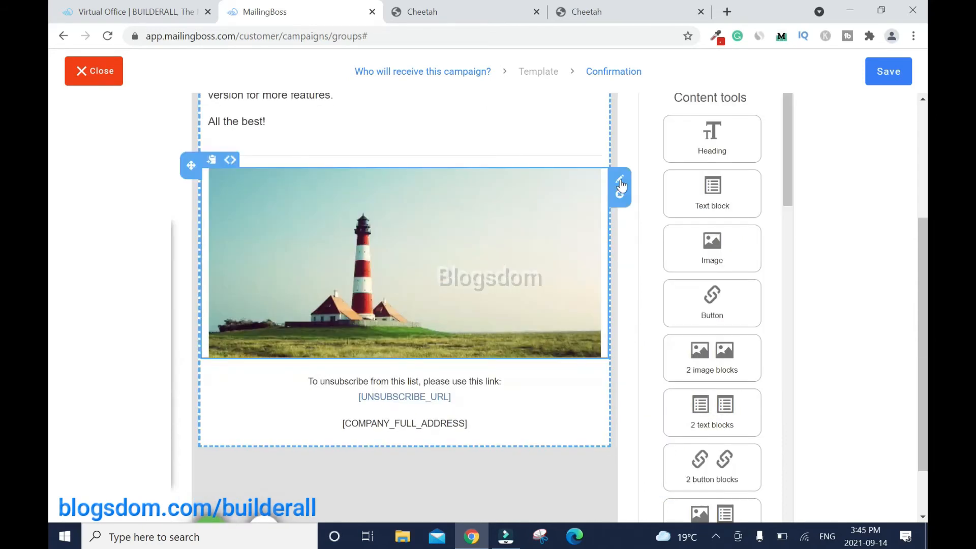
click(619, 181)
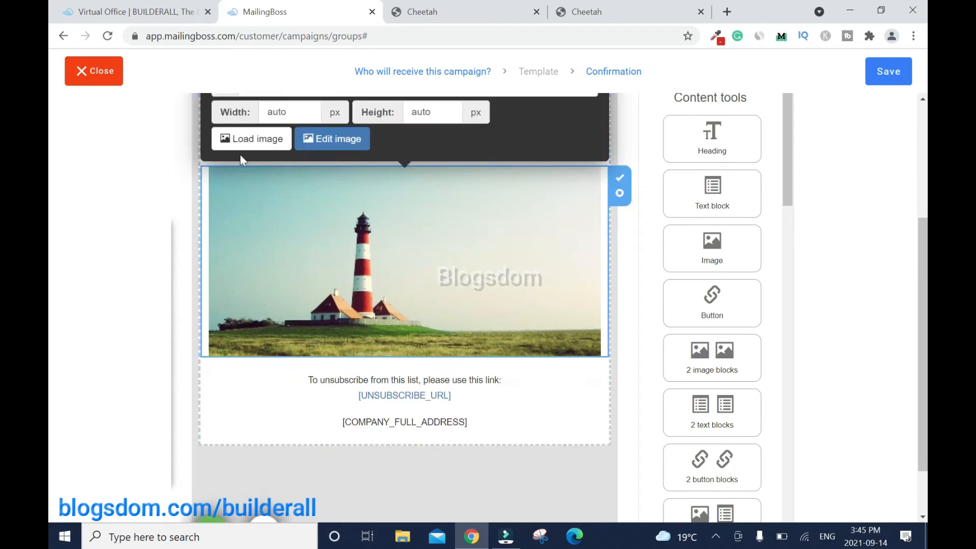
click(247, 140)
click(280, 118)
click(382, 311)
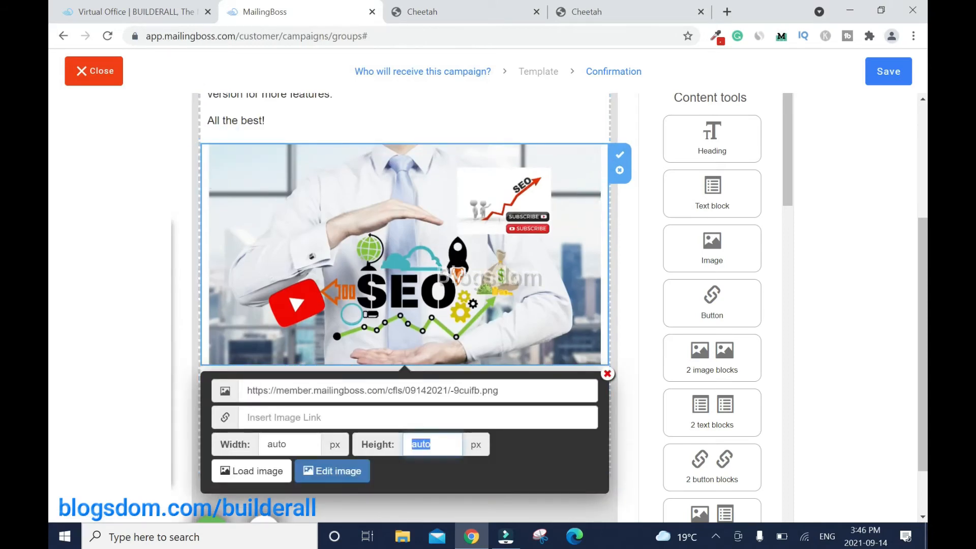
Set the SEO image's height and width to 150 px each and close the image settings
text(150)
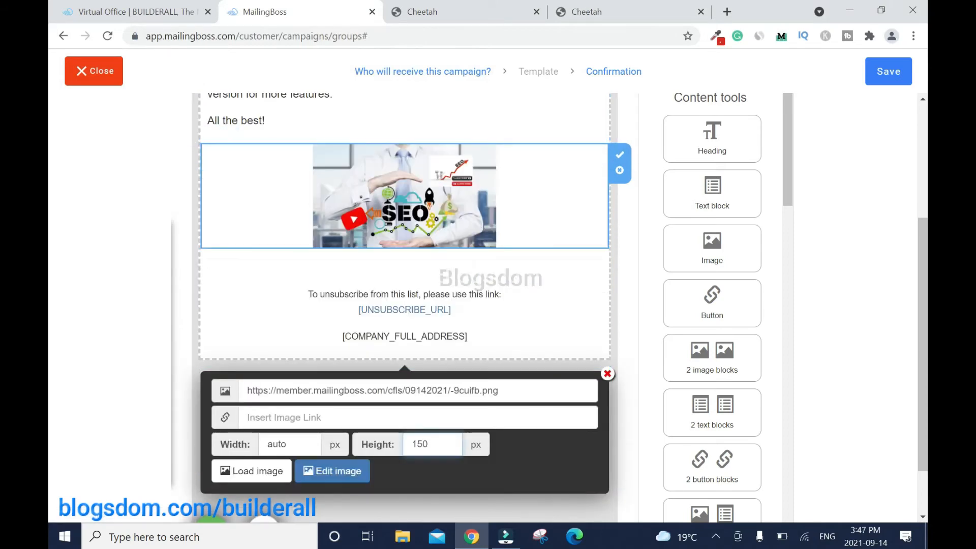
key(shift+Tab)
text(150)
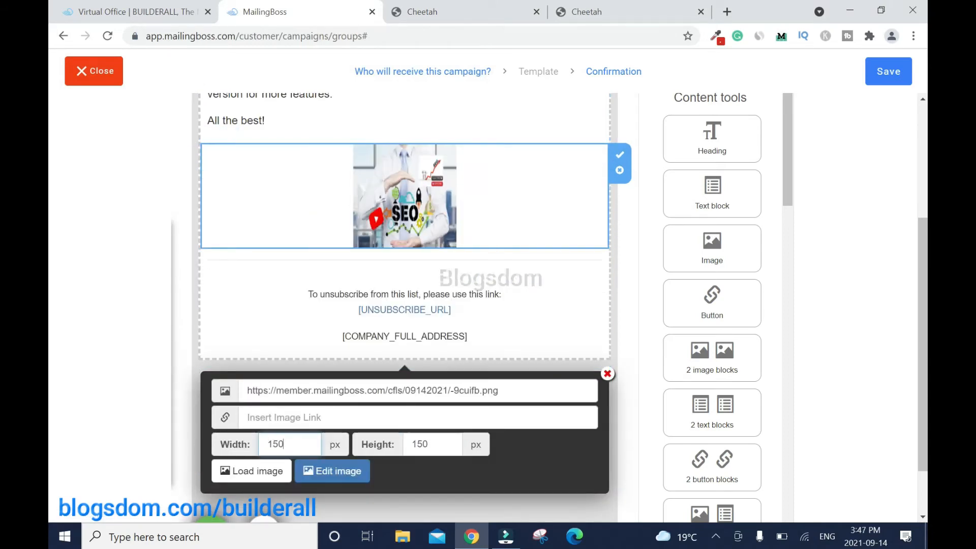
click(608, 374)
scroll(609, 376, up, 3)
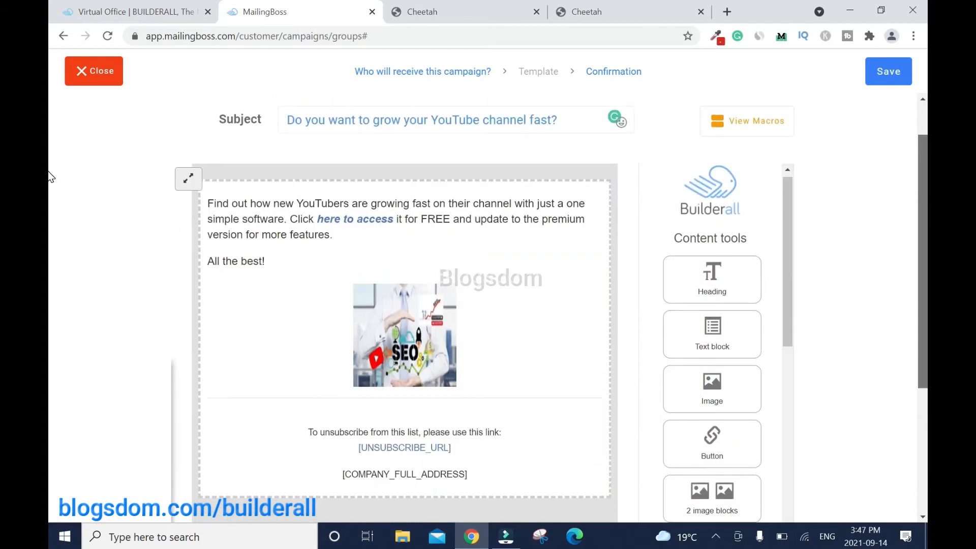
Choose the successblisses.com address as the sender email and save the email template
scroll(547, 399, up, 1)
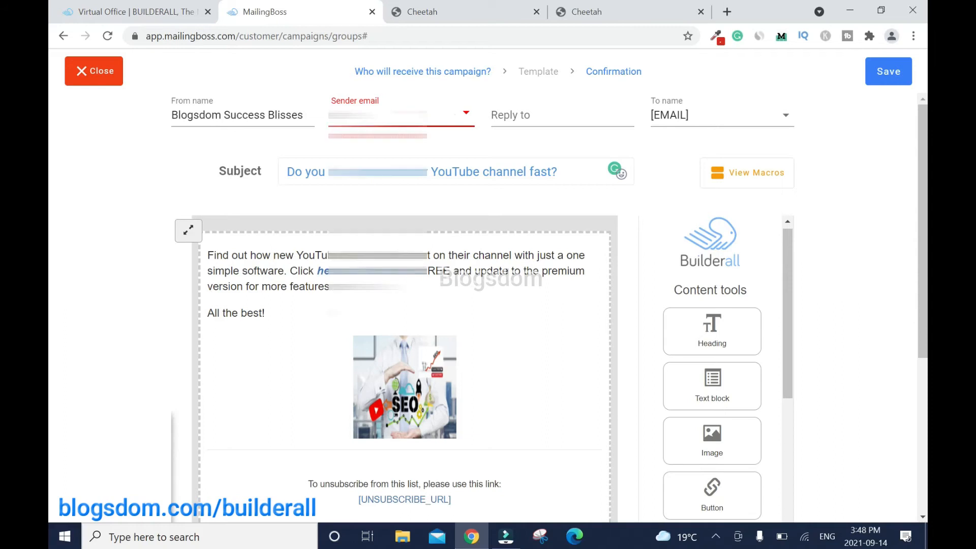
click(456, 113)
click(482, 229)
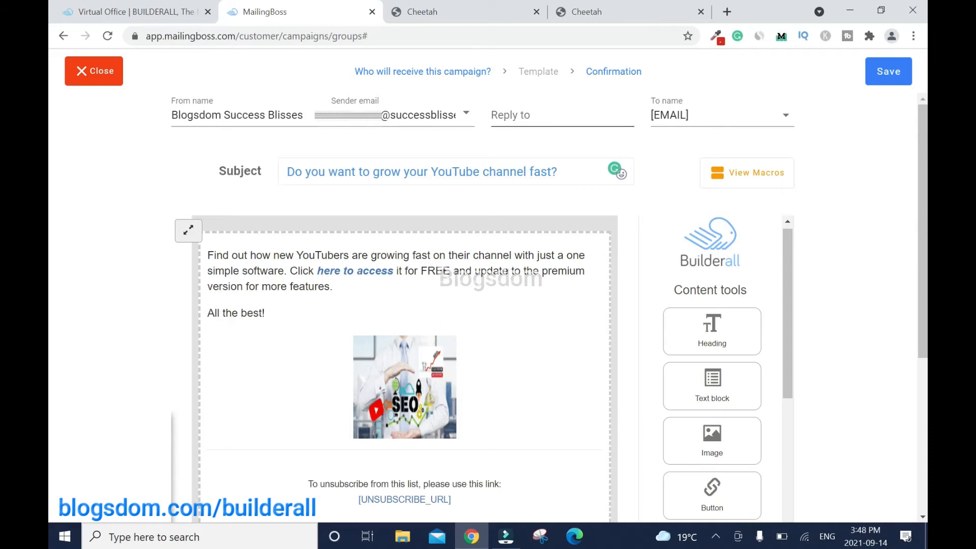
click(898, 77)
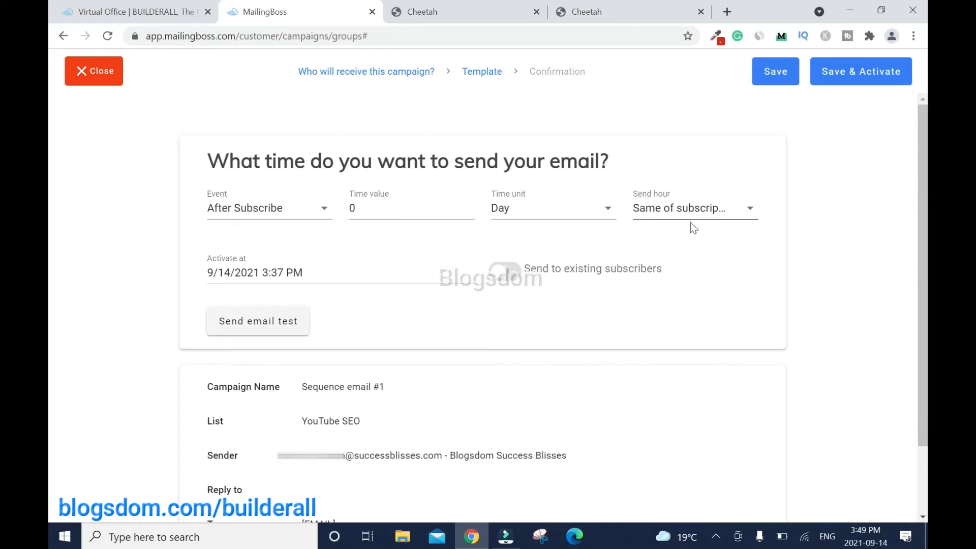
Check the send hour options, keep the same hour as subscription, then save and activate Sequence email #1
click(747, 210)
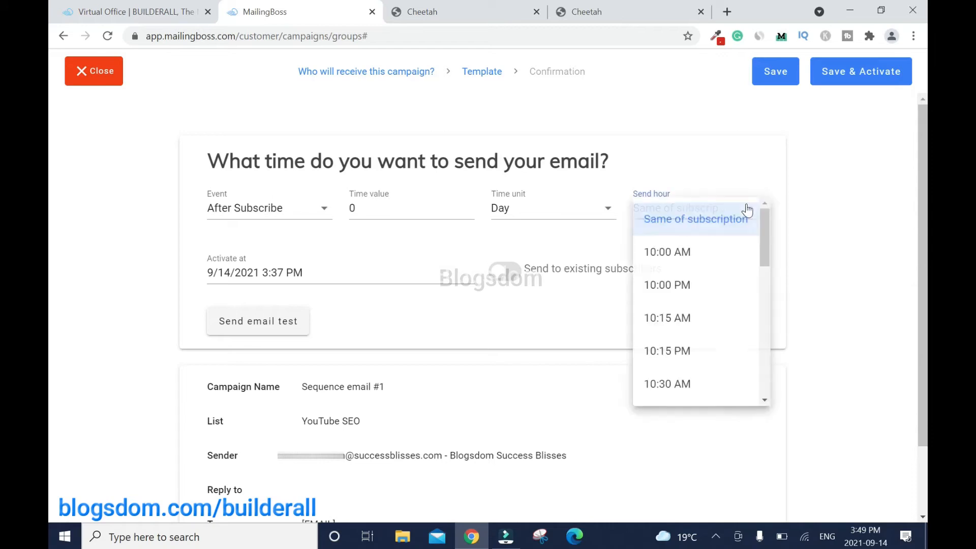
click(803, 179)
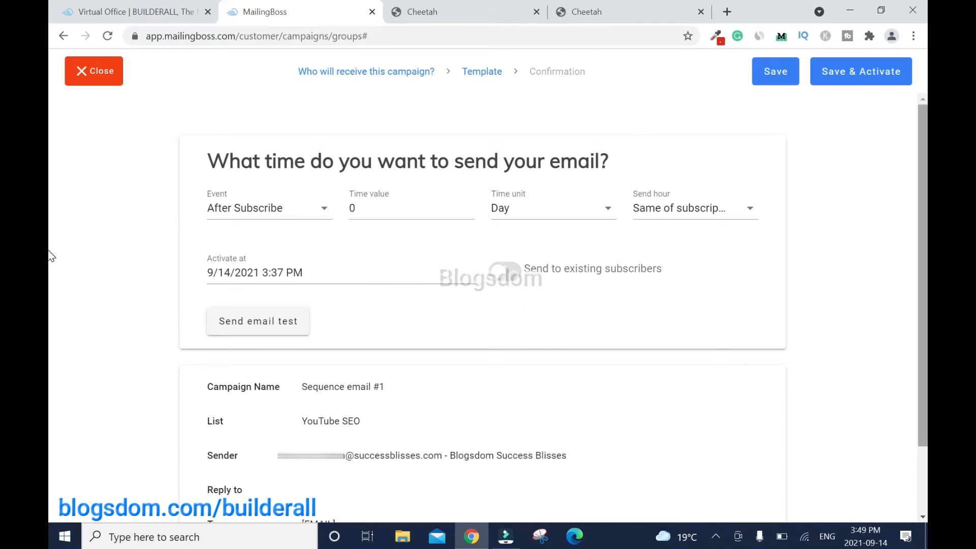
click(784, 68)
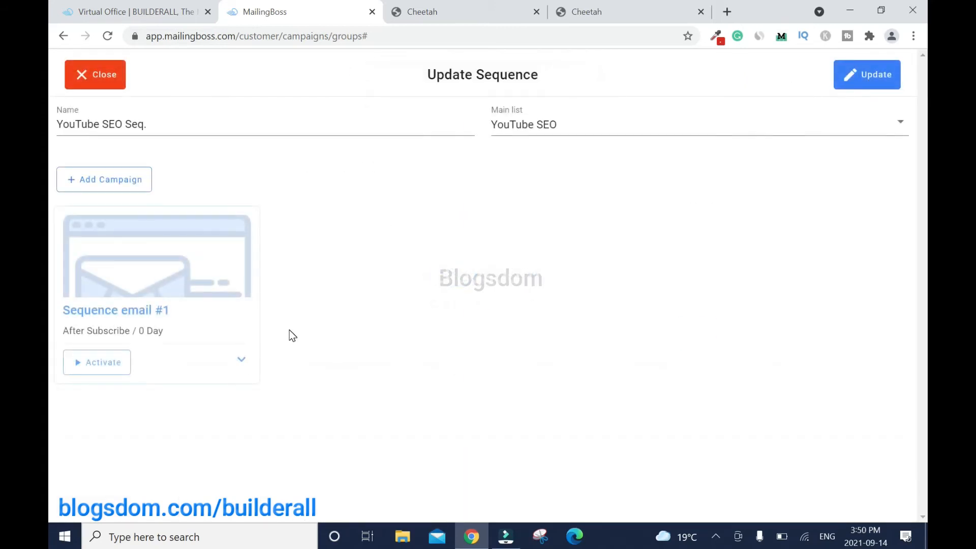
click(94, 375)
Add another autoresponder campaign to the sequence, name it "Email #2", keep the YouTube SEO list, and save it
click(108, 186)
click(401, 190)
triple_click(257, 199)
text(Email #2)
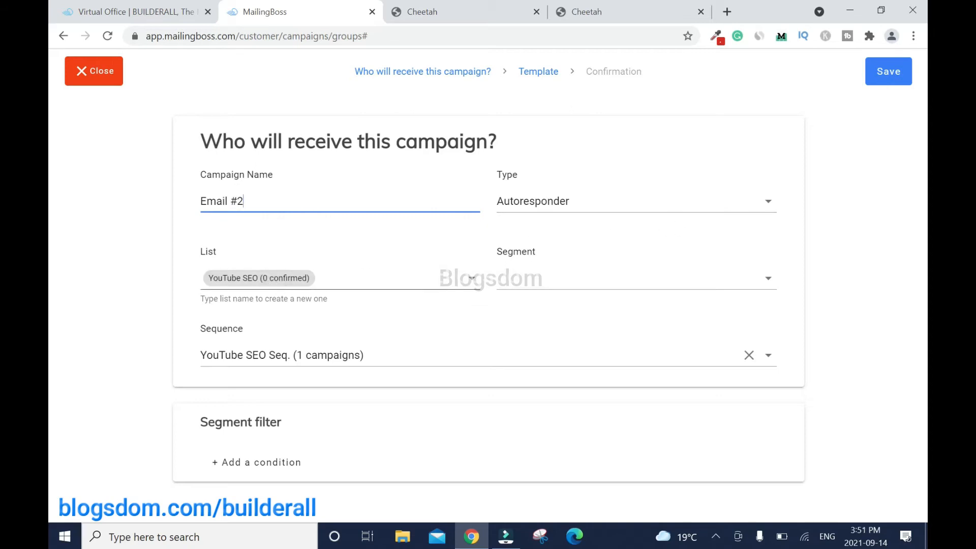
click(471, 278)
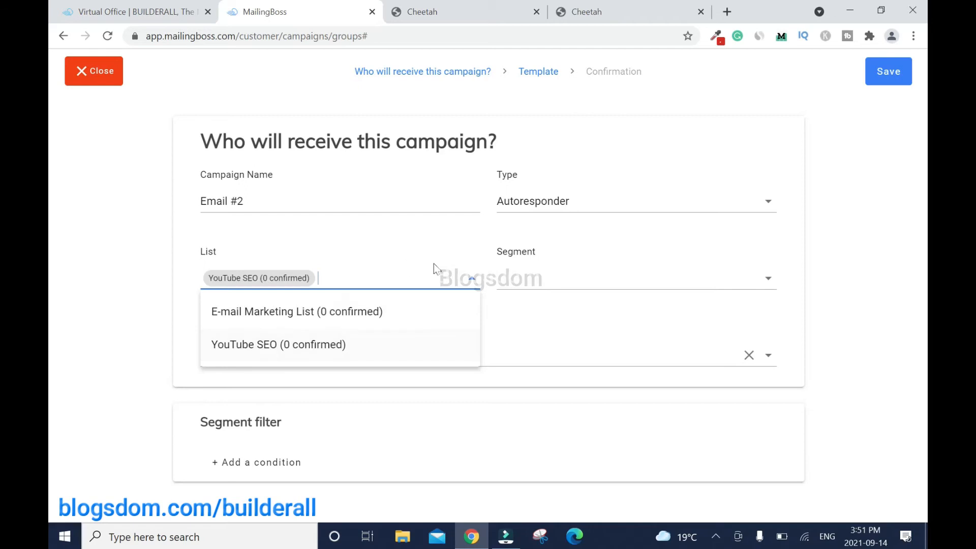
click(565, 258)
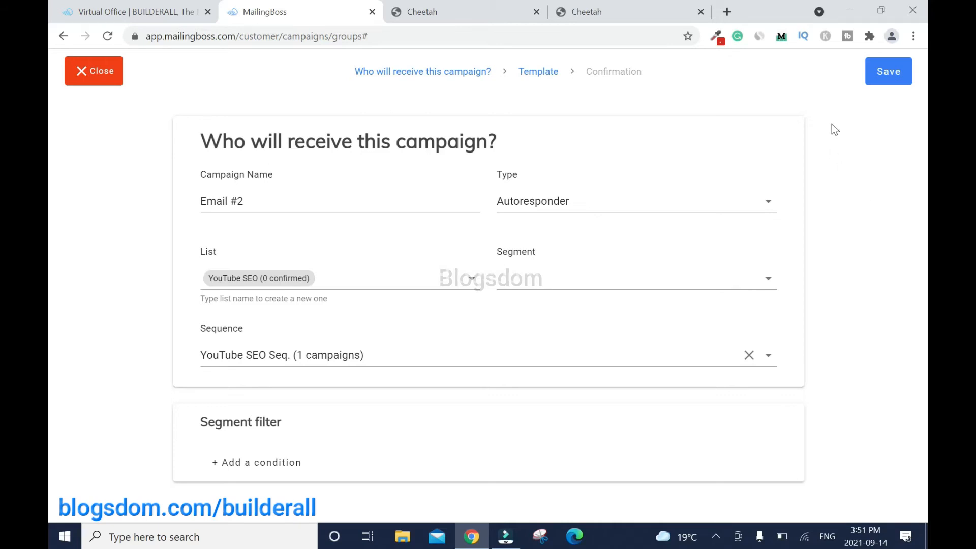
click(890, 71)
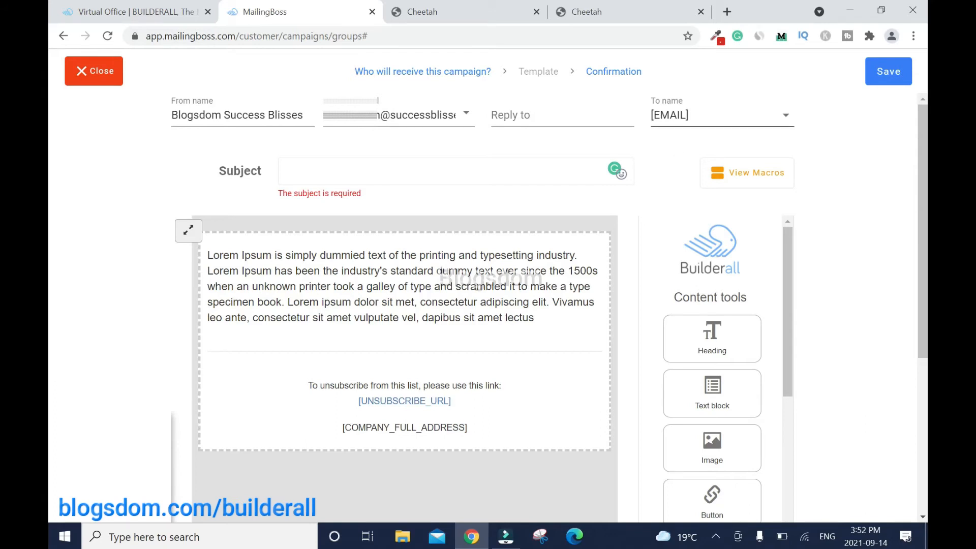
Set the second email's subject to "The #1 reason why few YouTubers keep growing!"
click(377, 175)
text(The)
key(BackSpace)
text(reaso)
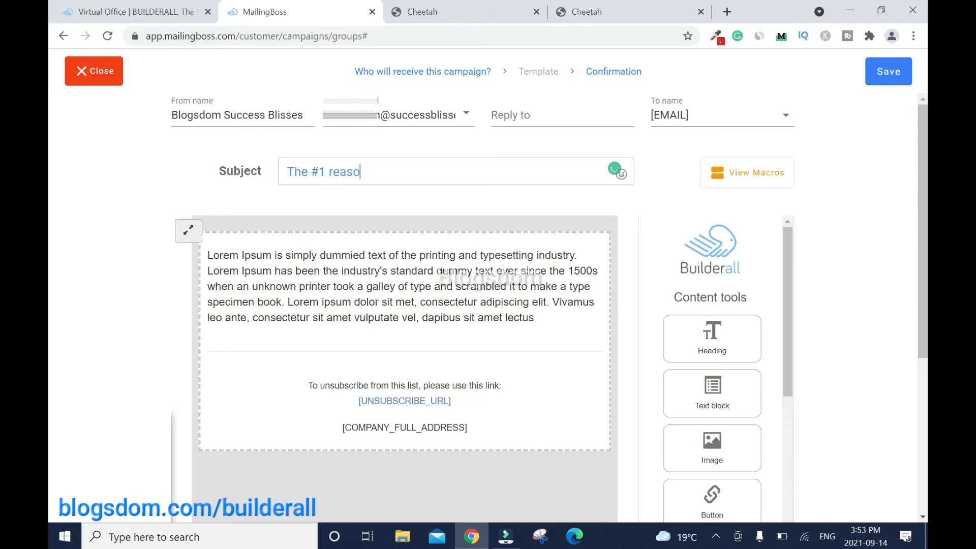
text(n why few YouTubers keep growing!)
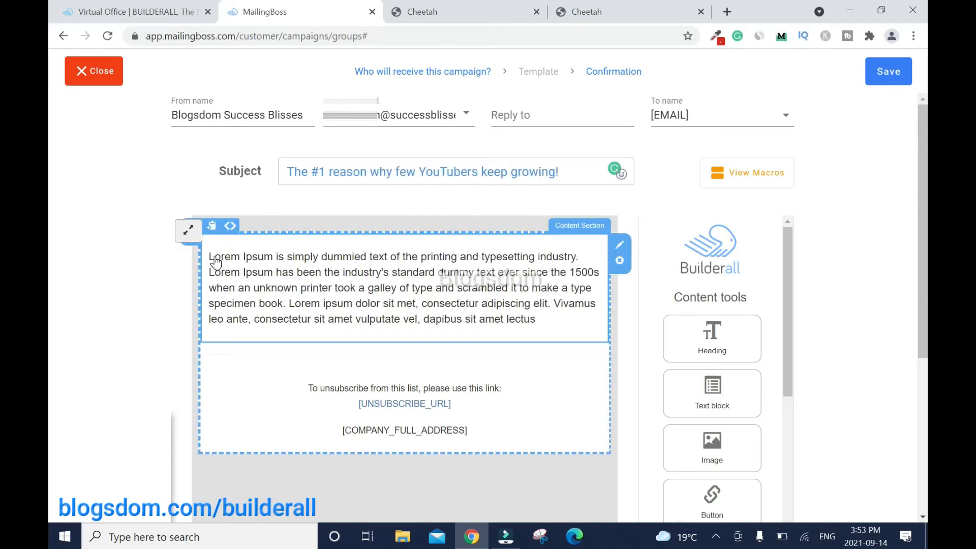
Replace the placeholder paragraph with the message from "If you are struggling to grow your YouTube channel" through "Take action now!"
drag(208, 257, 537, 320)
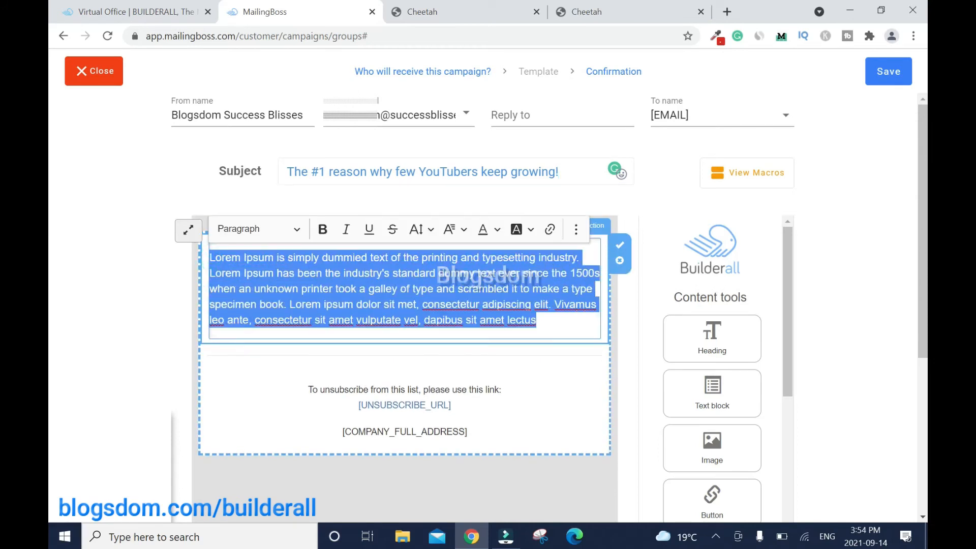
text(If you are struggling to grow on YouTube)
double_click(450, 257)
text(your)
key(End)
text(channel; )
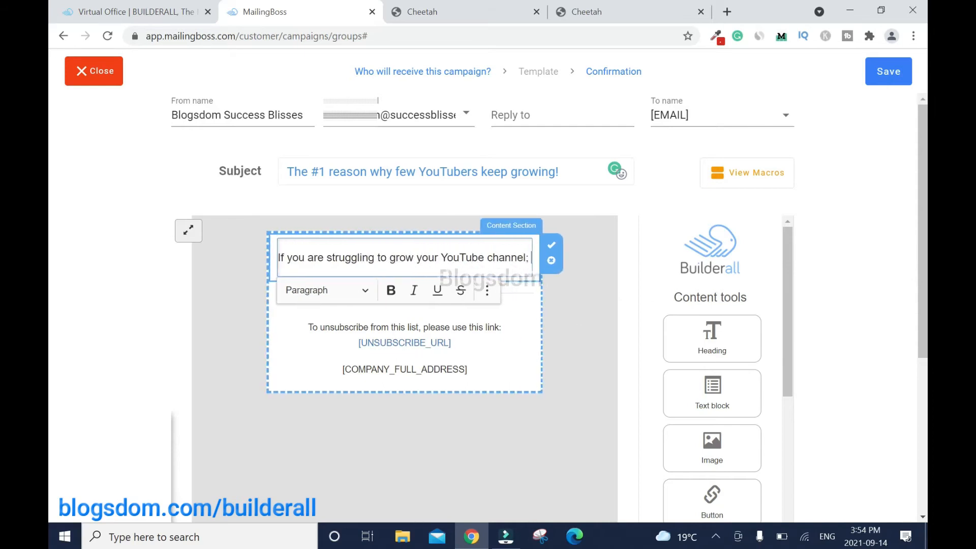
text(click the link to find out easy strategy to help you grow fast.)
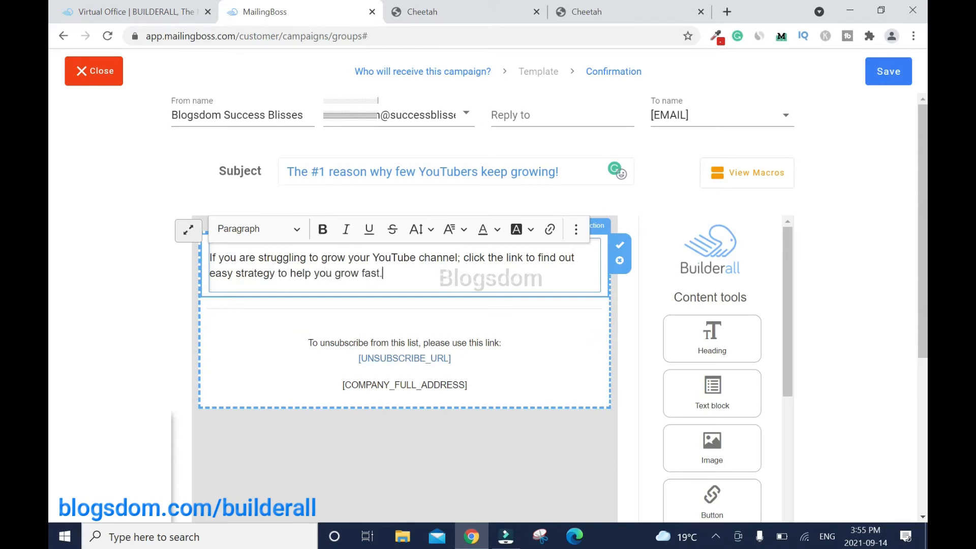
key(Return)
text(Take action now)
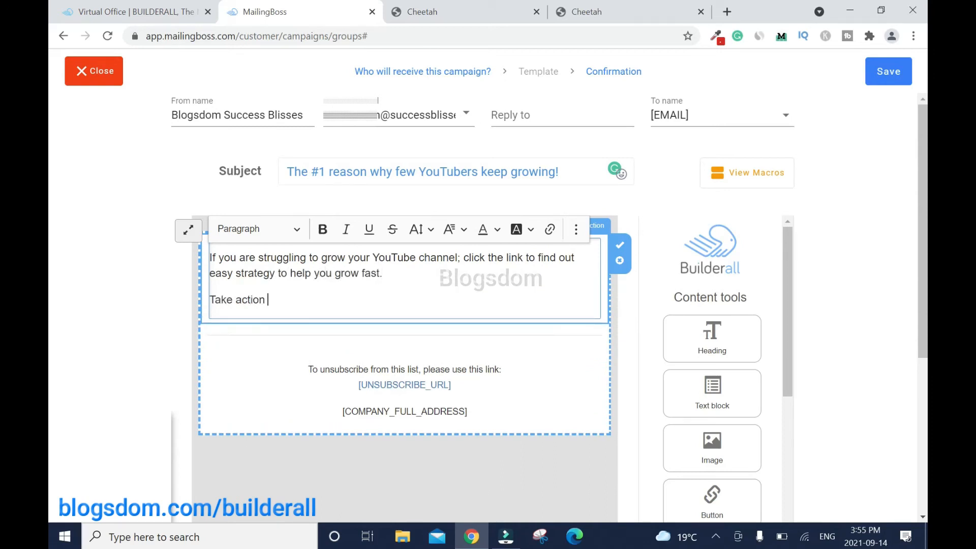
double_click(514, 257)
click(549, 230)
text(http://www.tu)
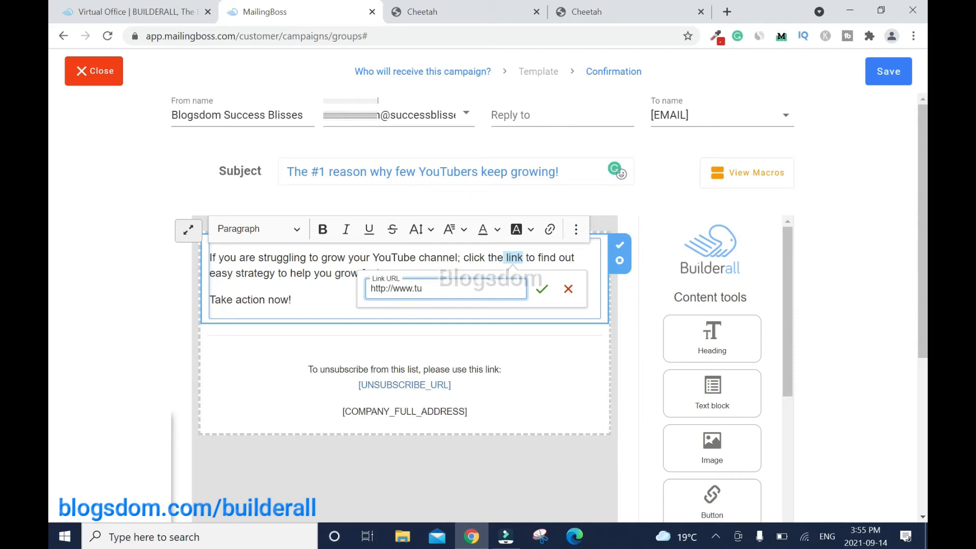
text(bebuddy.com/Blogsdom)
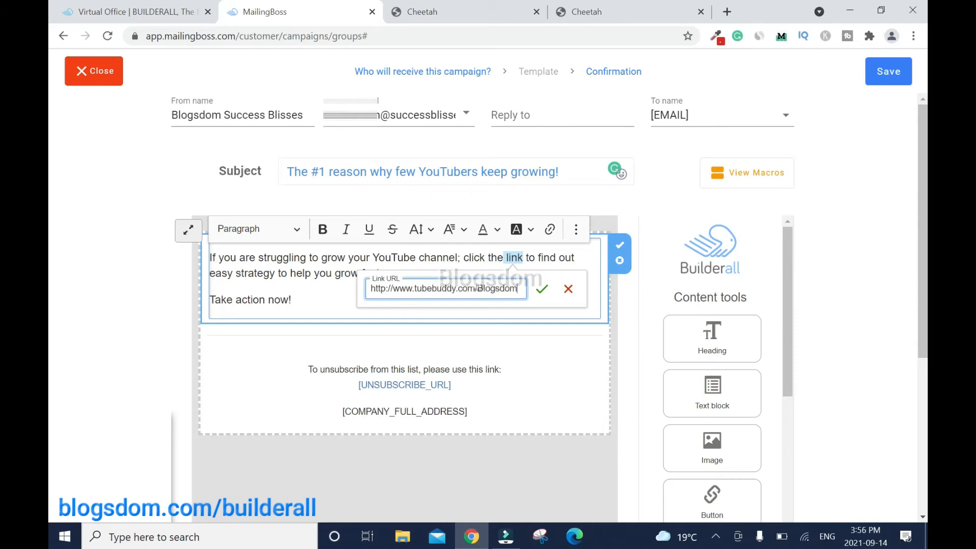
key(ctrl+a)
key(ctrl+c)
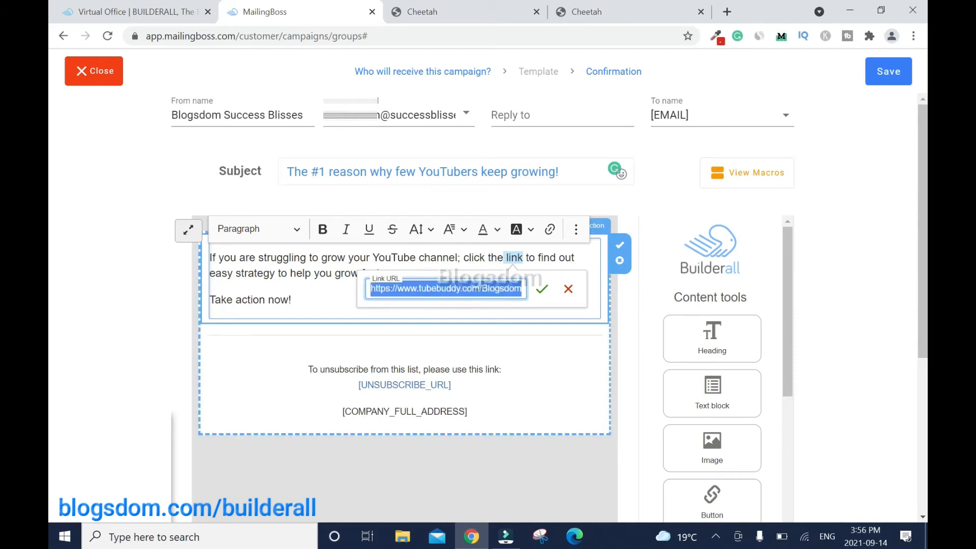
key(Return)
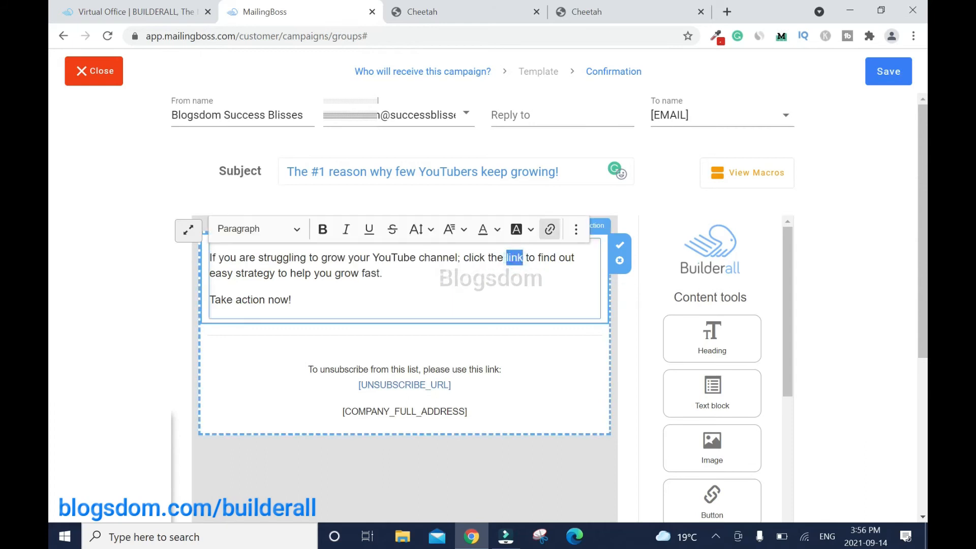
click(322, 228)
click(345, 229)
Link the "Take action now!" line to the copied TubeBuddy address and save the email template
click(576, 289)
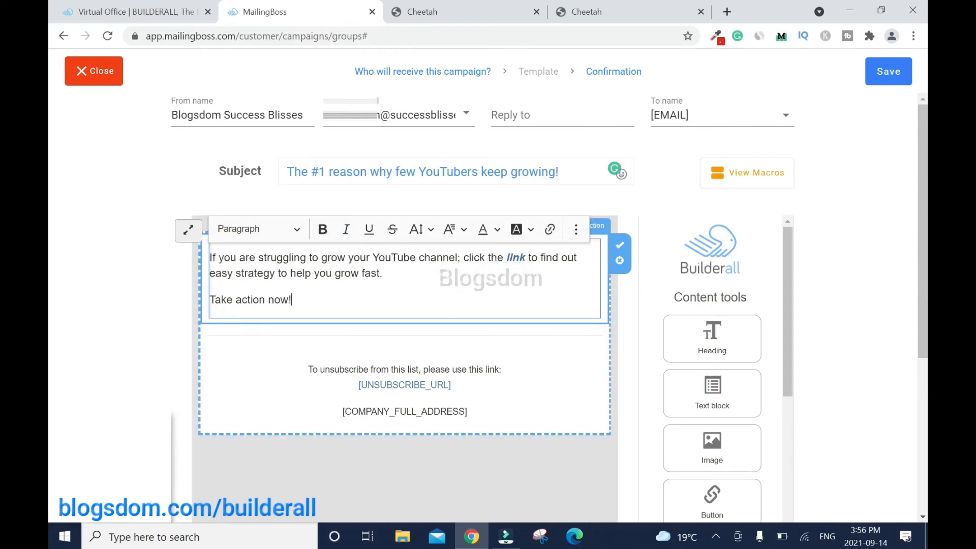
key(shift+Home)
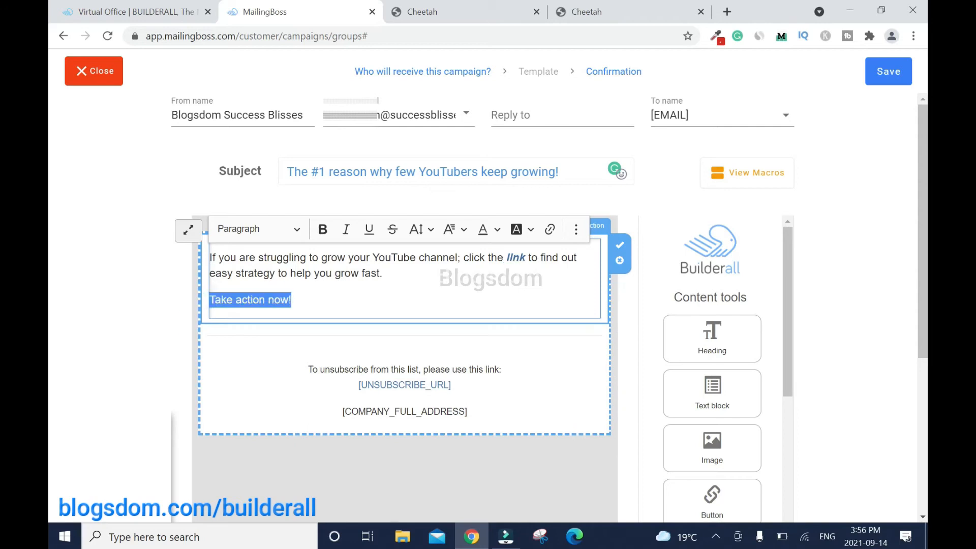
click(549, 229)
key(ctrl+v)
click(418, 267)
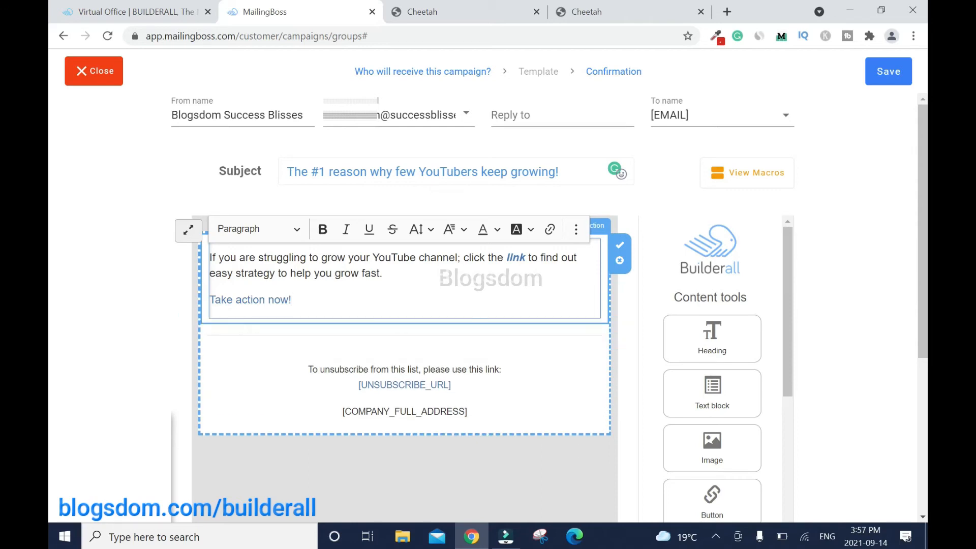
click(894, 71)
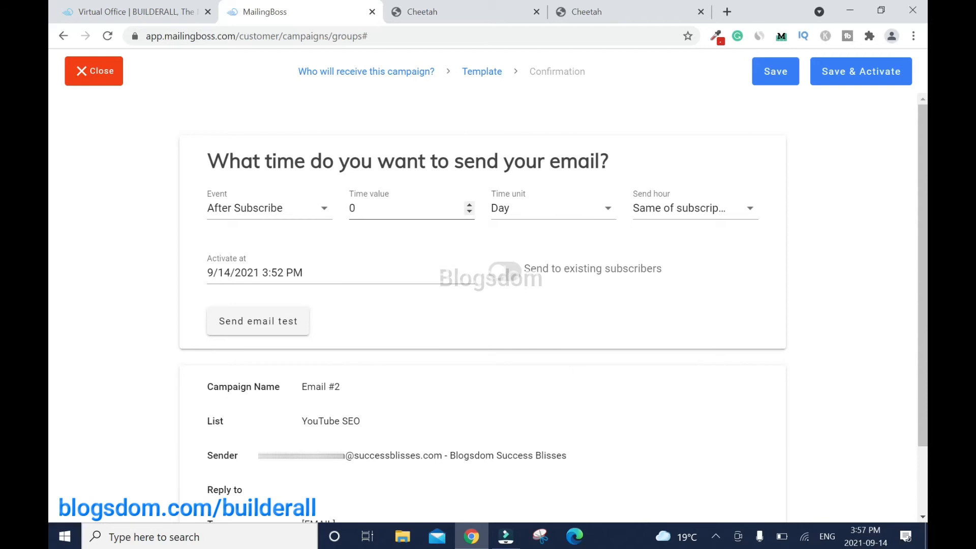
Save and activate Email #2 with a 3-day delay after subscribing, and update the sequence
double_click(469, 206)
click(469, 205)
click(777, 74)
click(862, 77)
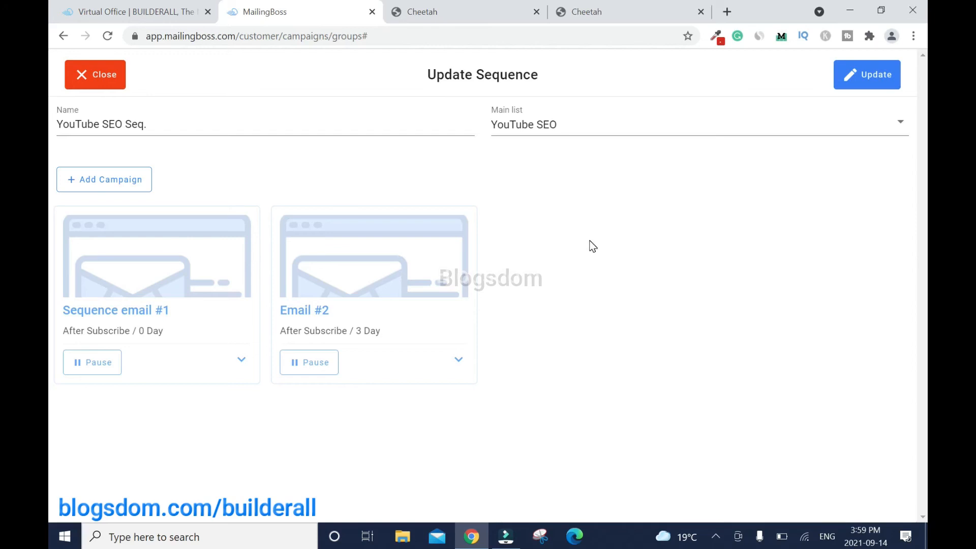
click(891, 77)
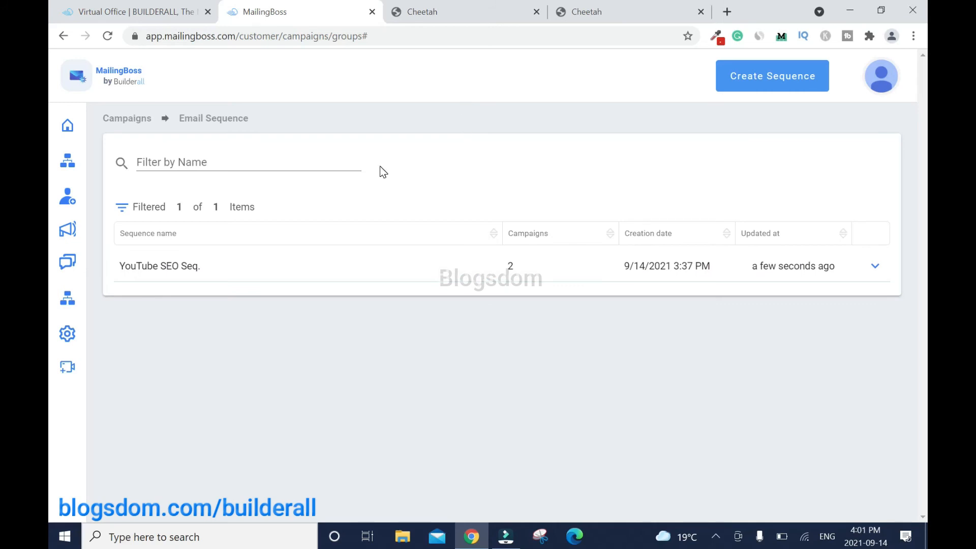
Switch to Cheetah, republish the YouTube SEO site, and go to the open editor of its home page
click(492, 11)
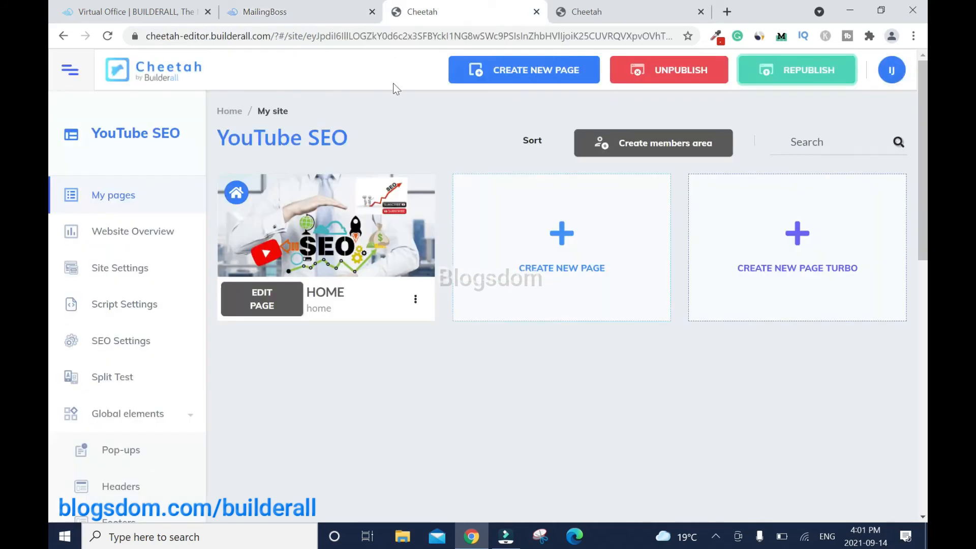
click(803, 77)
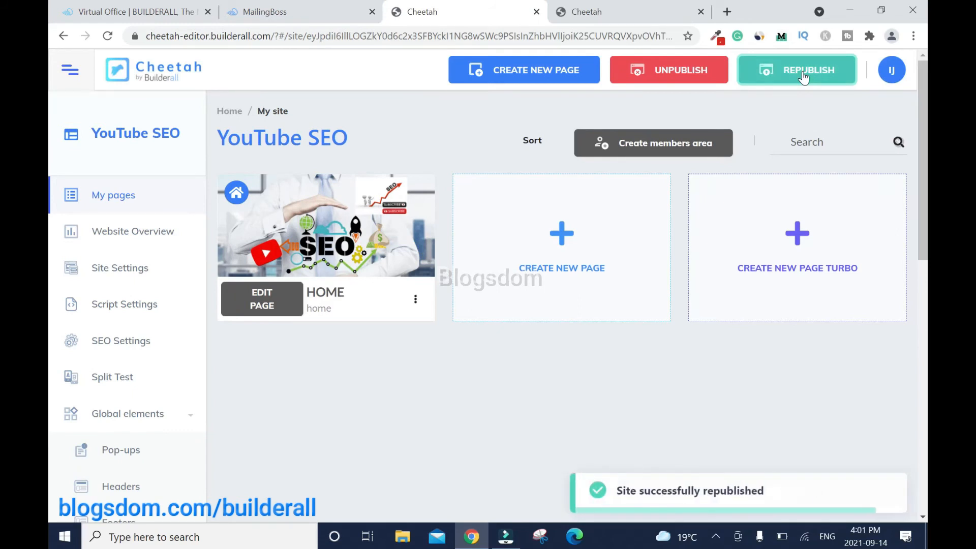
click(602, 16)
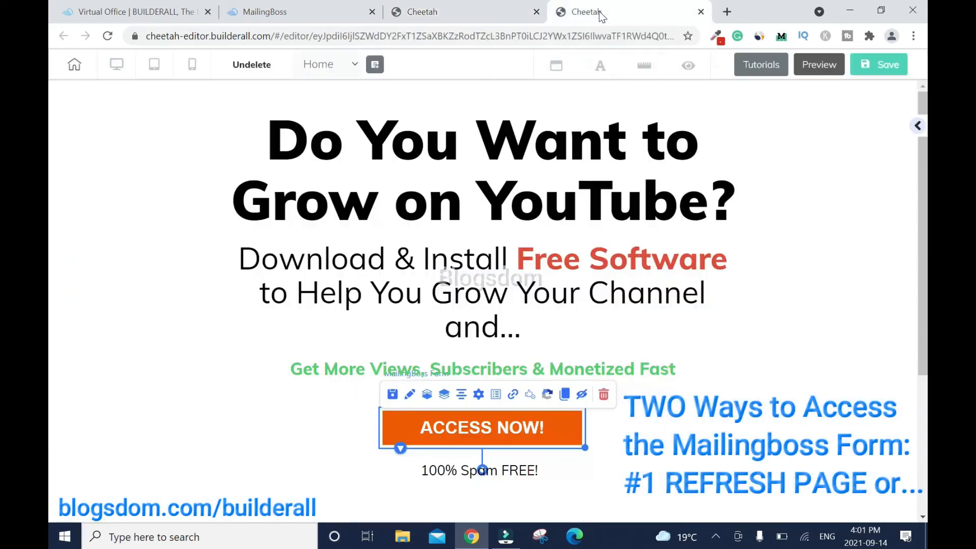
Reload the page editor, look through the MailingBoss form list, and collapse the side panel
click(108, 35)
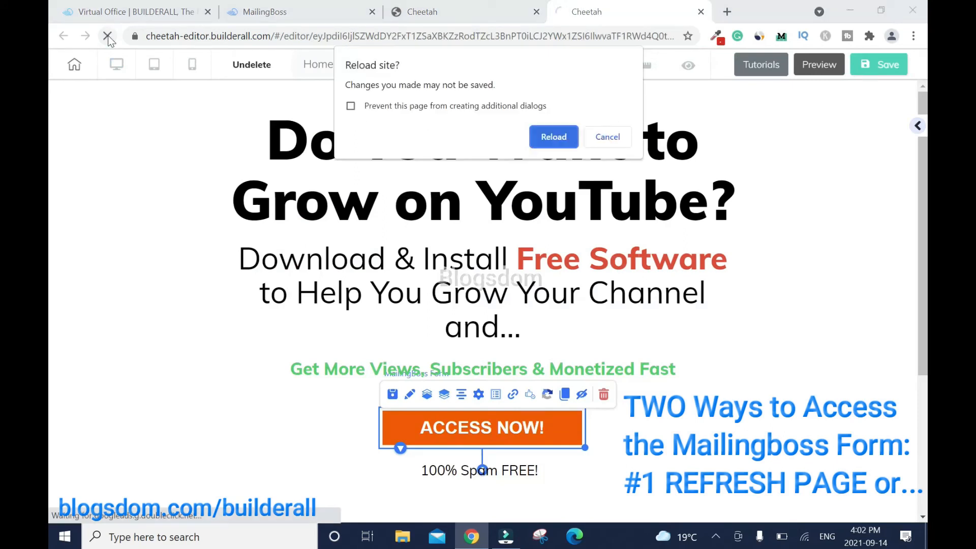
click(566, 137)
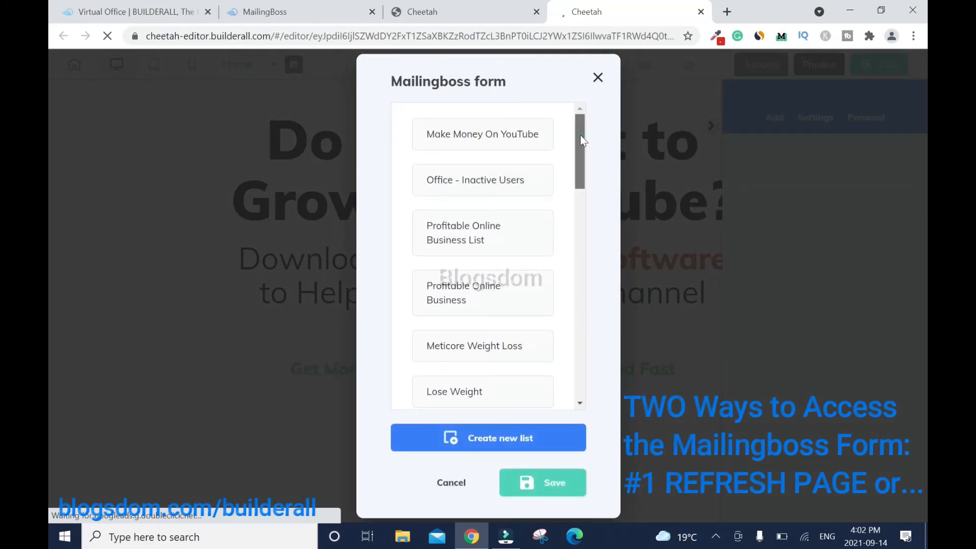
drag(580, 135, 577, 346)
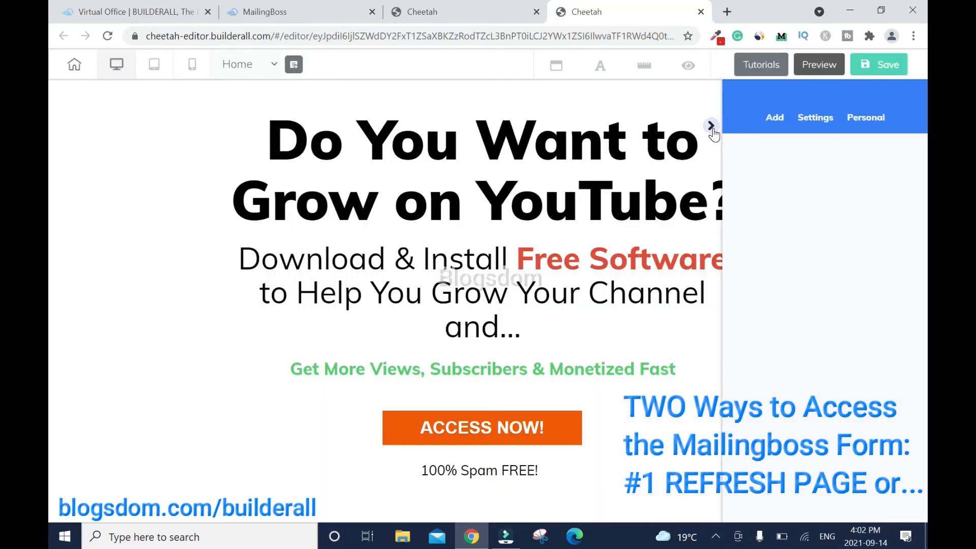
click(710, 126)
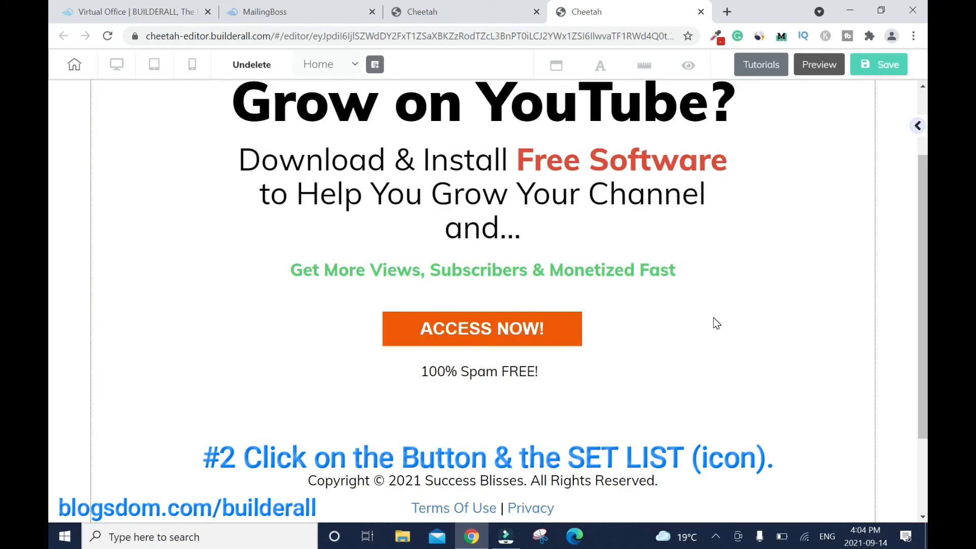
Connect the "ACCESS NOW!" opt-in form to the "Default Form / YouTube SEO" list and save the choice
click(577, 327)
click(479, 302)
drag(581, 175, 577, 392)
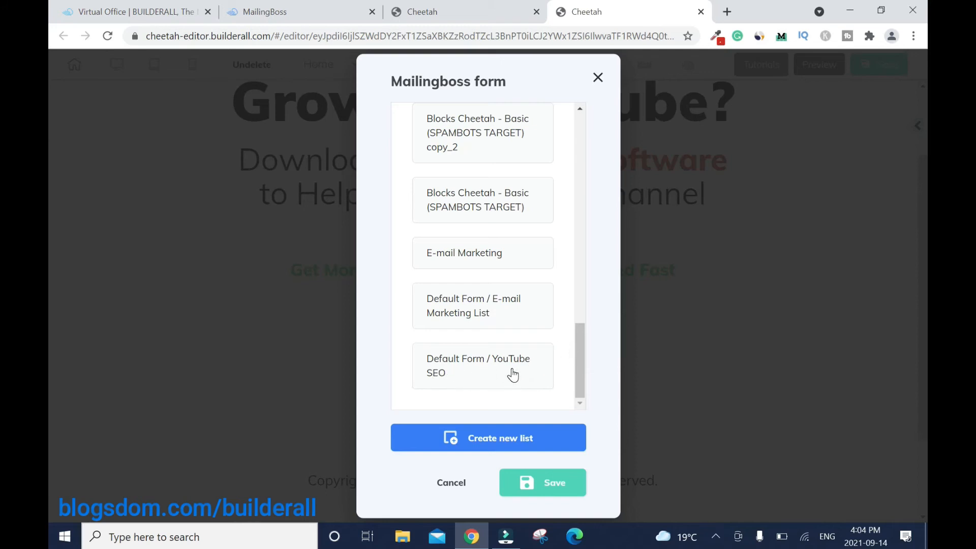
click(512, 374)
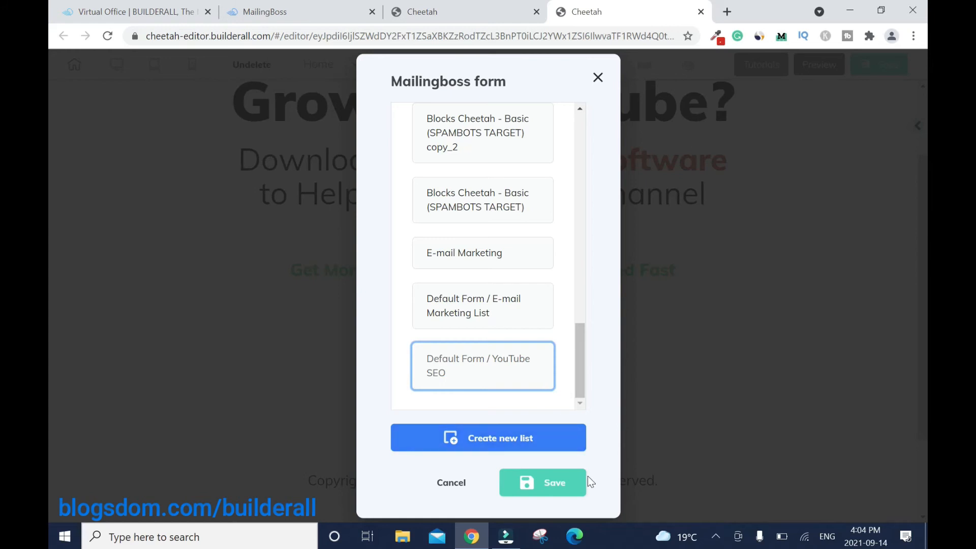
click(560, 489)
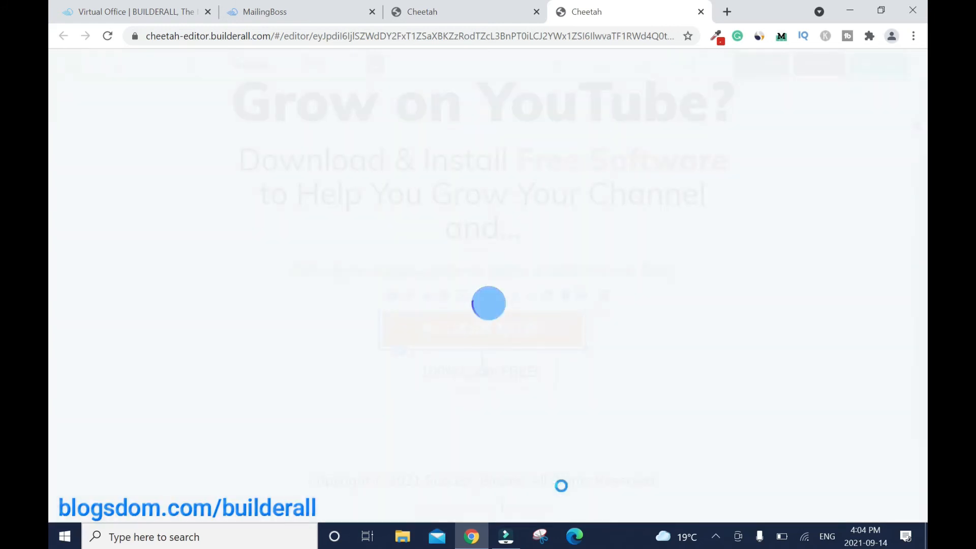
Move the "100% Spam FREE!" text below the form's button, and widen the opt-in form and centre it on the page
drag(502, 382, 503, 406)
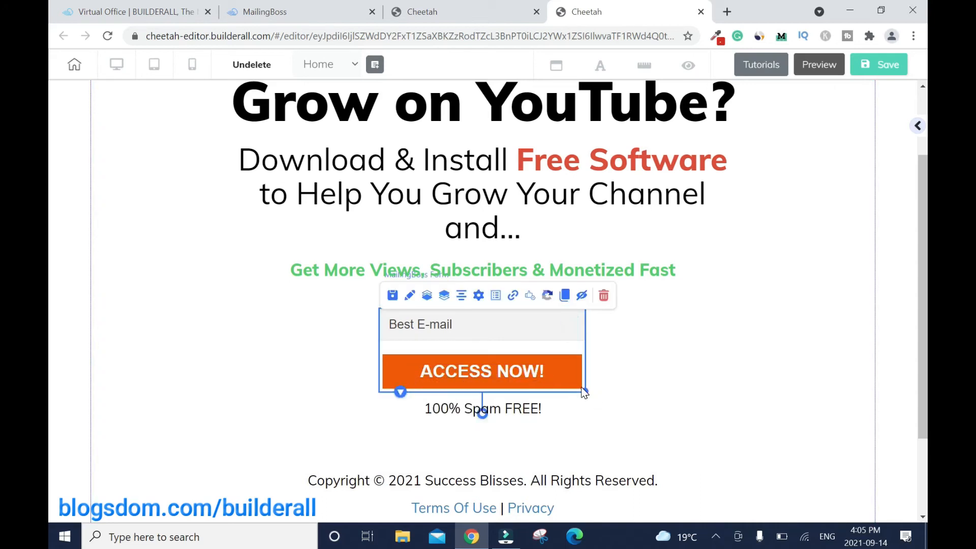
drag(581, 388, 686, 391)
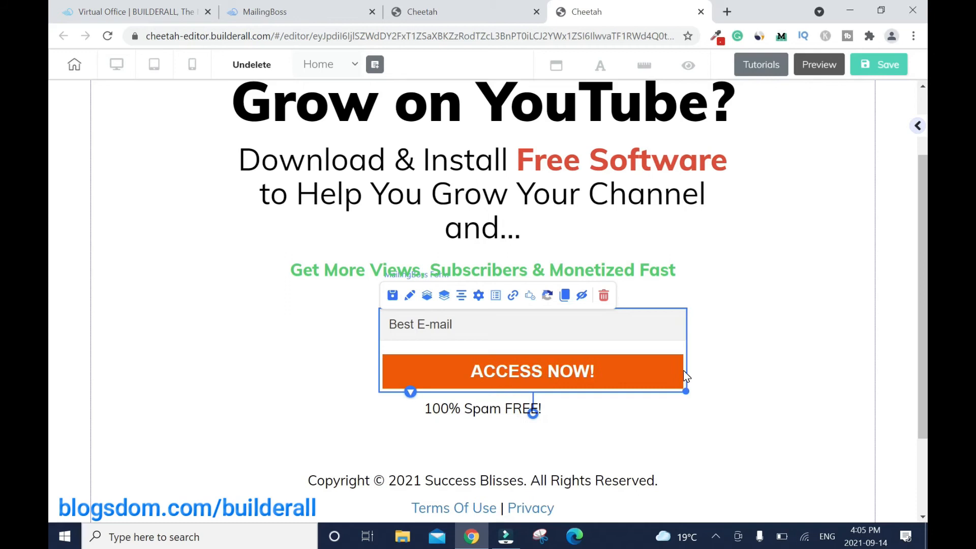
click(456, 301)
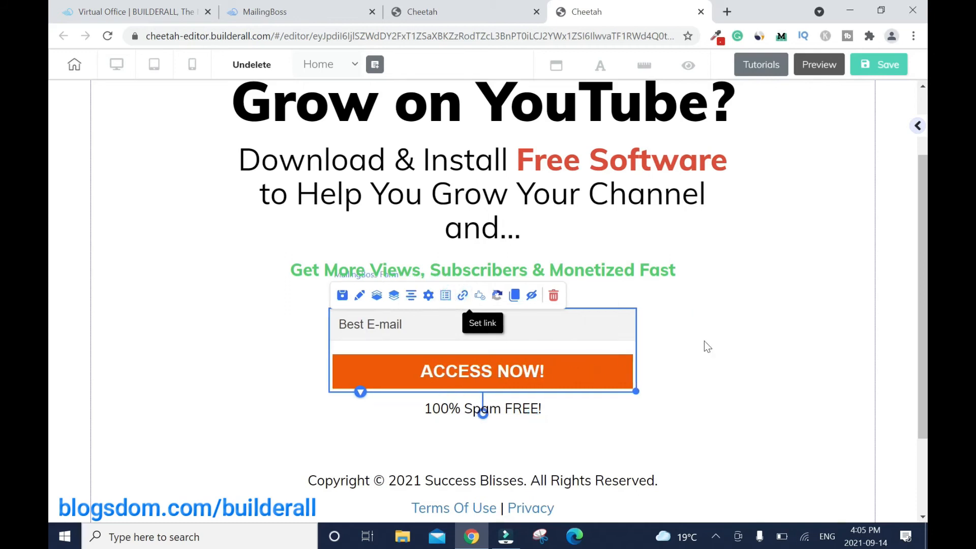
click(742, 349)
click(499, 324)
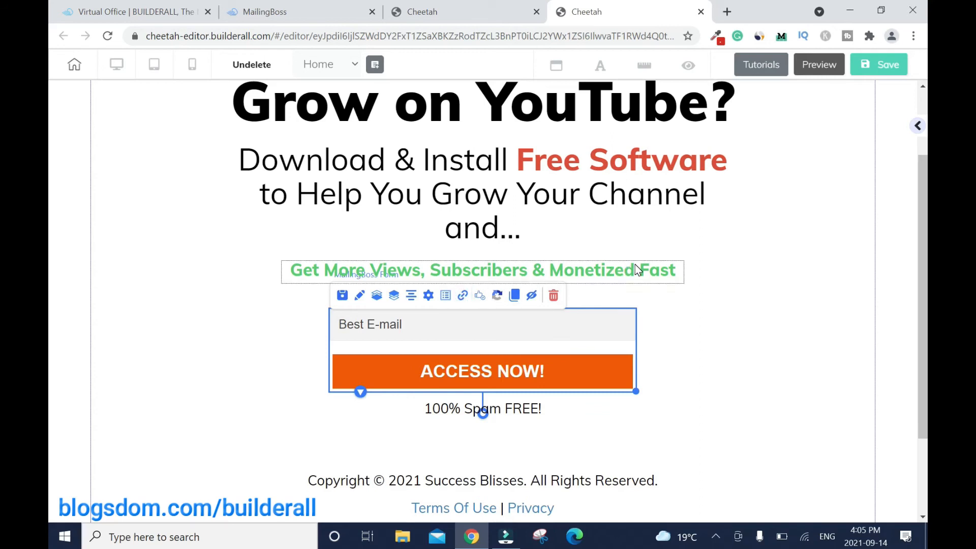
Reposition the green "Get More Views, Subscribers & Monetized Fast" line between the subheading and the form, and centre it
drag(638, 269, 634, 248)
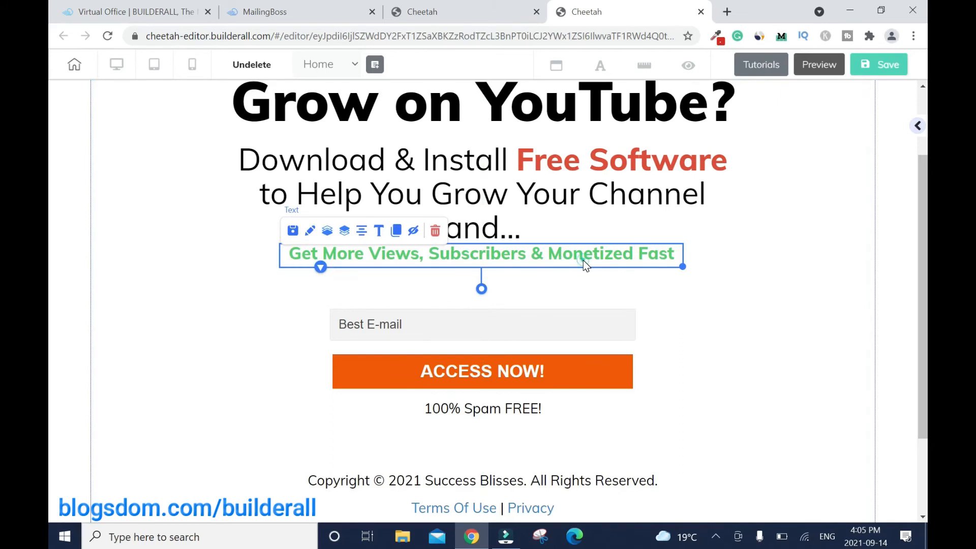
drag(582, 264, 580, 268)
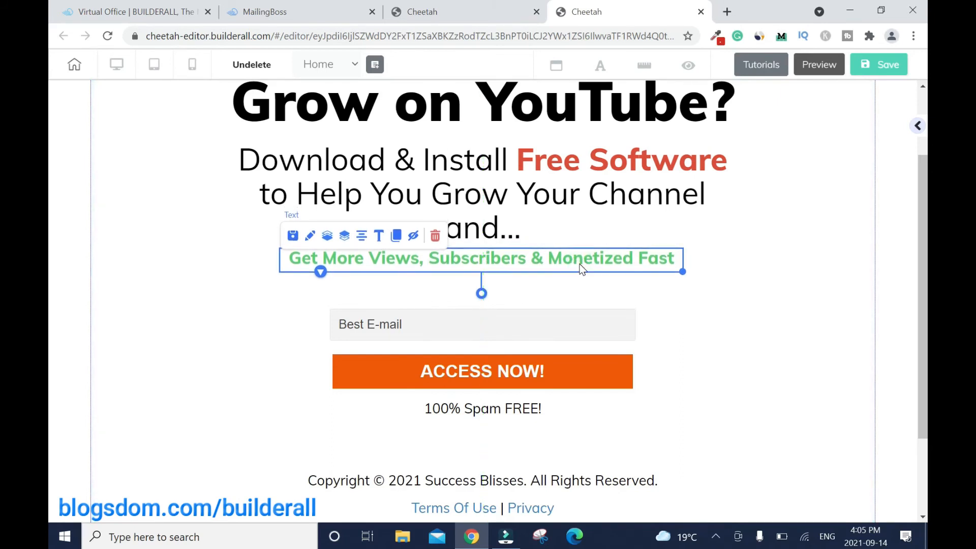
click(361, 237)
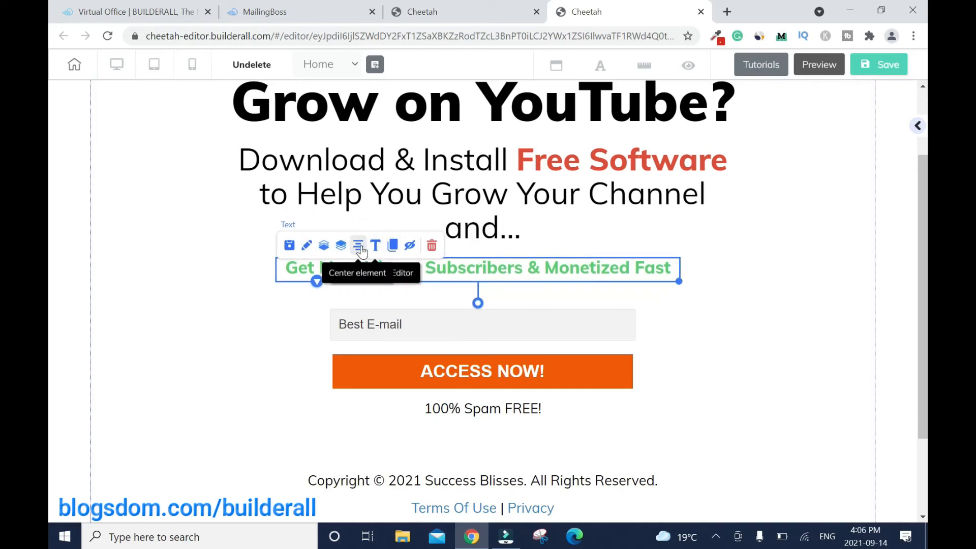
click(778, 285)
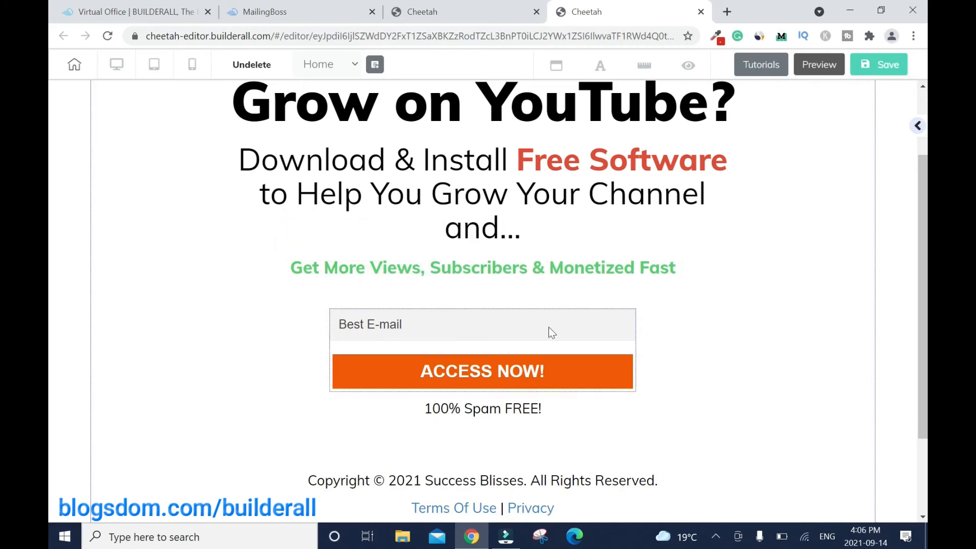
click(509, 338)
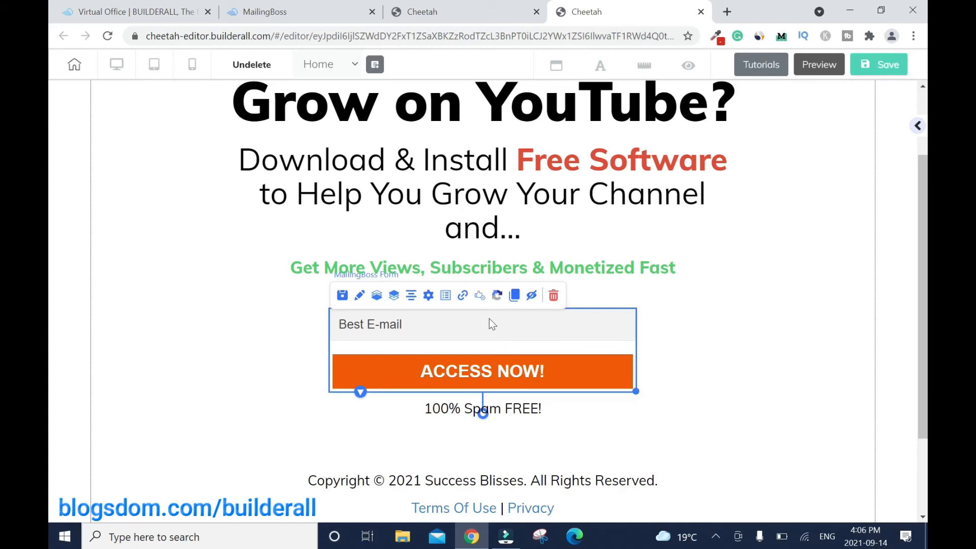
click(463, 297)
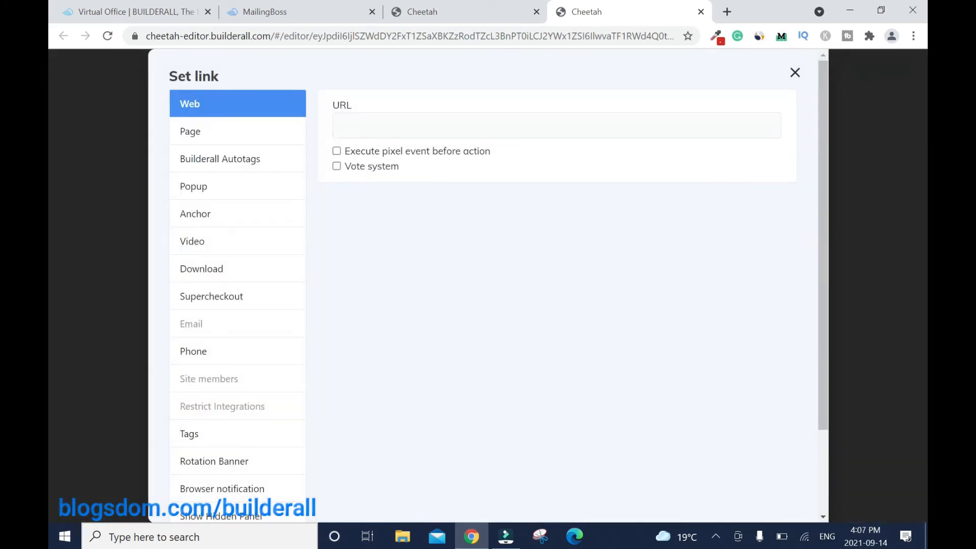
click(370, 122)
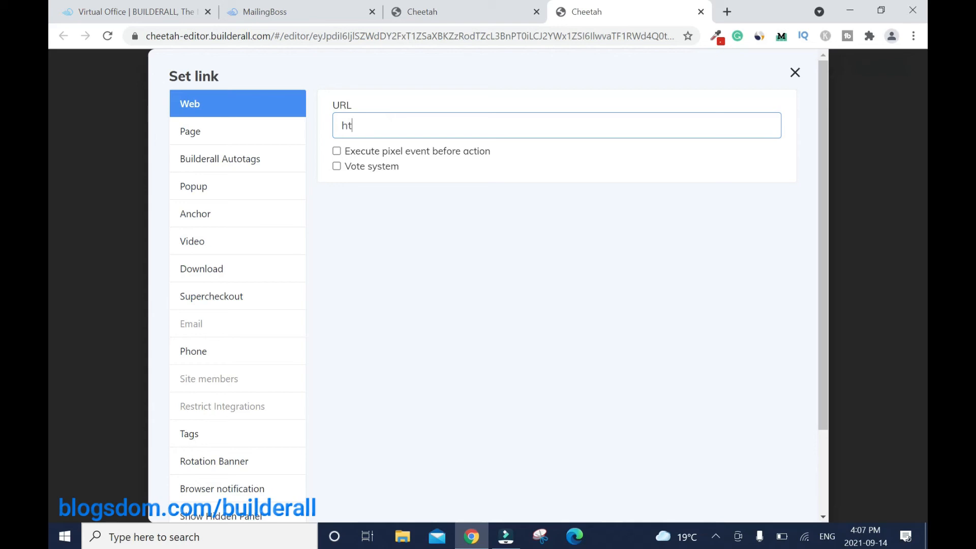
text(https://www.tubebuddy.com/Blogsdom)
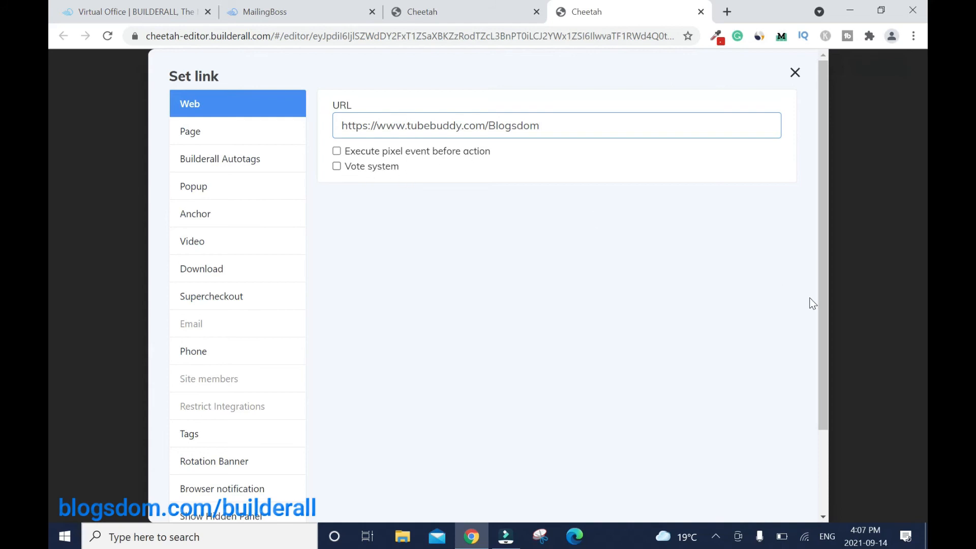
drag(826, 238, 835, 383)
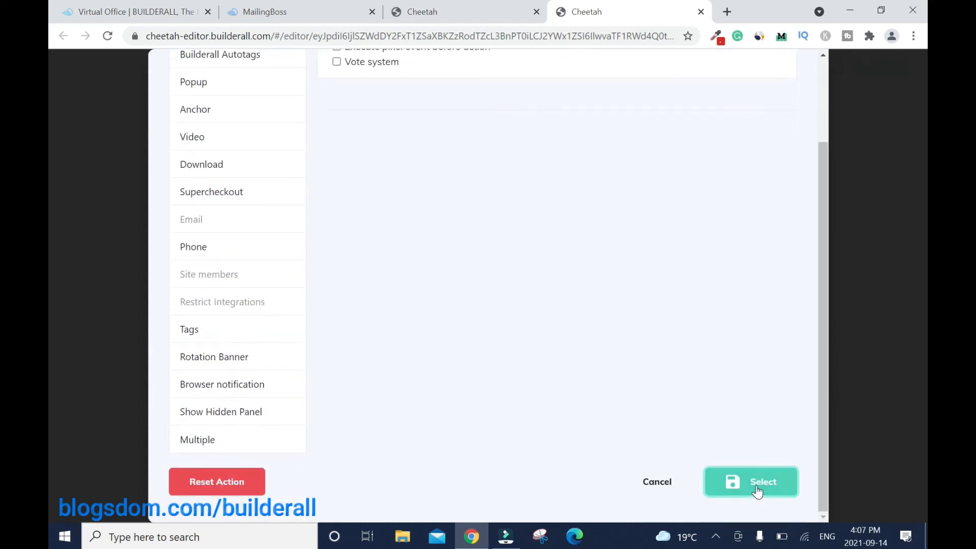
click(756, 487)
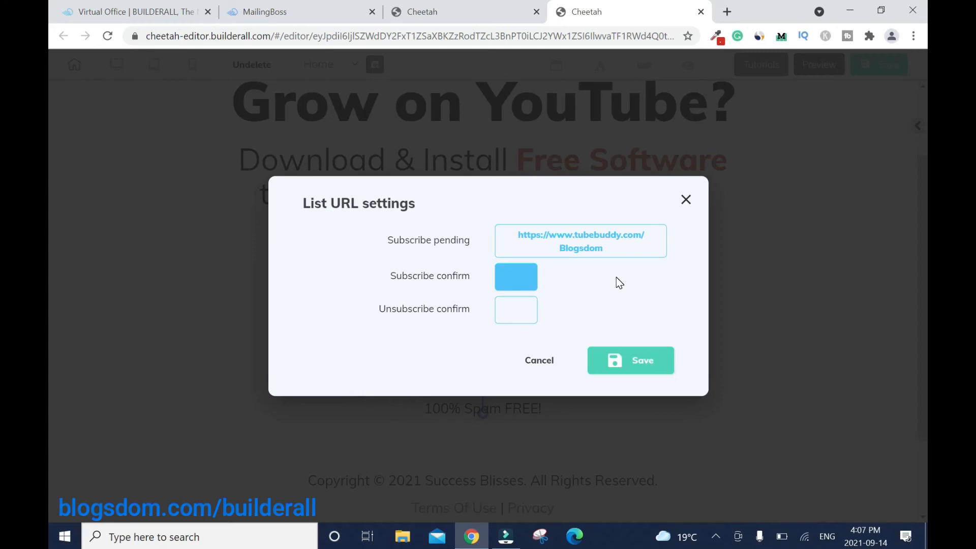
click(516, 280)
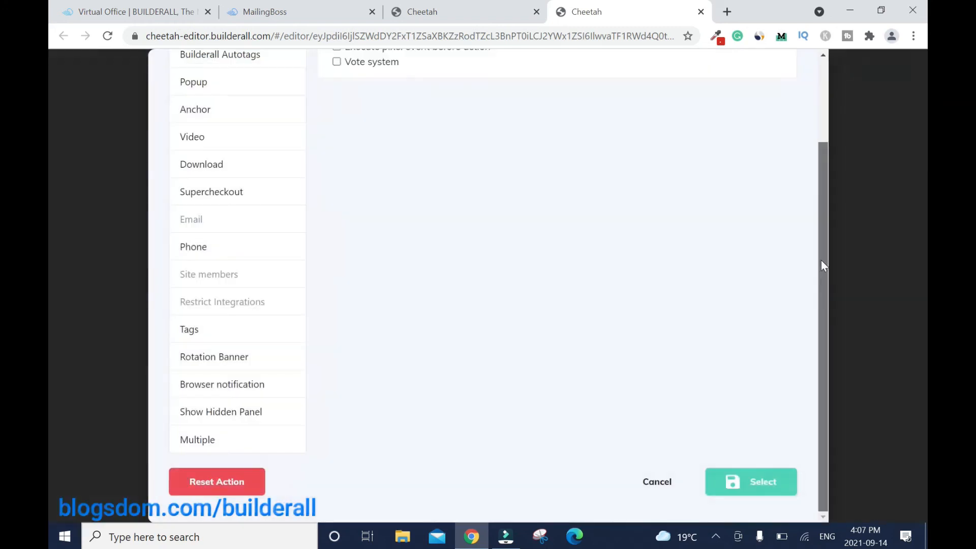
drag(822, 261, 815, 184)
right_click(487, 123)
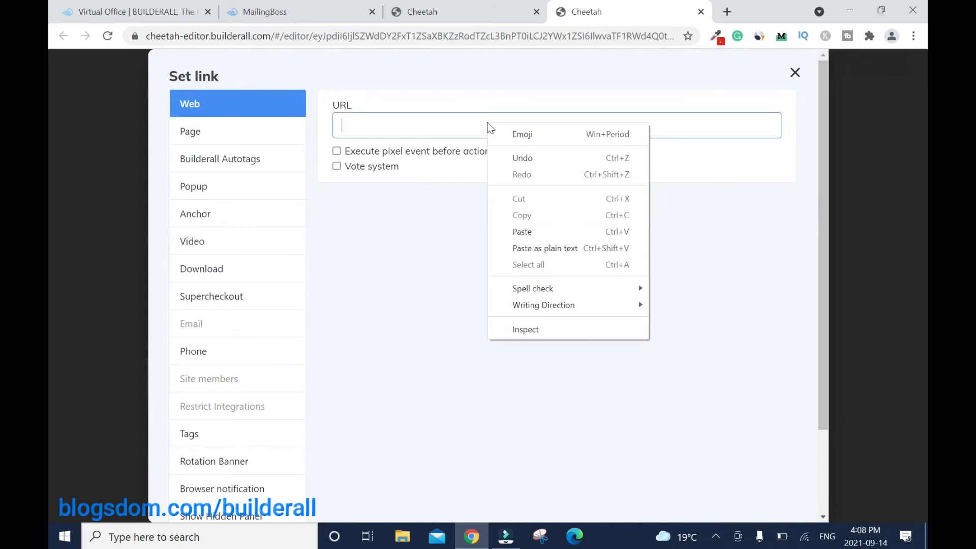
click(528, 231)
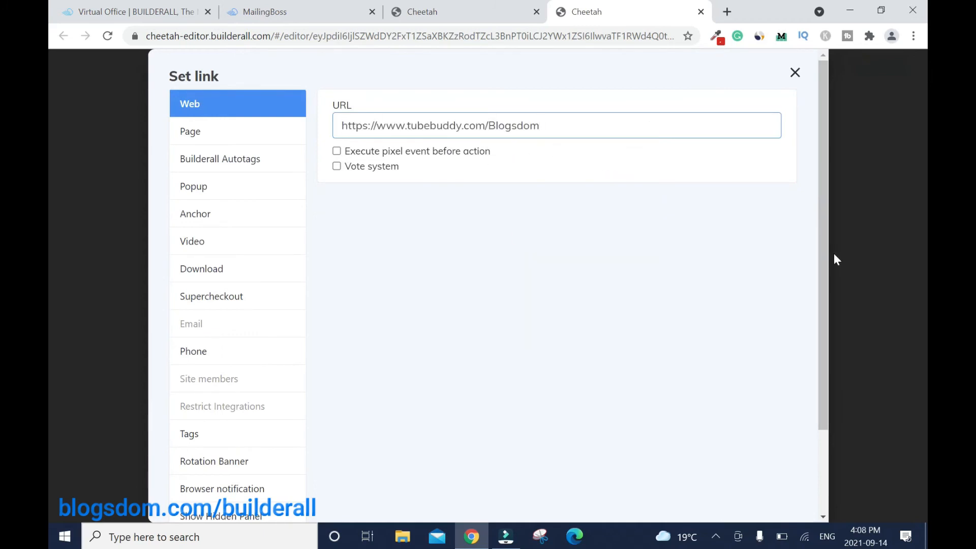
scroll(817, 315, down, 3)
click(738, 477)
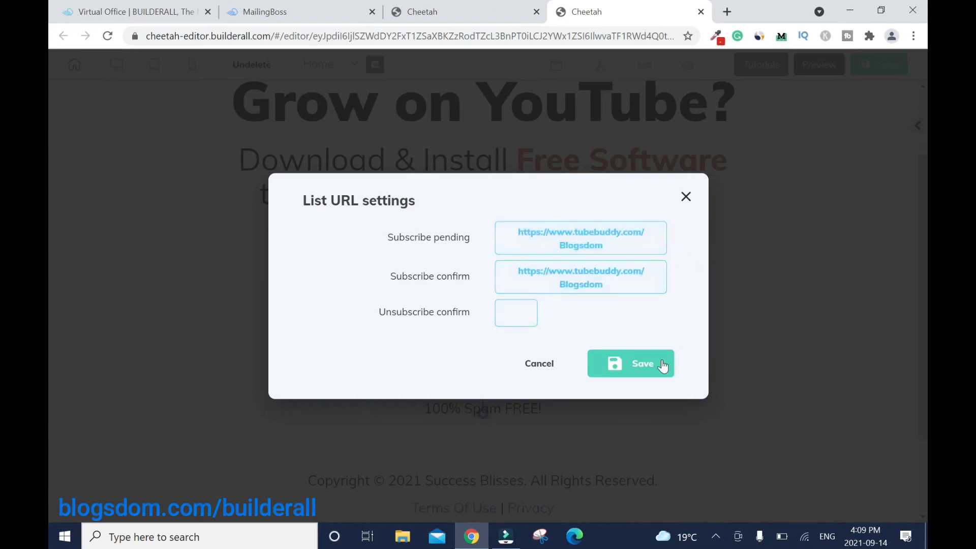
click(646, 362)
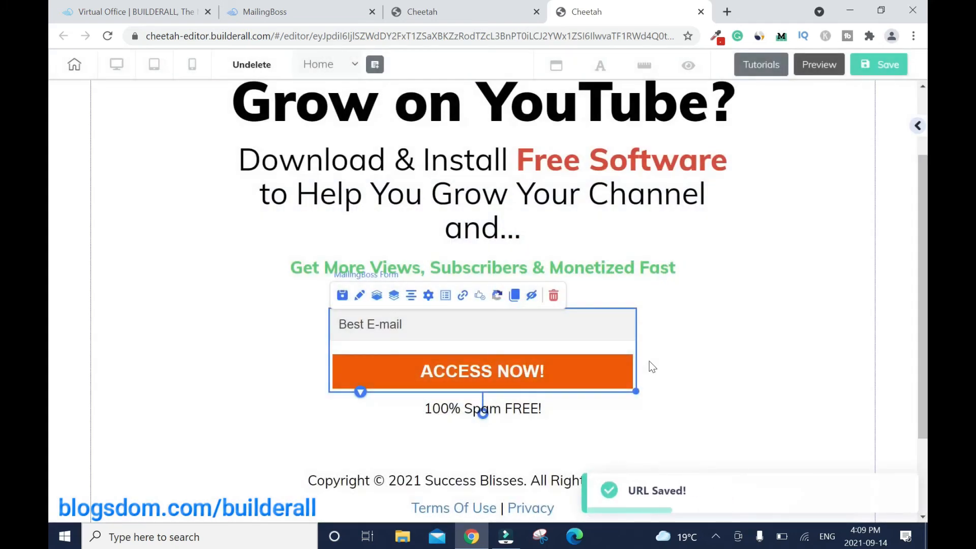
click(887, 273)
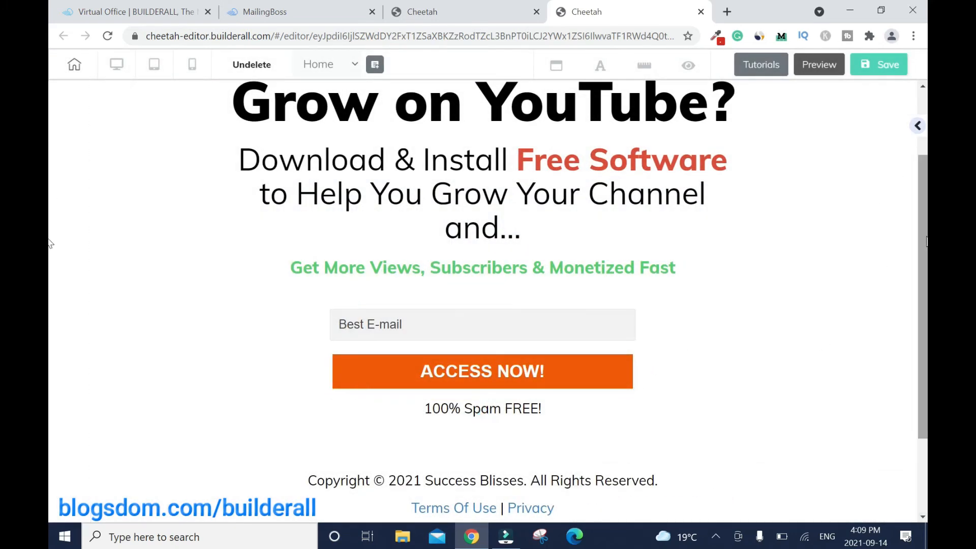
Save the page and publish the site, closing the publishing confirmation
drag(924, 243, 923, 173)
click(878, 72)
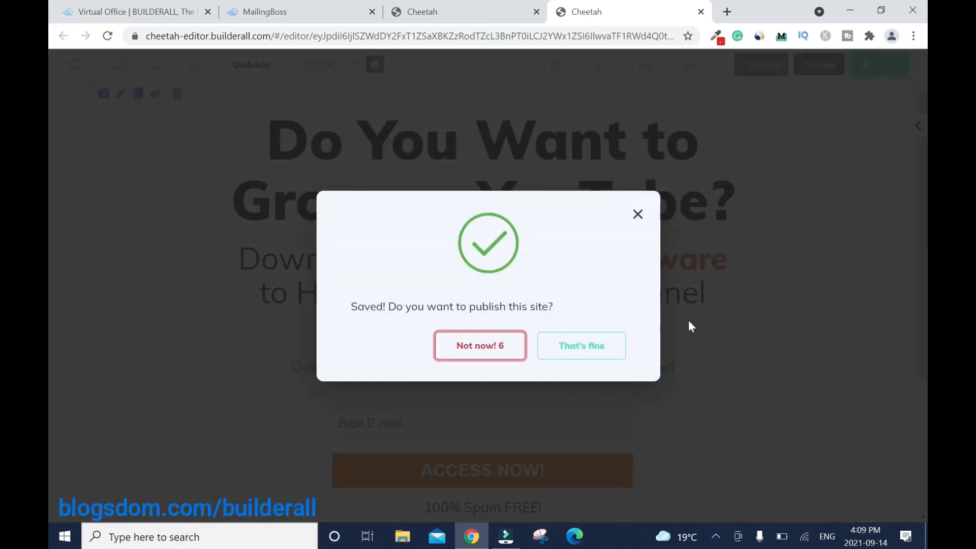
click(589, 354)
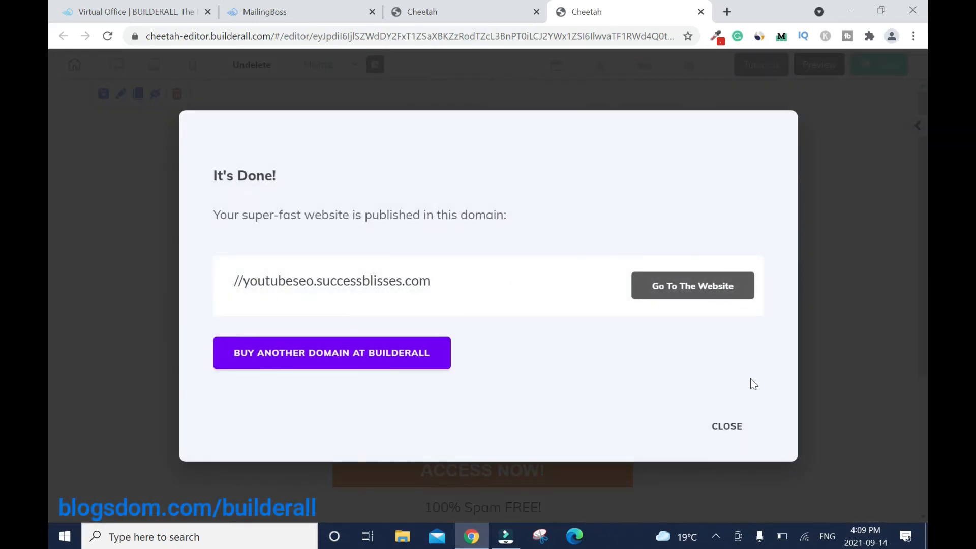
click(731, 425)
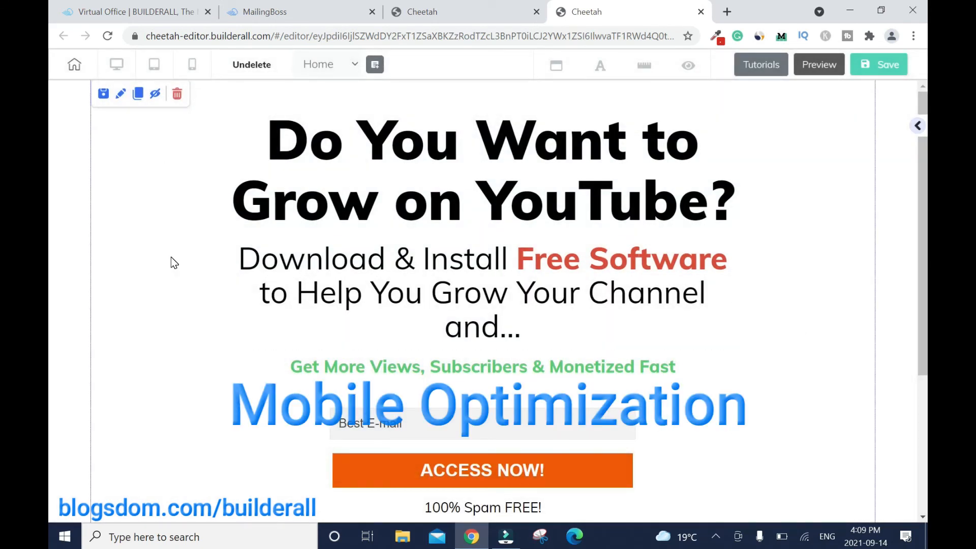
In the mobile version of the page, move the "Do You Want to Grow on YouTube?" headline above the e-mail form
click(192, 64)
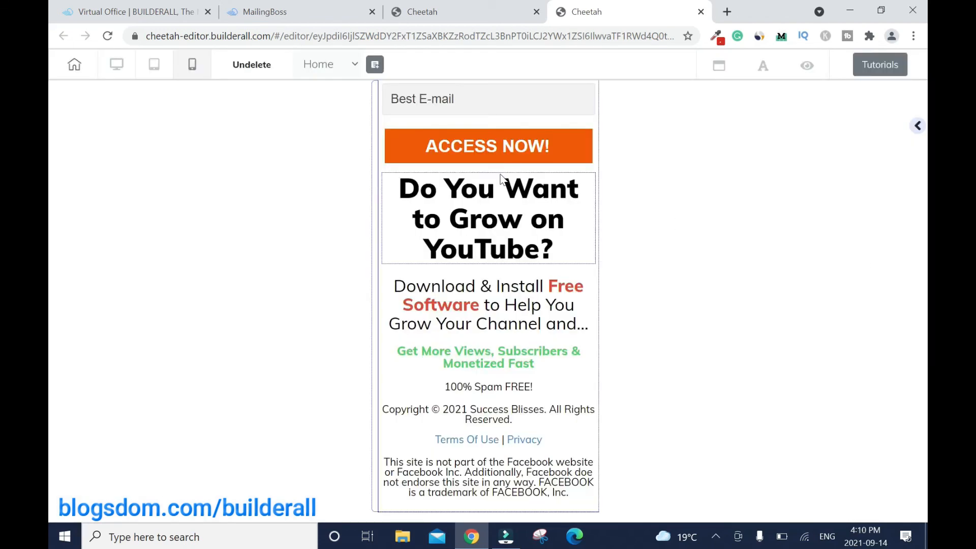
click(551, 204)
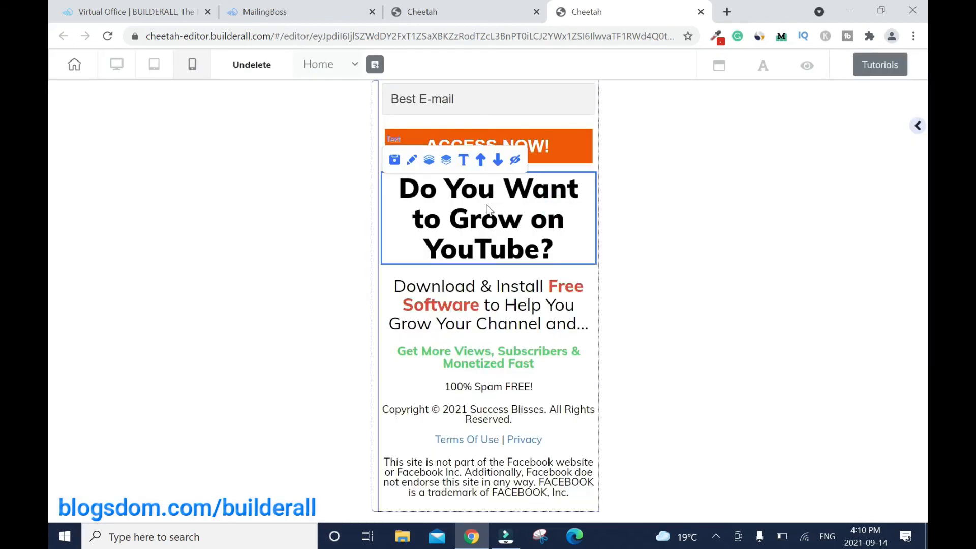
click(479, 161)
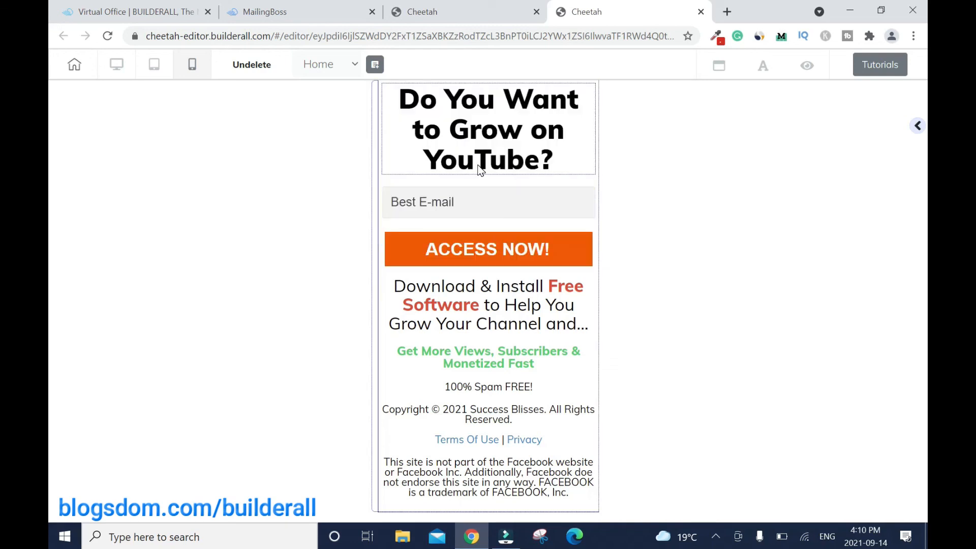
Move the "Download & Install Free Software" subheading and the green "Get More Views" line above the mobile e-mail form
click(541, 305)
click(481, 263)
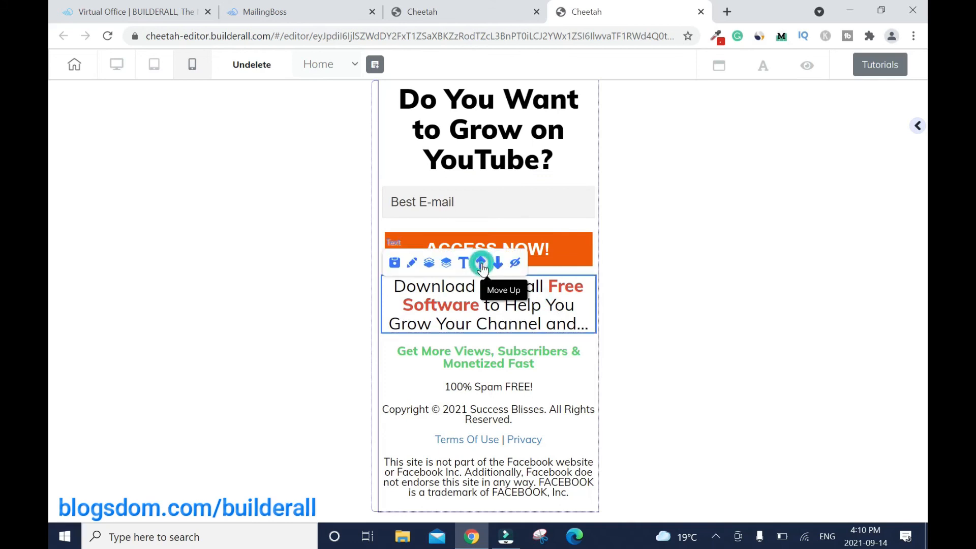
click(516, 363)
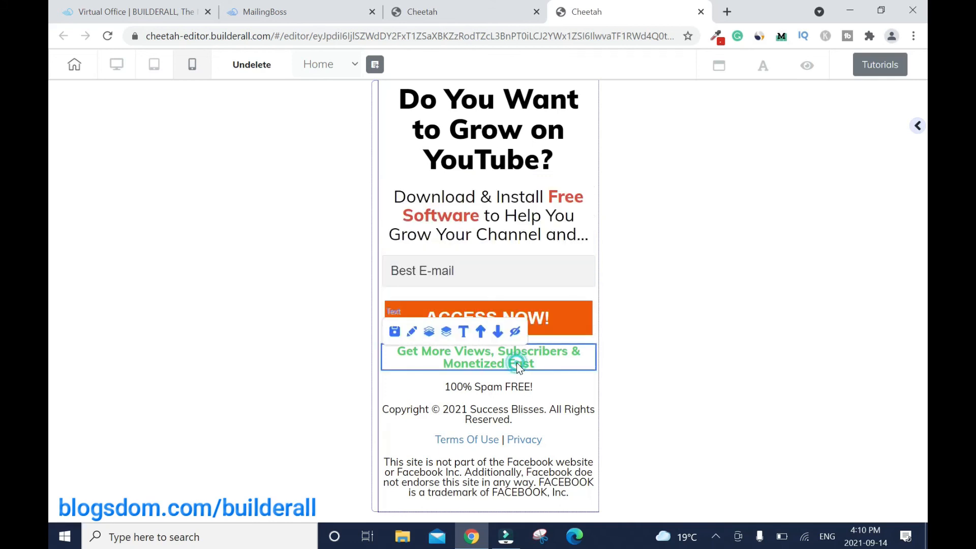
click(481, 332)
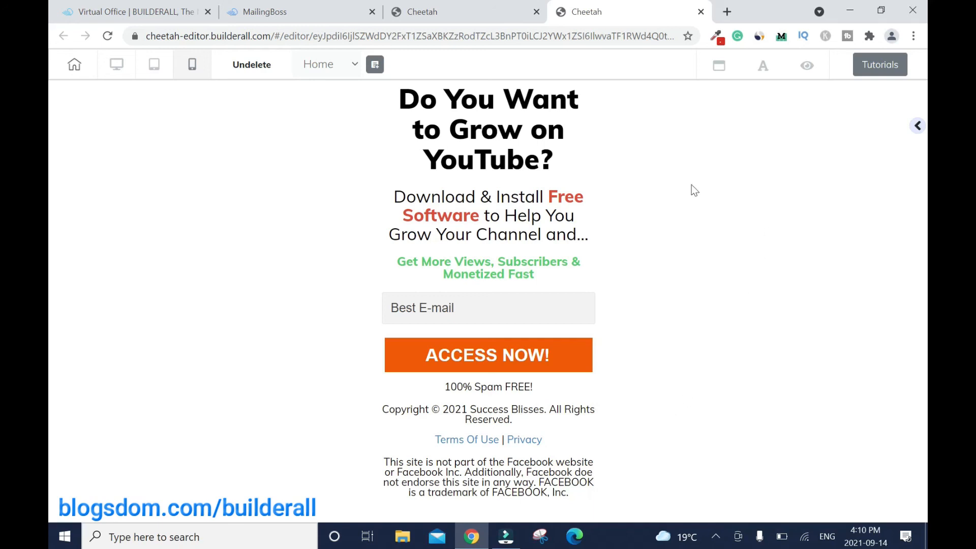
Compare the page layout in the tablet, desktop and mobile versions, ending in the desktop version
click(154, 71)
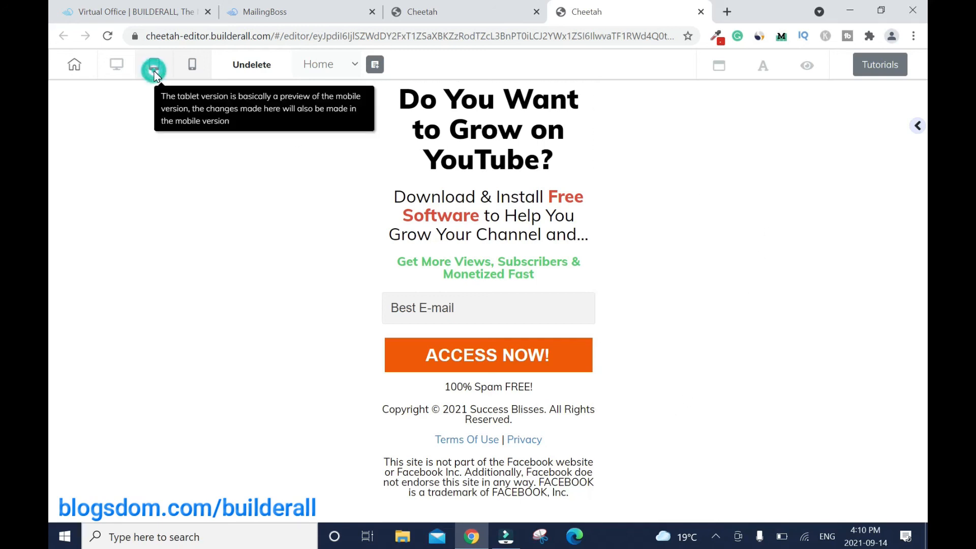
click(152, 68)
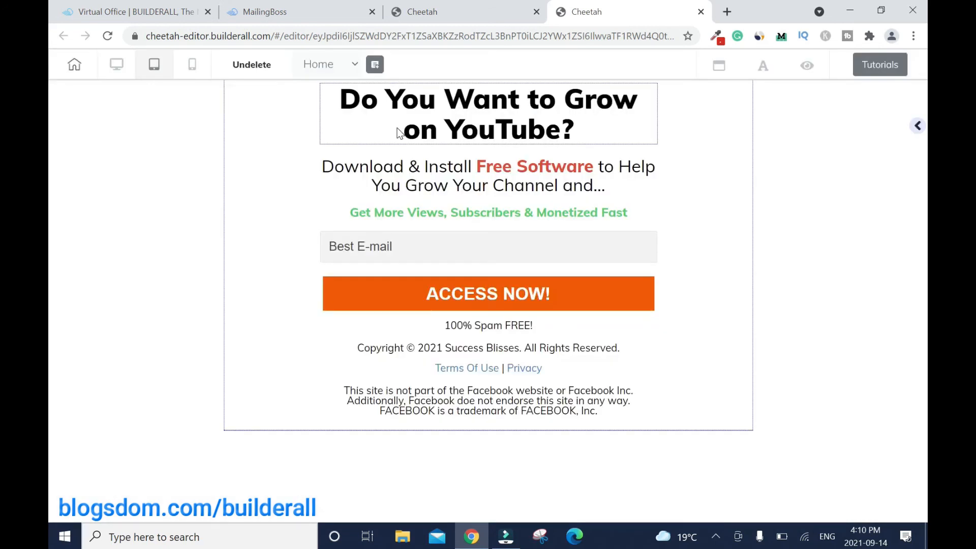
click(118, 64)
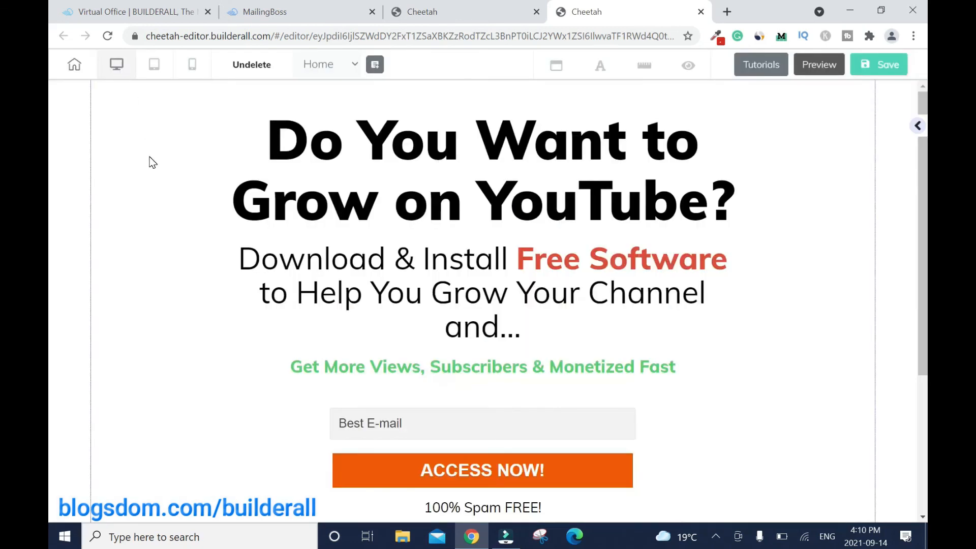
click(191, 65)
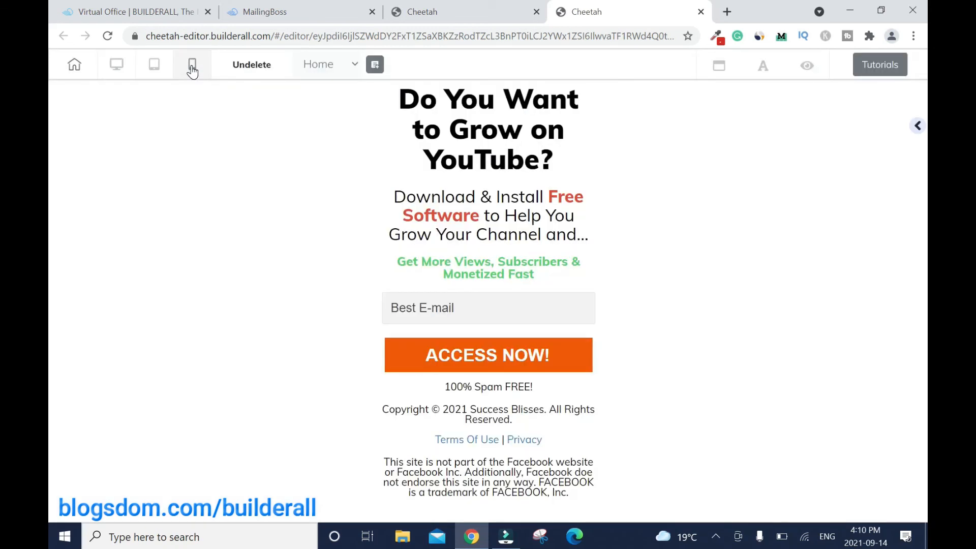
click(117, 65)
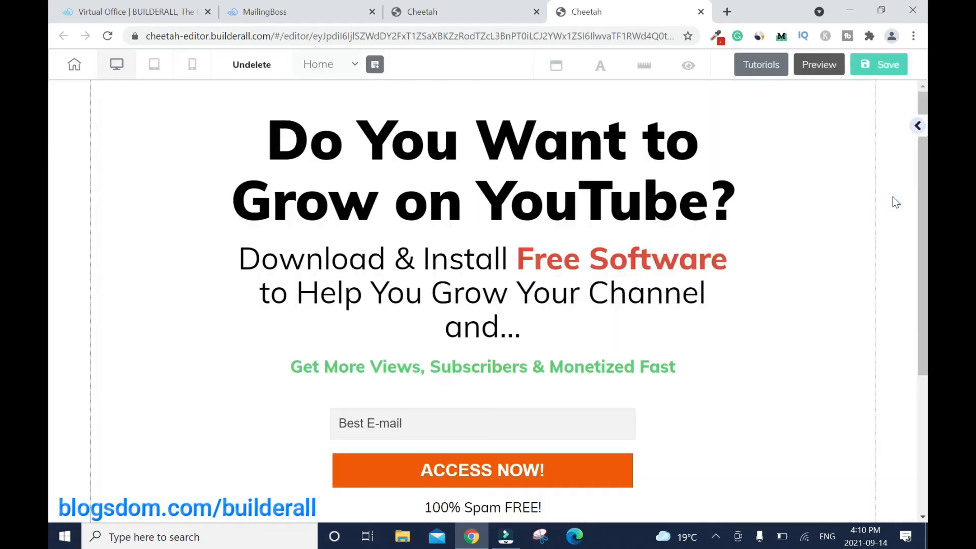
Save the mobile-optimized page, publish the site, and close the publishing confirmation
click(892, 66)
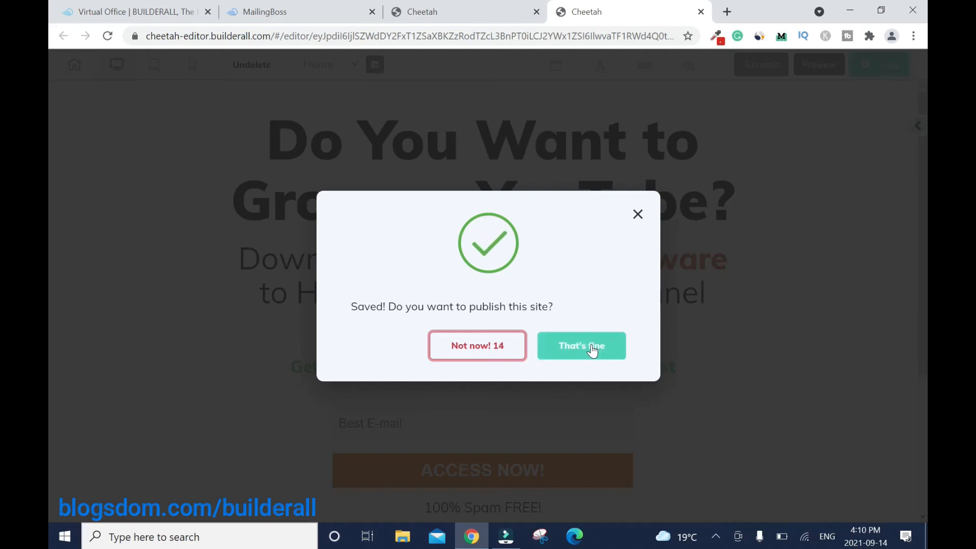
click(592, 349)
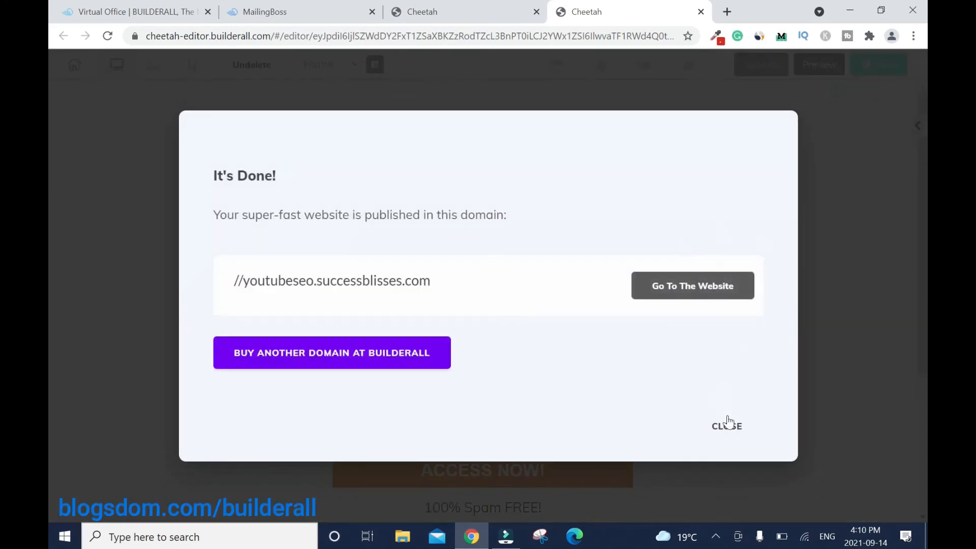
click(730, 426)
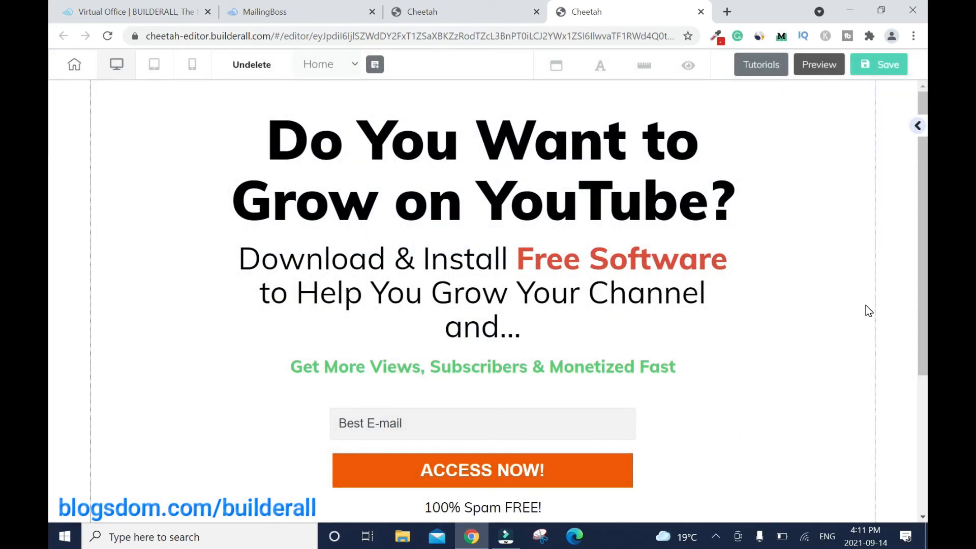
Republish the YouTube SEO site from its Cheetah pages overview and open the live Home page
click(453, 11)
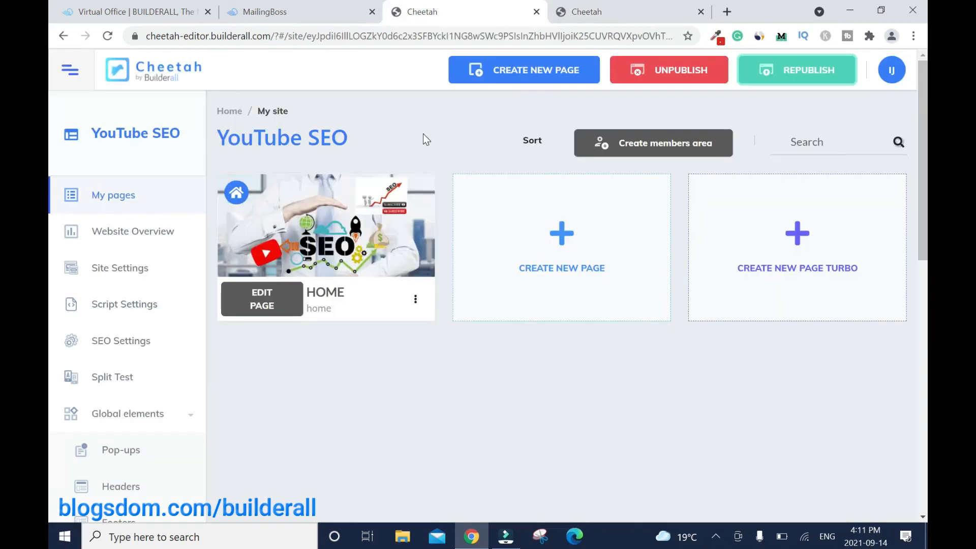
click(786, 81)
click(419, 301)
click(382, 386)
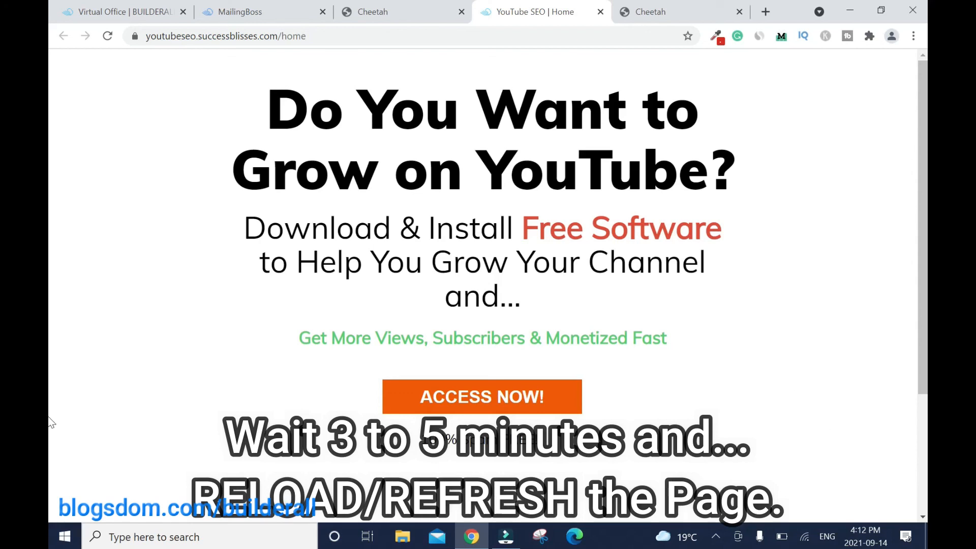
Reload the live landing page and examine its headline, opt-in form and footer
scroll(53, 401, down, 2)
scroll(53, 414, up, 2)
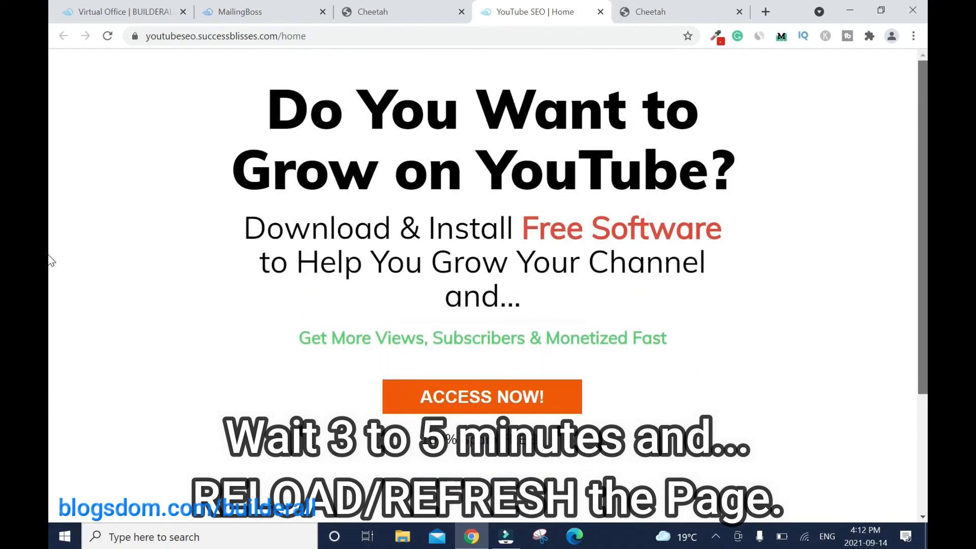
click(107, 36)
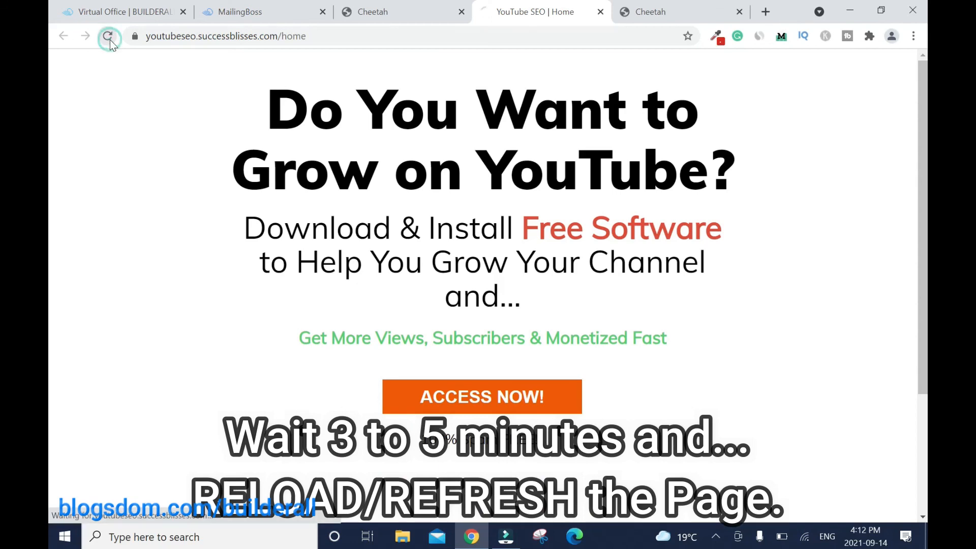
scroll(52, 364, down, 3)
scroll(52, 333, up, 2)
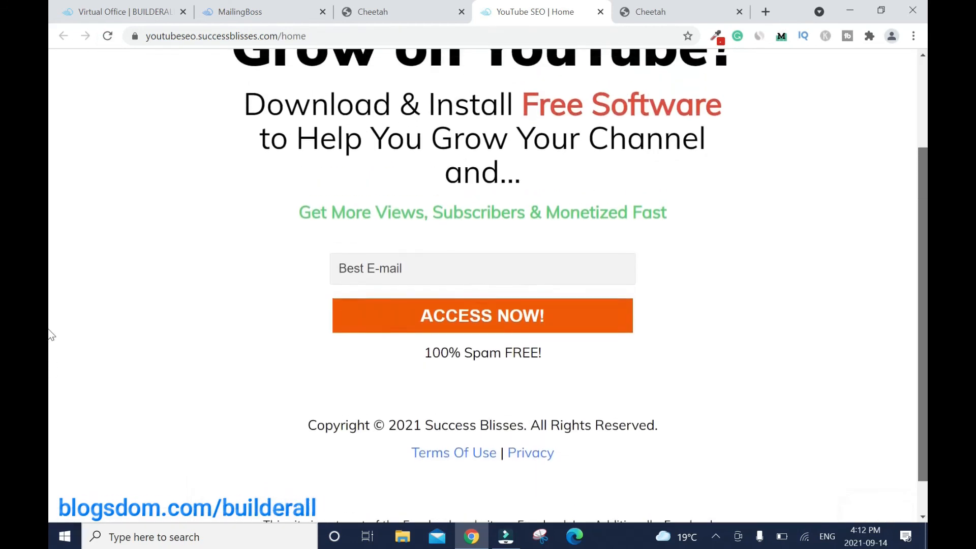
scroll(50, 229, up, 2)
scroll(52, 174, down, 3)
scroll(52, 381, up, 3)
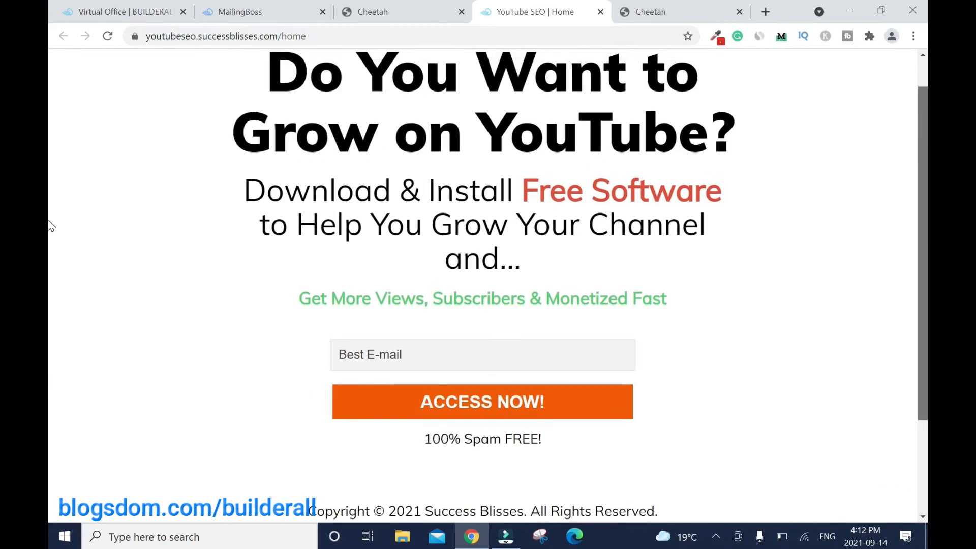
Test the live opt-in form by filling in an e-mail address and submitting it with ACCESS NOW!
drag(924, 211, 924, 241)
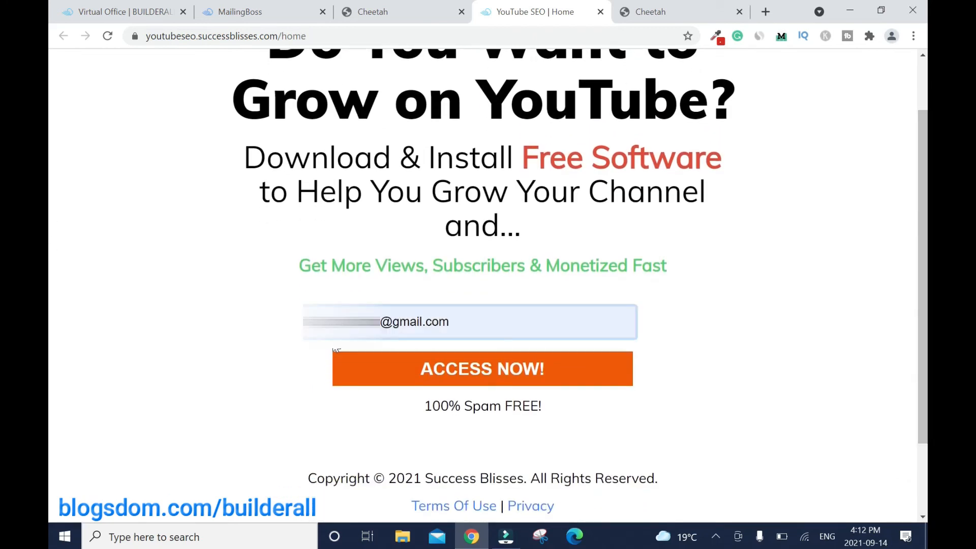
click(528, 375)
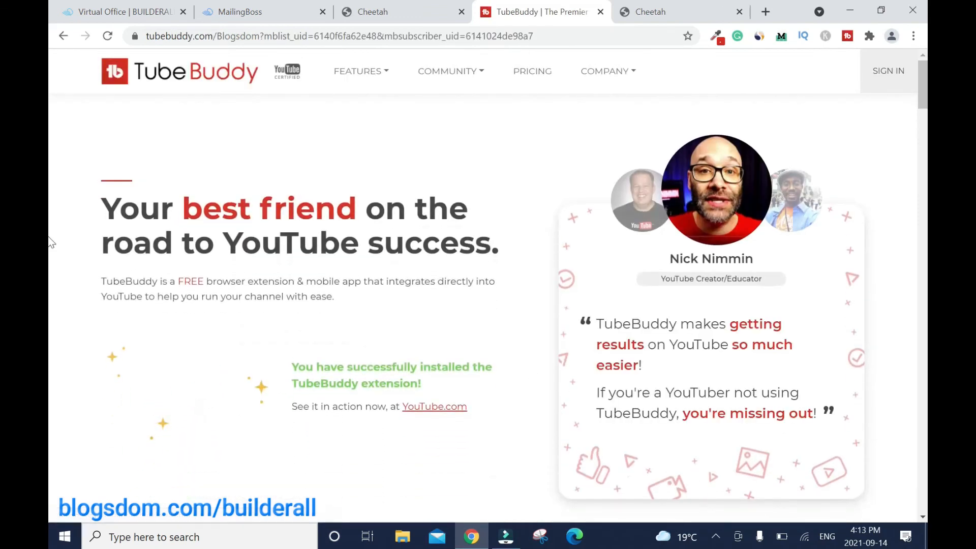
mouse_move(922, 94)
mouse_down()
mouse_move(926, 264)
mouse_move(927, 92)
mouse_up()
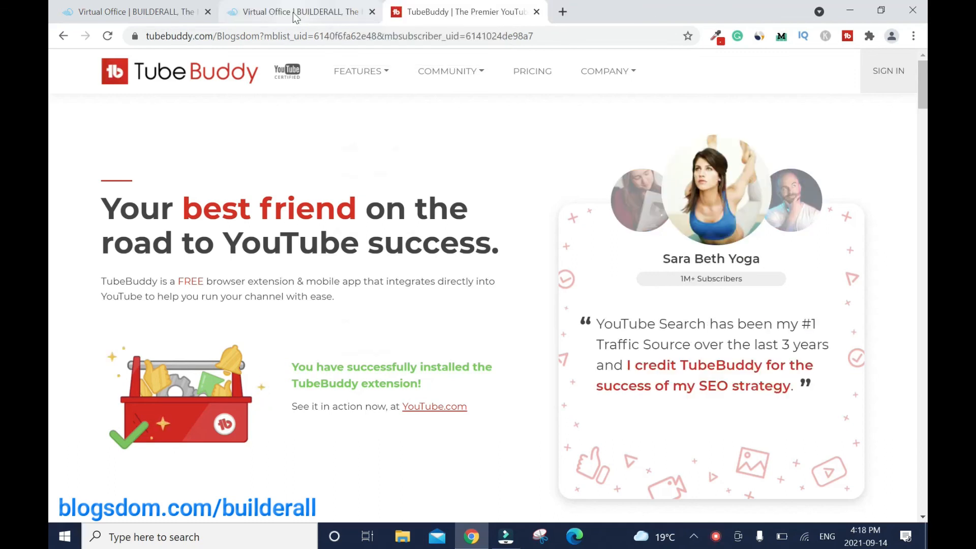
Open Mailingboss 5.0 from the Builderall office and show the subscriber lists to check the YouTube SEO list's subscribers
click(300, 12)
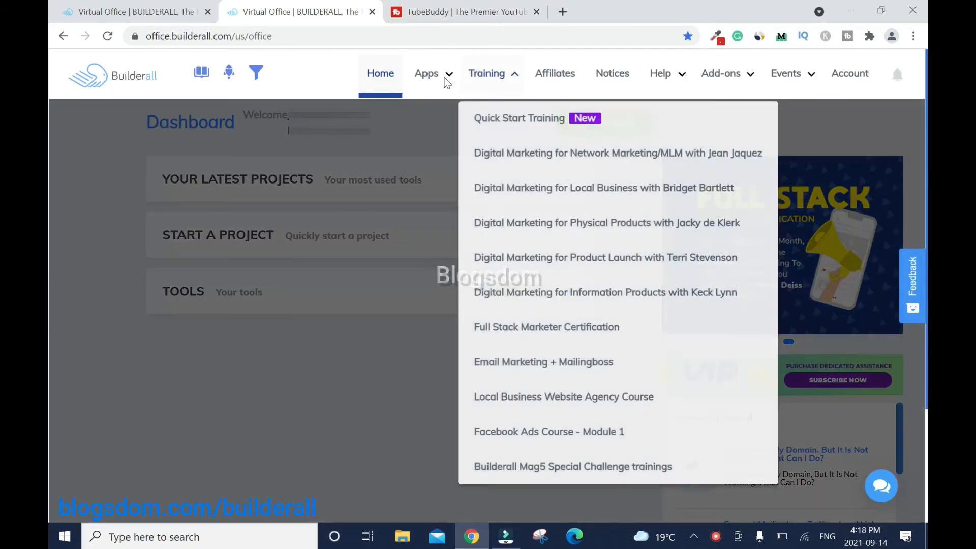
mouse_move(447, 82)
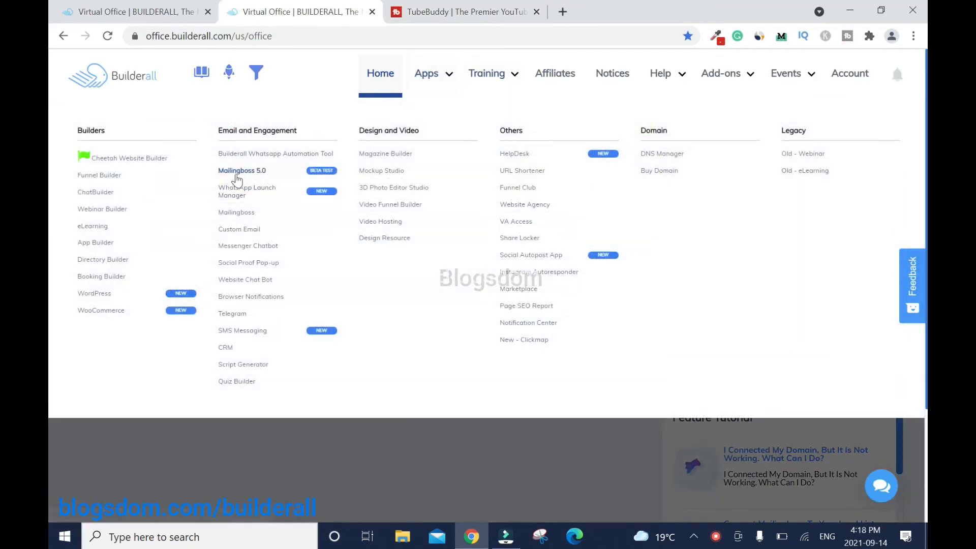
click(242, 171)
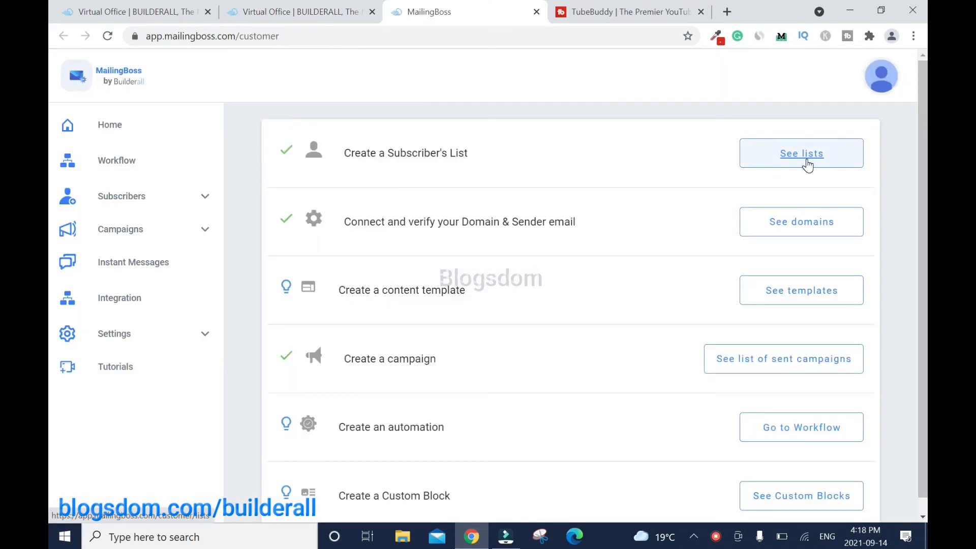
click(807, 166)
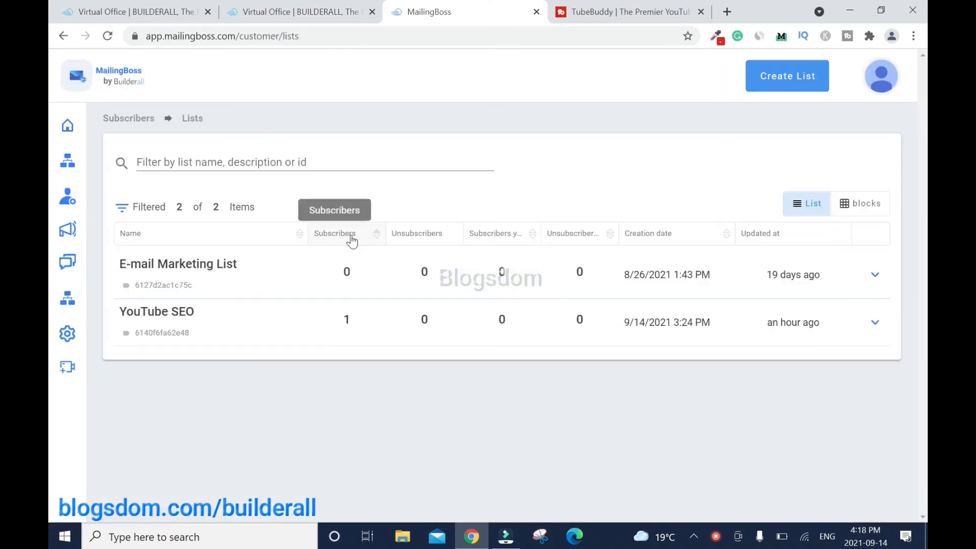